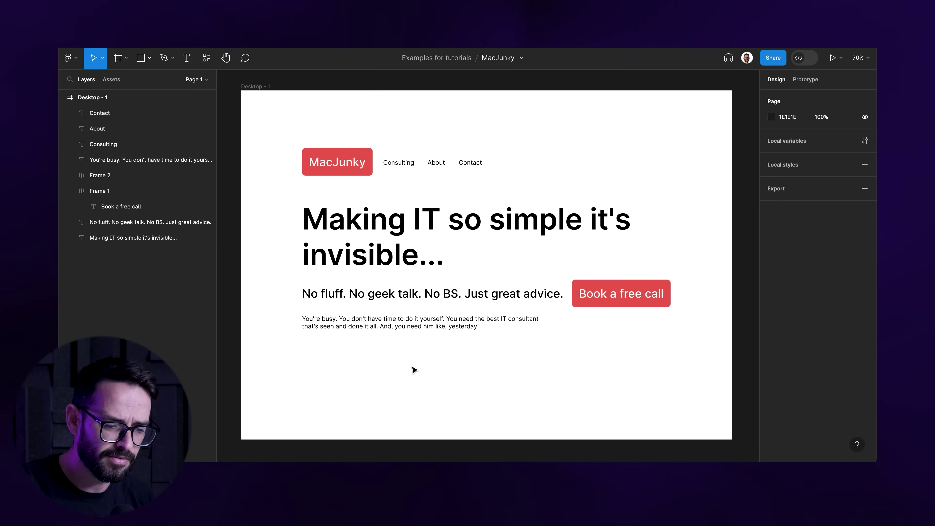
# Step: Duplicate Desktop - 1 and place the copy, Desktop - 2, to its right
pyautogui.press('-')
pyautogui.press('-')
pyautogui.click(414, 201)
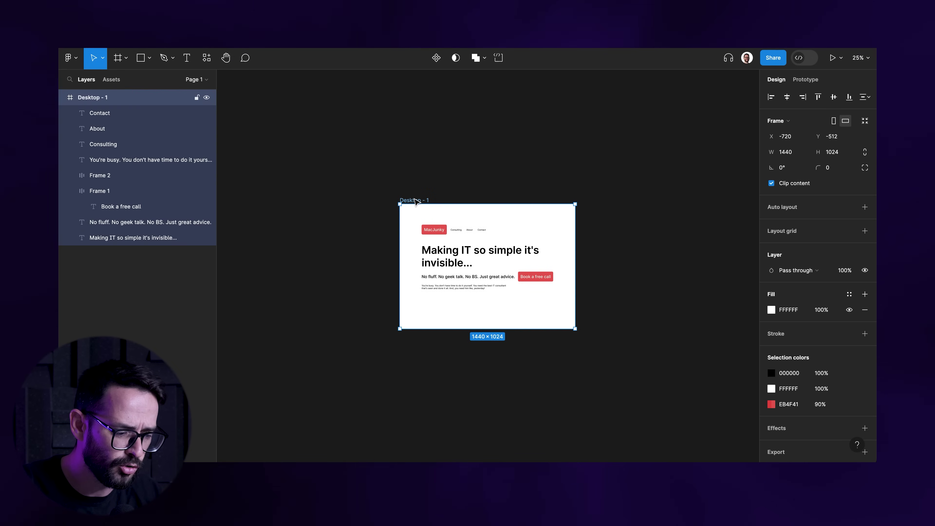
pyautogui.hotkey('ctrl', 'd')
pyautogui.hscroll(3, 510, 166)
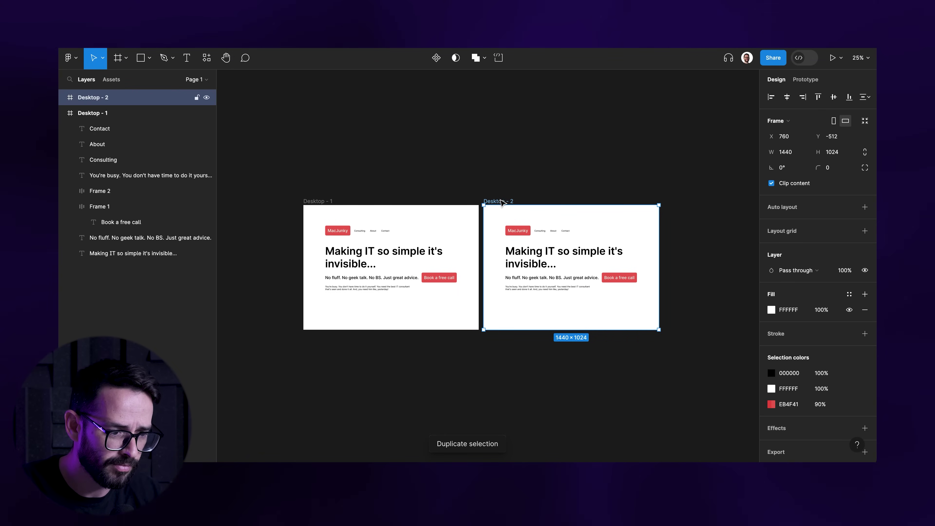
pyautogui.moveTo(502, 203); pyautogui.dragTo(526, 207)
pyautogui.click(531, 188)
pyautogui.scroll(5, 531, 187)
pyautogui.hscroll(5, 479, 155)
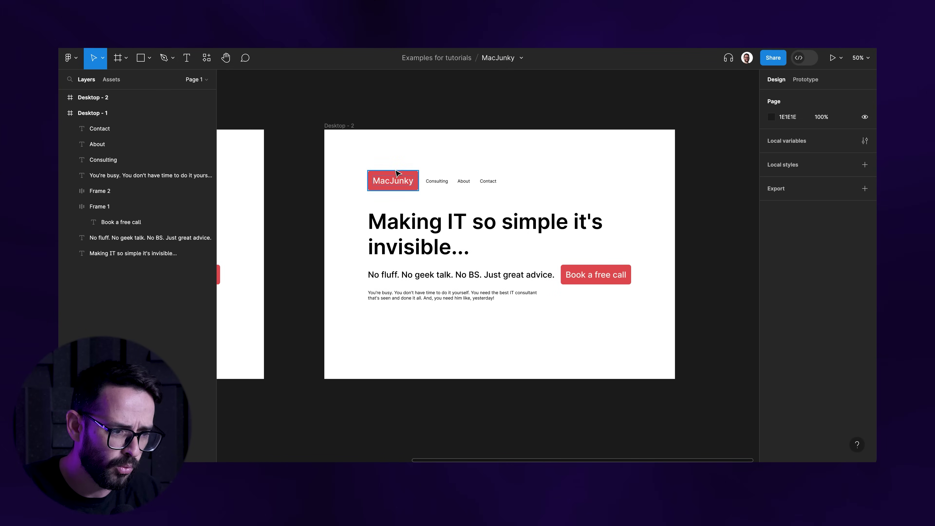
# Step: Remove the red fill from the frame behind the Desktop - 2 MacJunky logo
pyautogui.hotkey('shift', '0')
pyautogui.moveTo(363, 161); pyautogui.dragTo(369, 167)
pyautogui.scroll(3, 369, 167)
pyautogui.hscroll(-2, 369, 167)
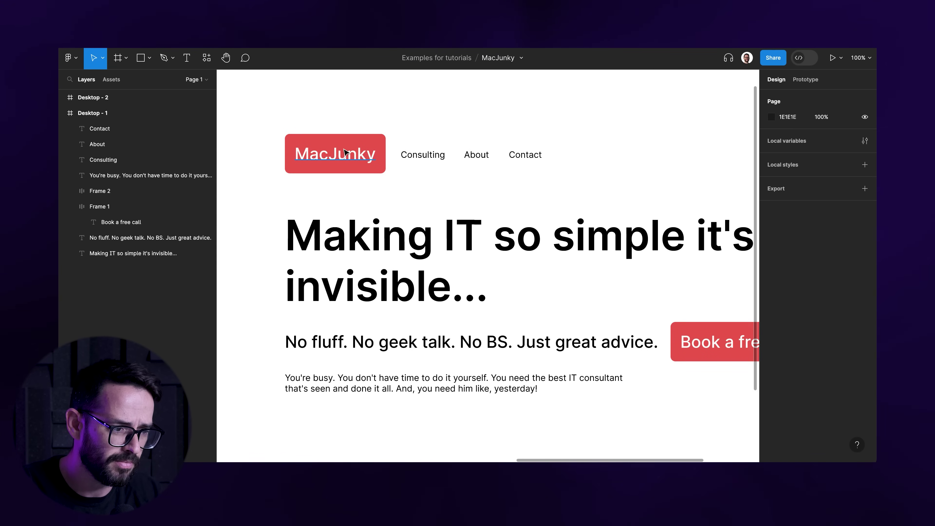
pyautogui.doubleClick(347, 153)
pyautogui.click(307, 135)
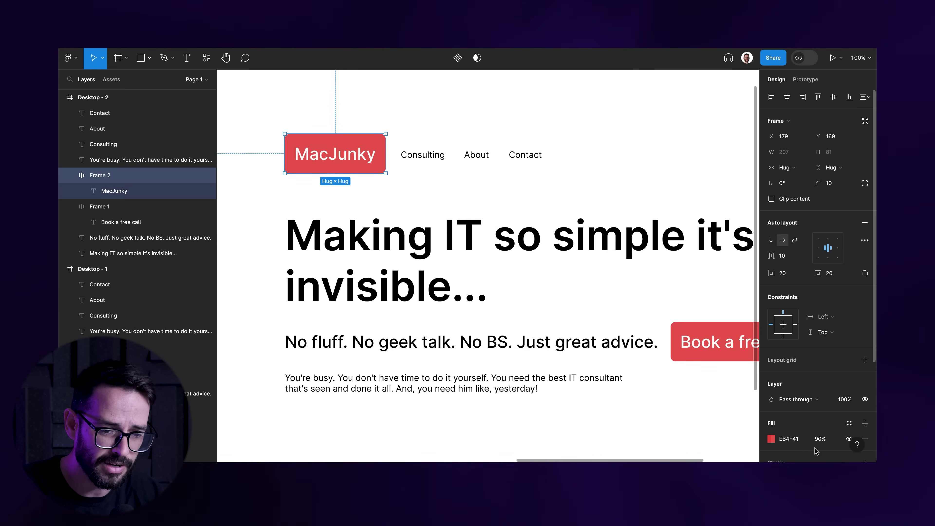
pyautogui.click(864, 438)
# Step: Make the MacJunky logo text EB4F41 red and Bold
pyautogui.doubleClick(346, 162)
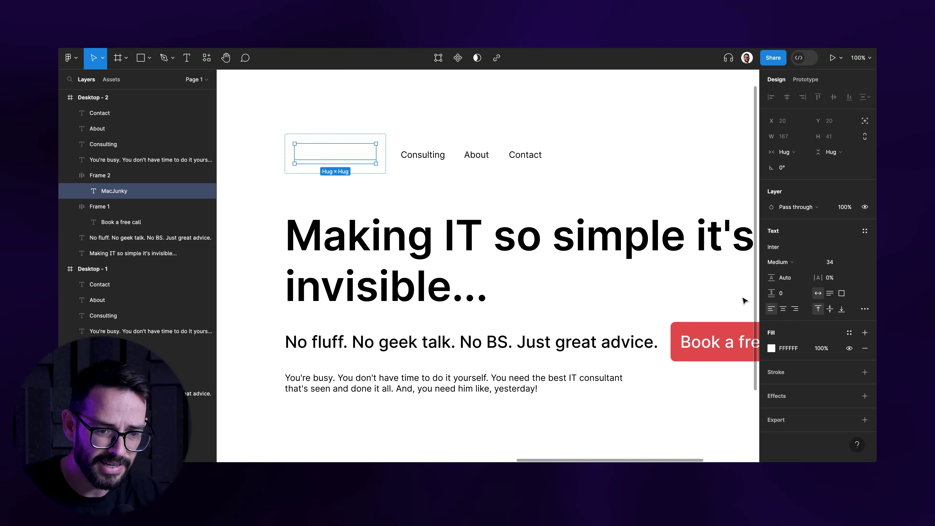
pyautogui.click(770, 348)
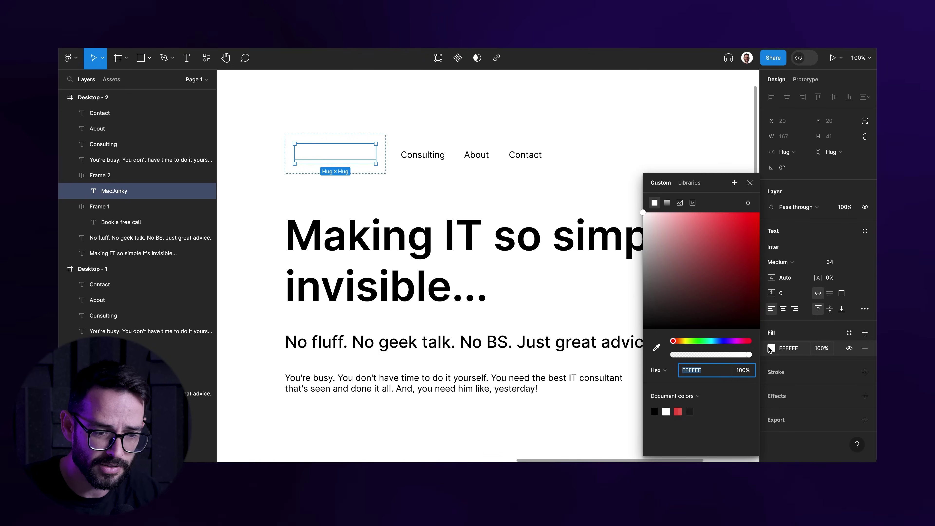
pyautogui.click(678, 412)
pyautogui.click(749, 182)
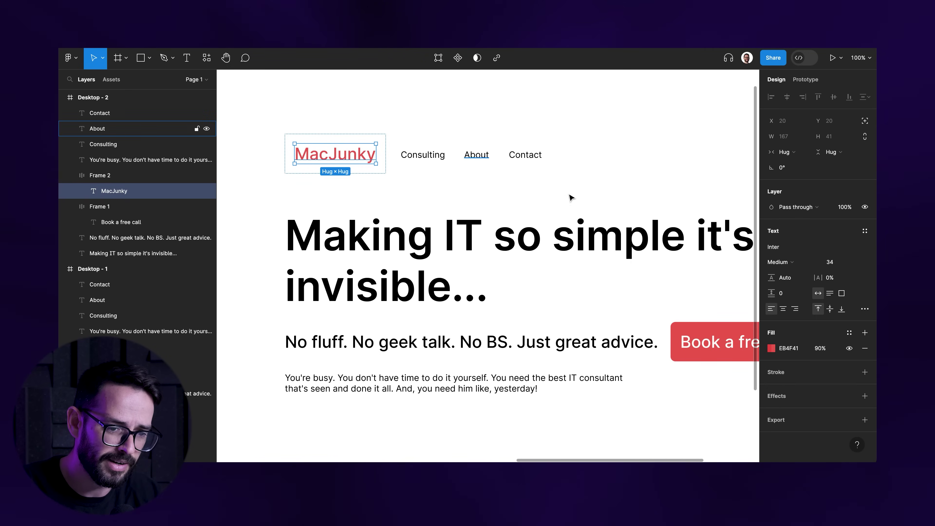
pyautogui.click(778, 262)
pyautogui.click(776, 292)
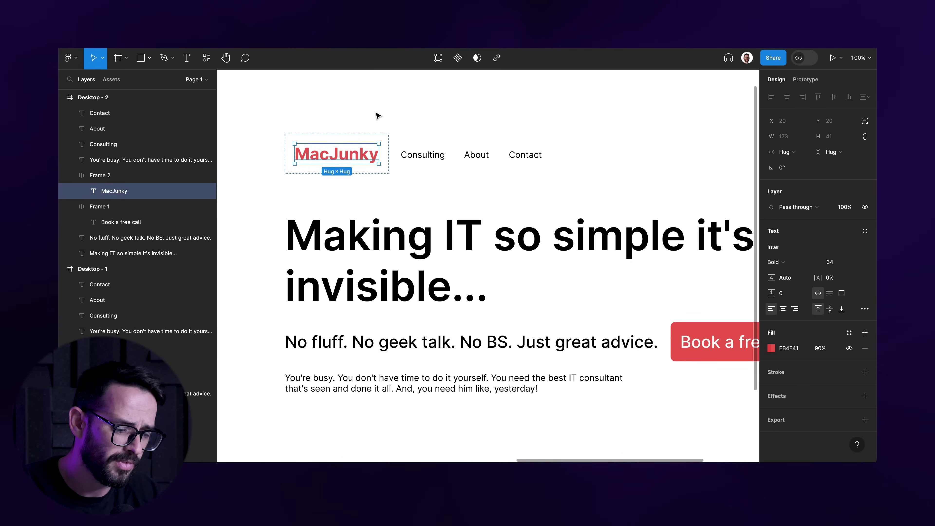
pyautogui.press('-')
# Step: Move the MacJunky logo to the top-left corner and the nav links to the top-right
pyautogui.click(430, 156)
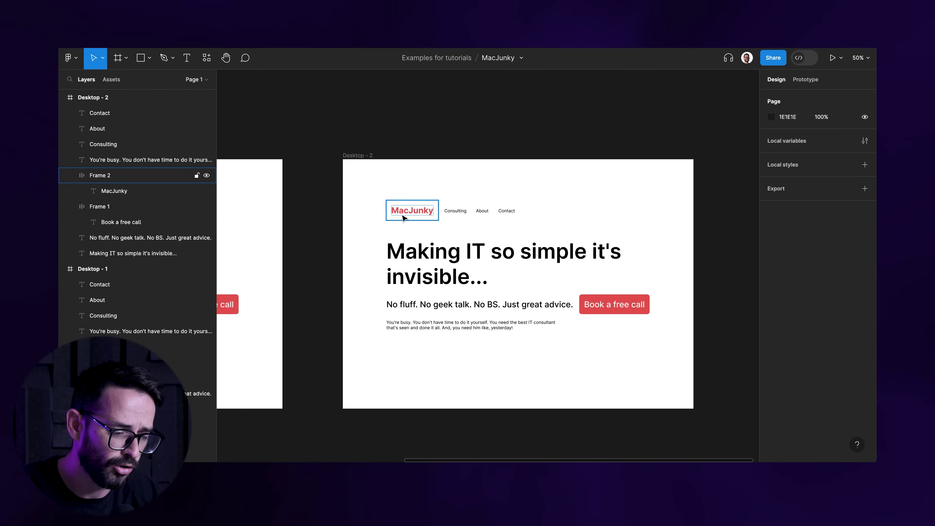
pyautogui.moveTo(404, 217); pyautogui.dragTo(545, 227)
pyautogui.moveTo(456, 211); pyautogui.dragTo(613, 179)
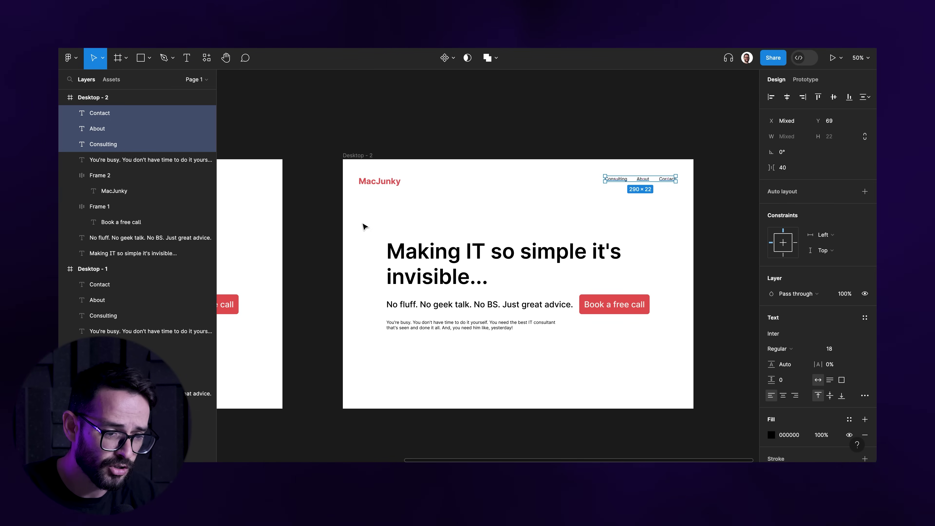
# Step: Shift the heading, subtitle, button and body text lower and further left
pyautogui.moveTo(364, 223); pyautogui.dragTo(678, 331)
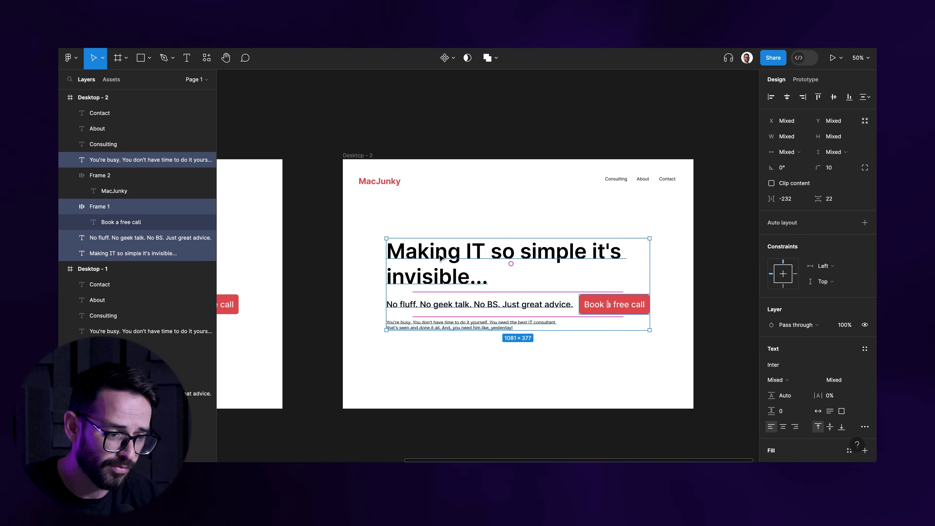
pyautogui.moveTo(440, 258); pyautogui.dragTo(421, 311)
pyautogui.click(492, 252)
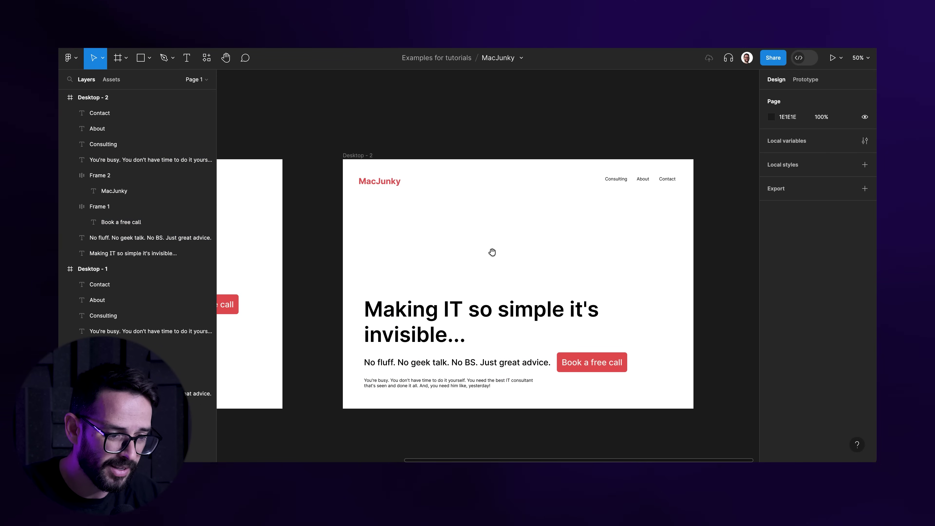
pyautogui.moveTo(492, 252); pyautogui.dragTo(471, 236)
pyautogui.click(497, 266)
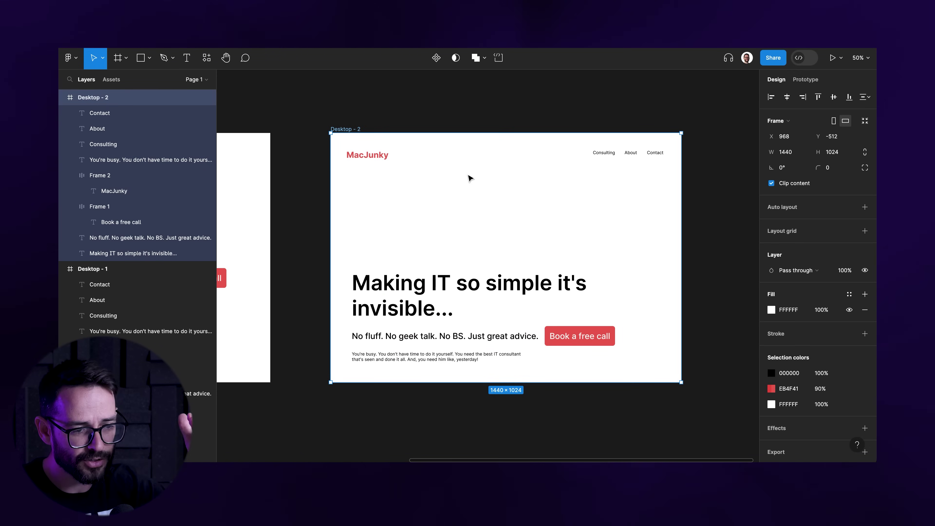
# Step: Make the headline Bold at 95 px and widen its box to 1171 so it wraps after "it's"
pyautogui.click(419, 297)
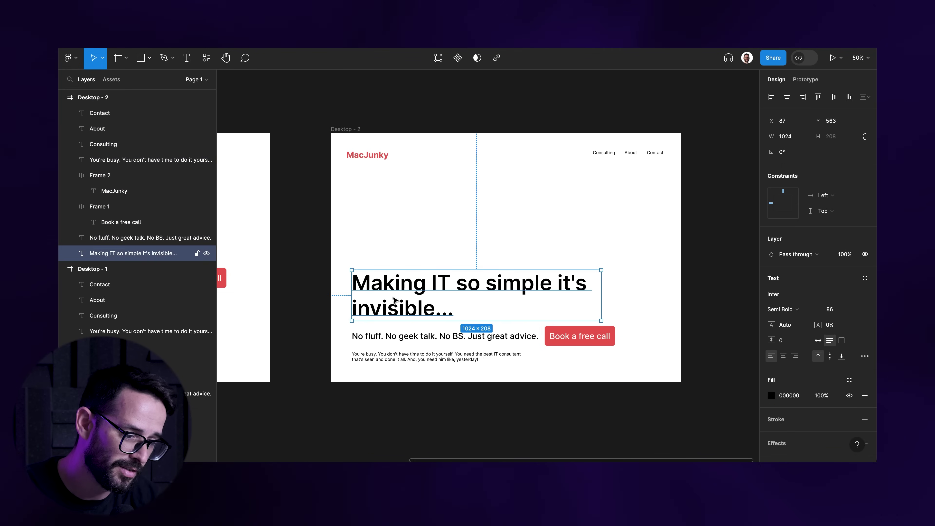
pyautogui.click(784, 312)
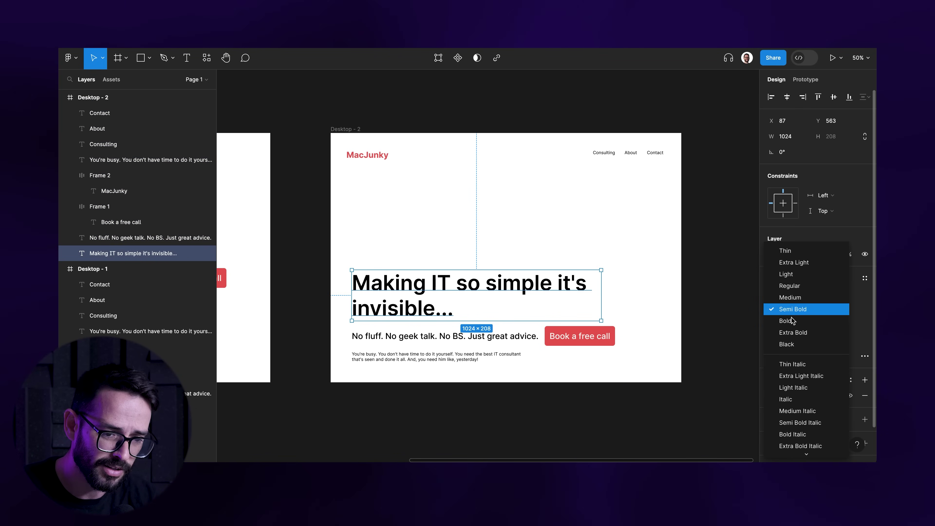
pyautogui.click(797, 324)
pyautogui.click(831, 310)
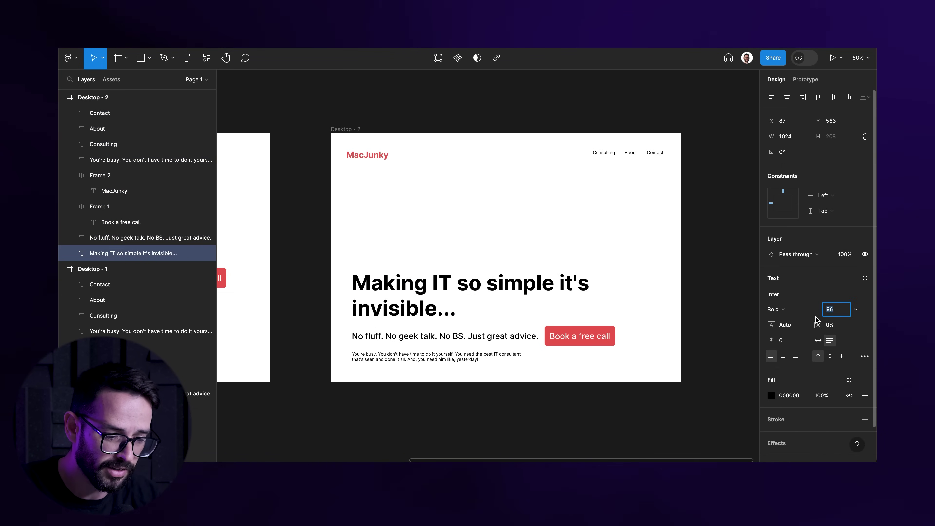
pyautogui.write('90')
pyautogui.press('Return')
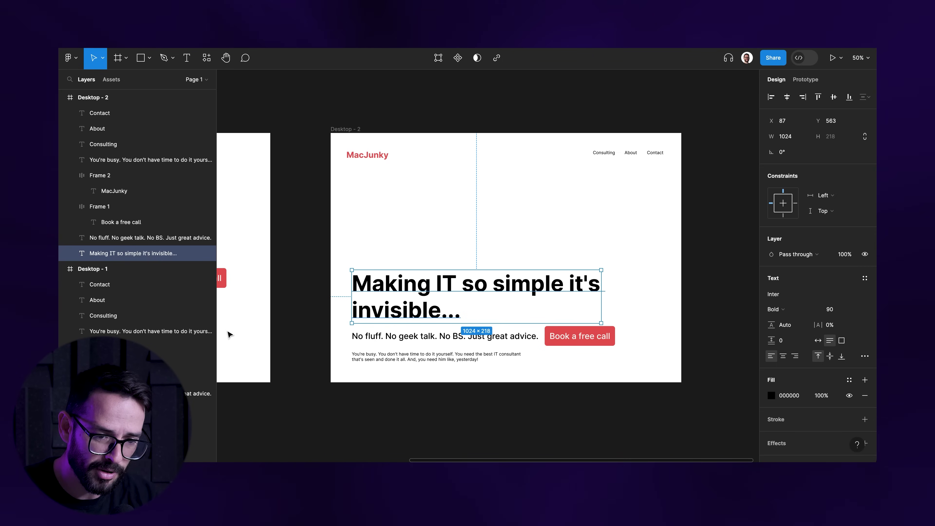
pyautogui.click(830, 310)
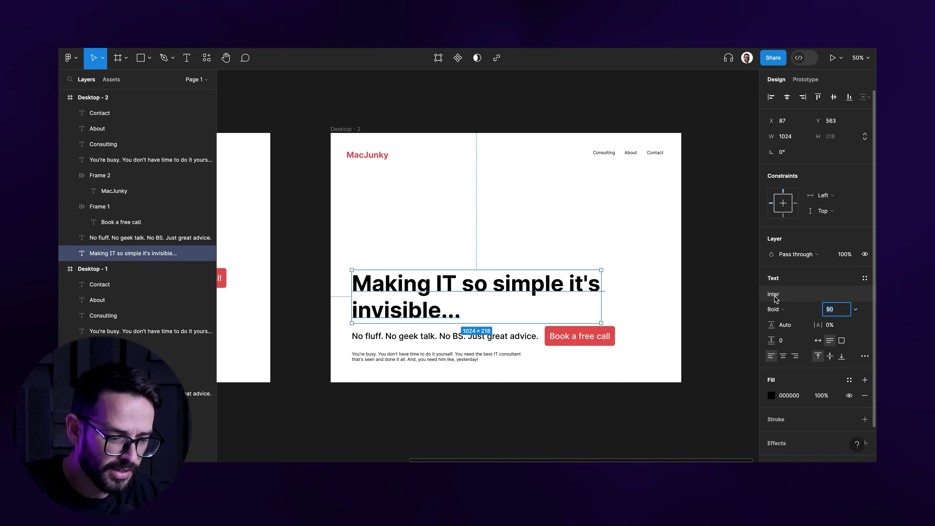
pyautogui.write('95')
pyautogui.press('Return')
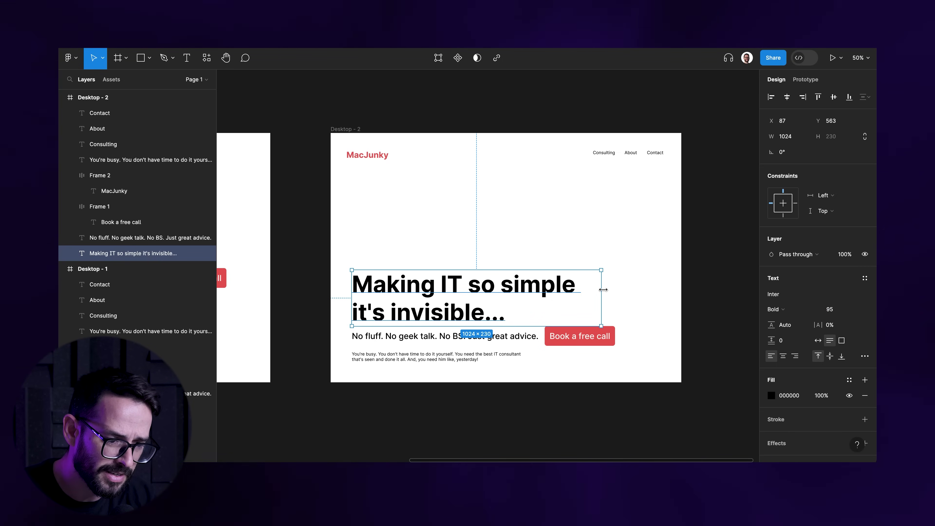
pyautogui.moveTo(603, 290); pyautogui.dragTo(637, 290)
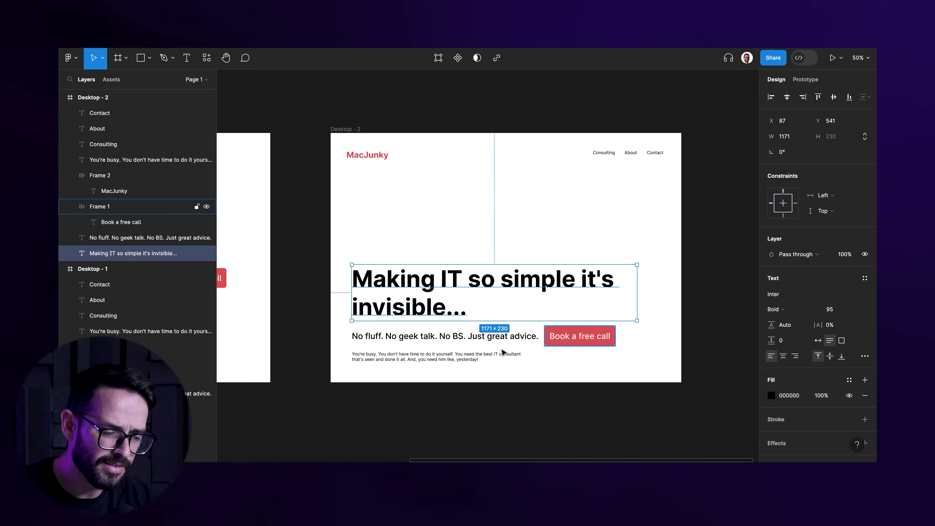
pyautogui.click(369, 244)
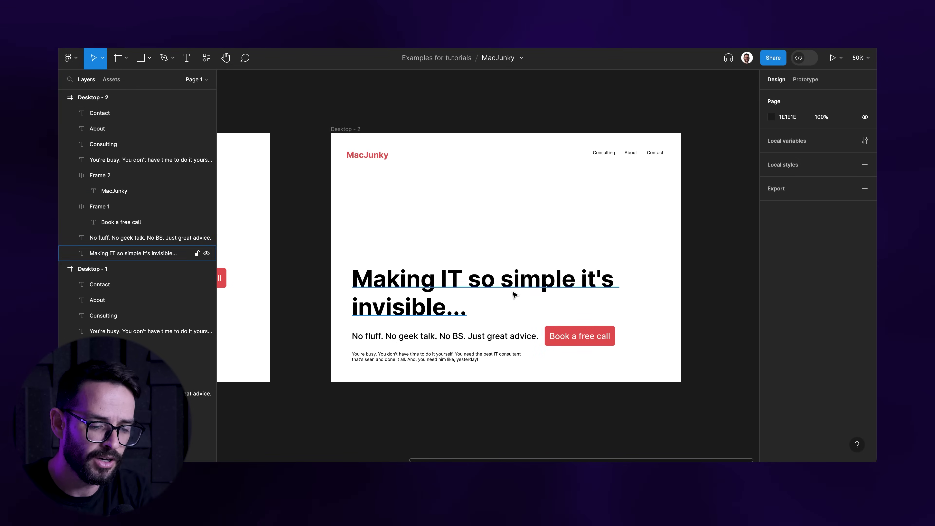
# Step: Move the Book a free call button below the intro paragraph
pyautogui.hotkey('shift', '0')
pyautogui.scroll(-4, 501, 240)
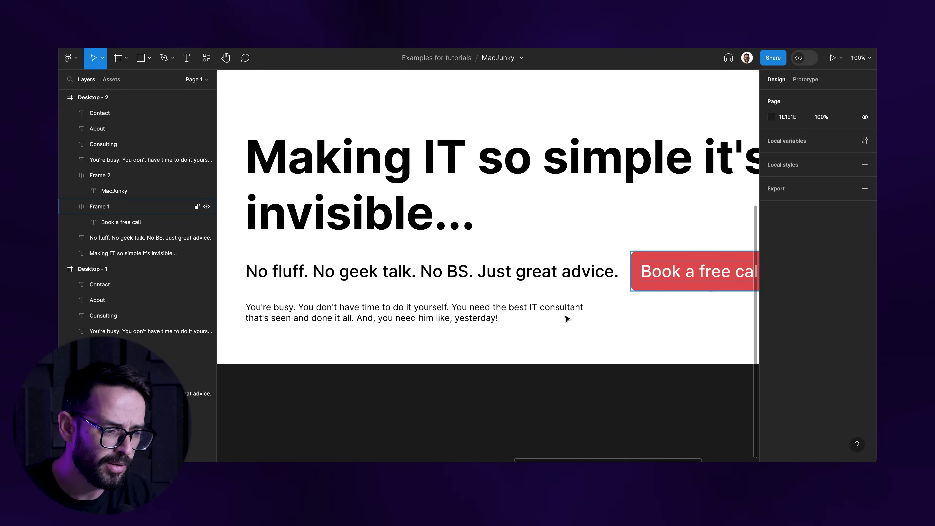
pyautogui.moveTo(699, 266); pyautogui.dragTo(314, 351)
pyautogui.press('-')
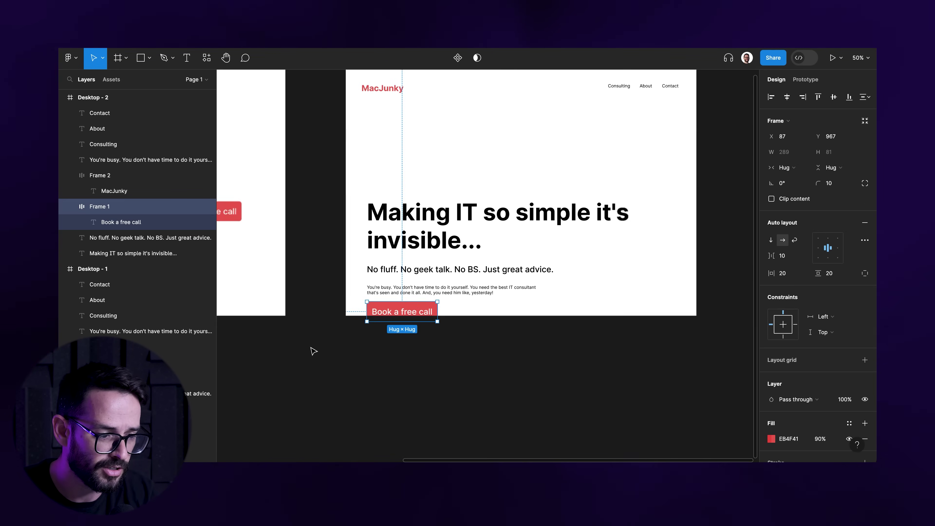
# Step: Shift the heading, subtitle, paragraph and button slightly upward inside Desktop - 2
pyautogui.moveTo(350, 175); pyautogui.dragTo(455, 321)
pyautogui.moveTo(428, 229); pyautogui.dragTo(429, 202)
pyautogui.click(486, 155)
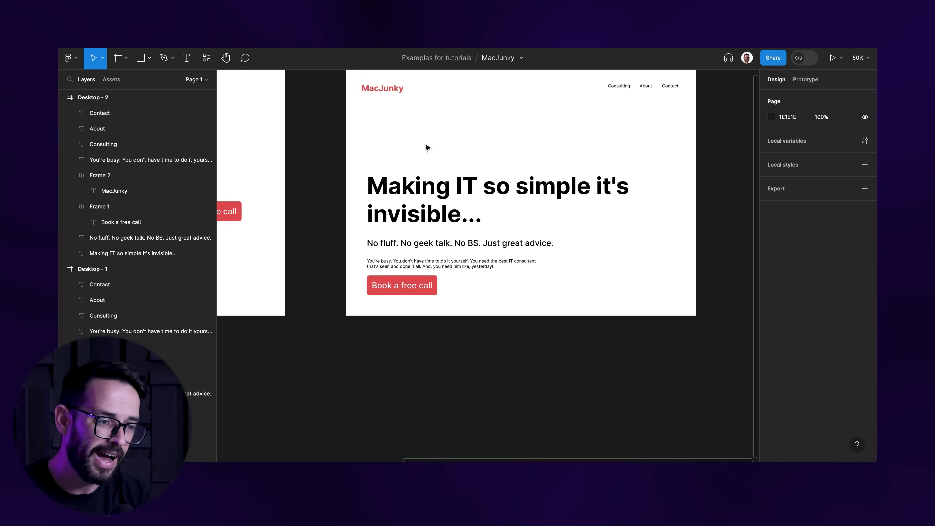
pyautogui.moveTo(425, 140); pyautogui.dragTo(400, 176)
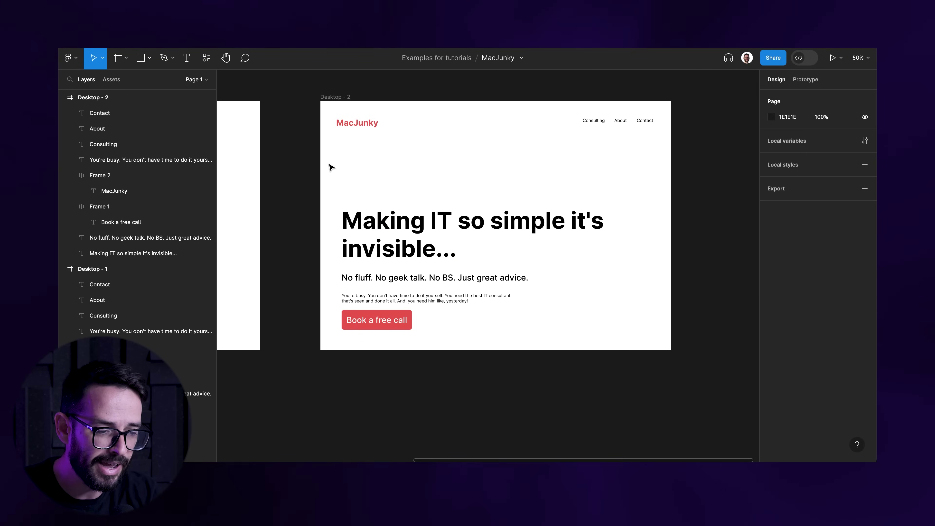
pyautogui.press('-')
pyautogui.hscroll(-5, 442, 202)
# Step: Zoom to 50% and pan until Desktop - 2 is centred on screen
pyautogui.hscroll(2, 478, 208)
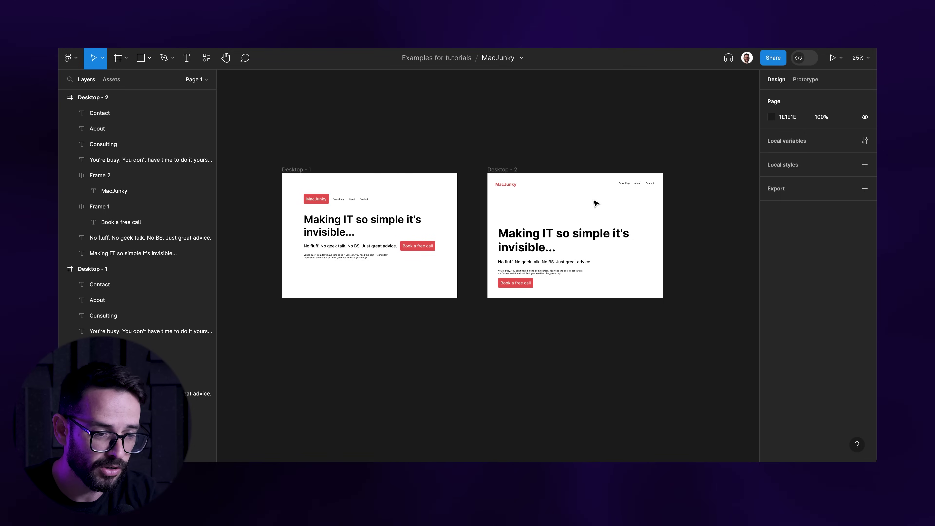
pyautogui.press('+')
pyautogui.hscroll(-5, 607, 232)
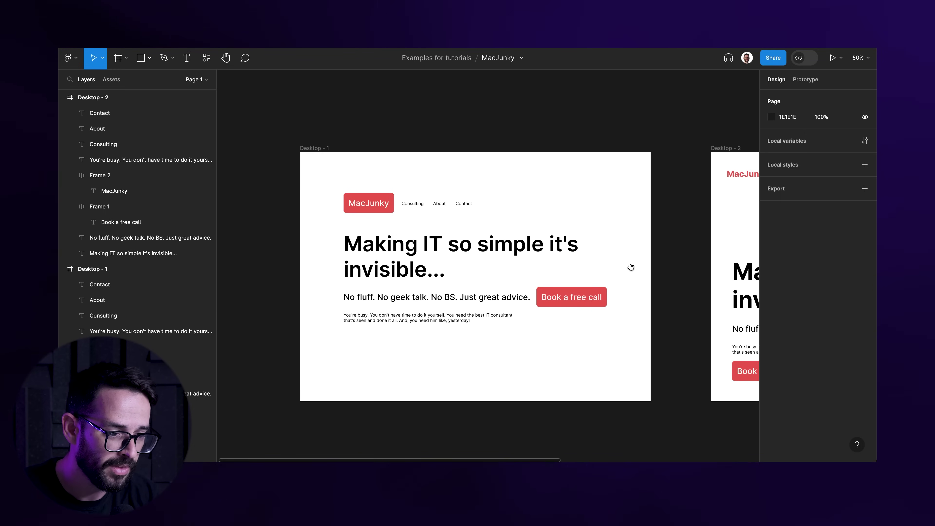
pyautogui.moveTo(630, 267); pyautogui.dragTo(325, 229)
pyautogui.hscroll(3, 326, 229)
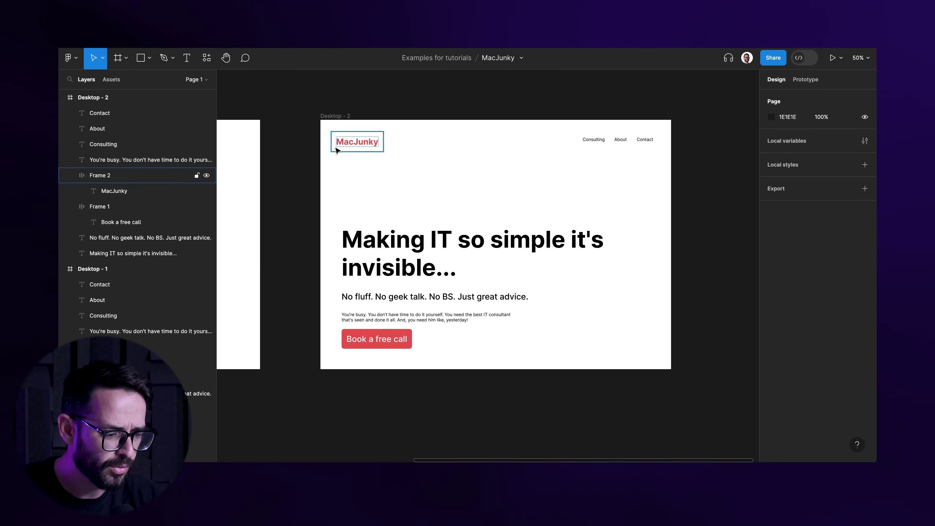
# Step: Draw a rectangle covering all of Desktop - 2 and give it a radial gradient fill
pyautogui.press('r')
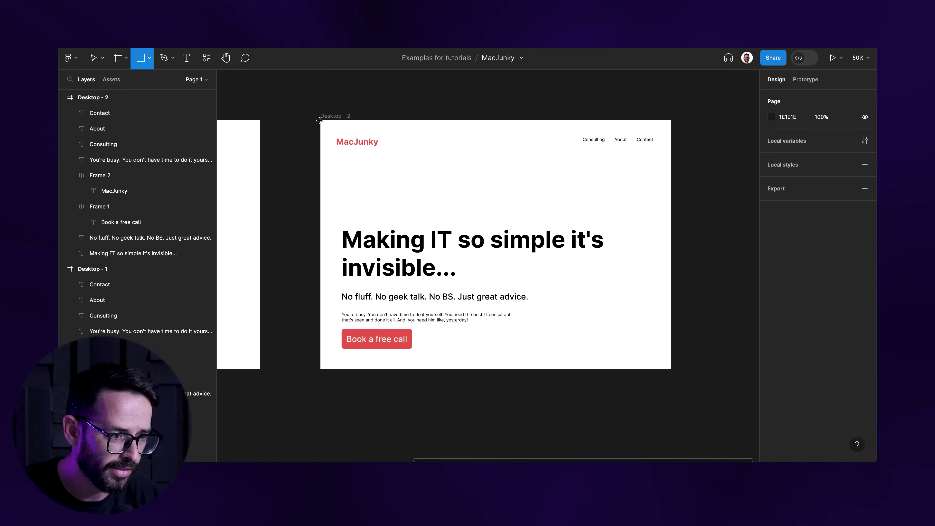
pyautogui.moveTo(319, 121); pyautogui.dragTo(672, 371)
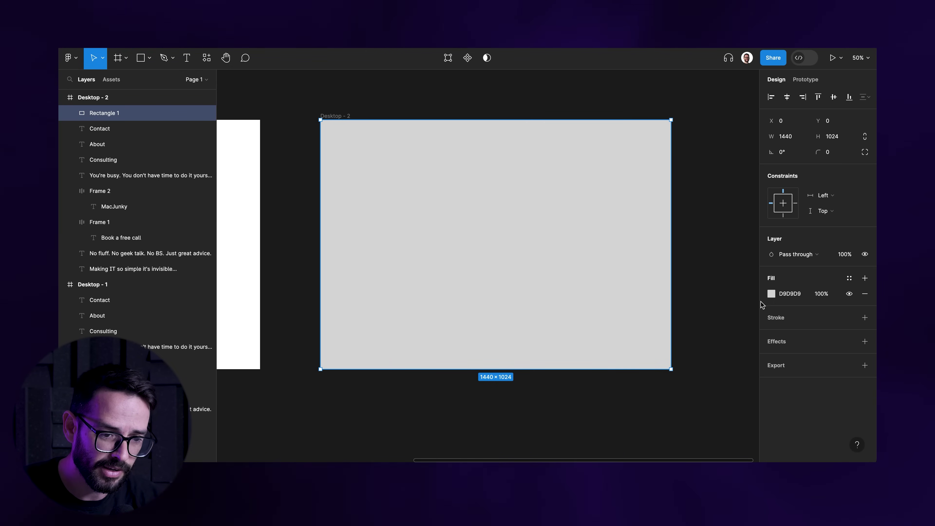
pyautogui.click(771, 295)
pyautogui.click(667, 202)
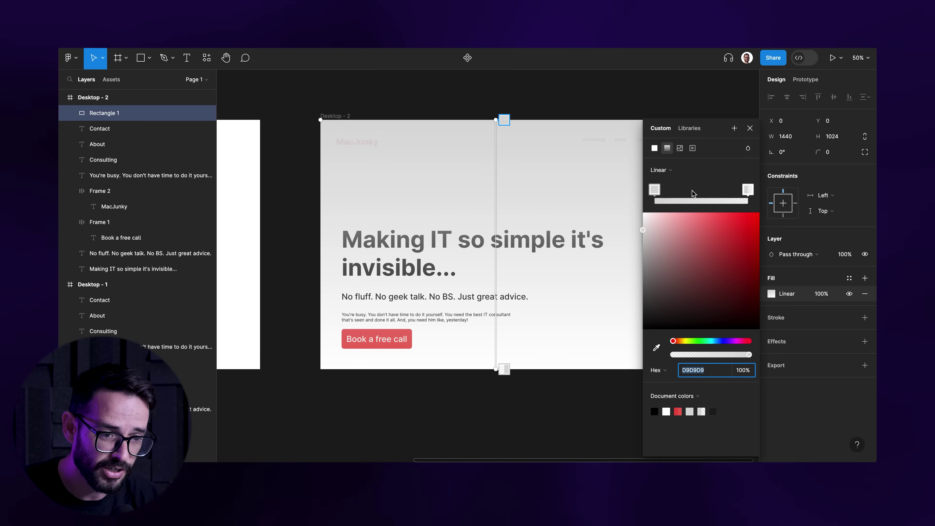
pyautogui.click(669, 170)
pyautogui.click(670, 182)
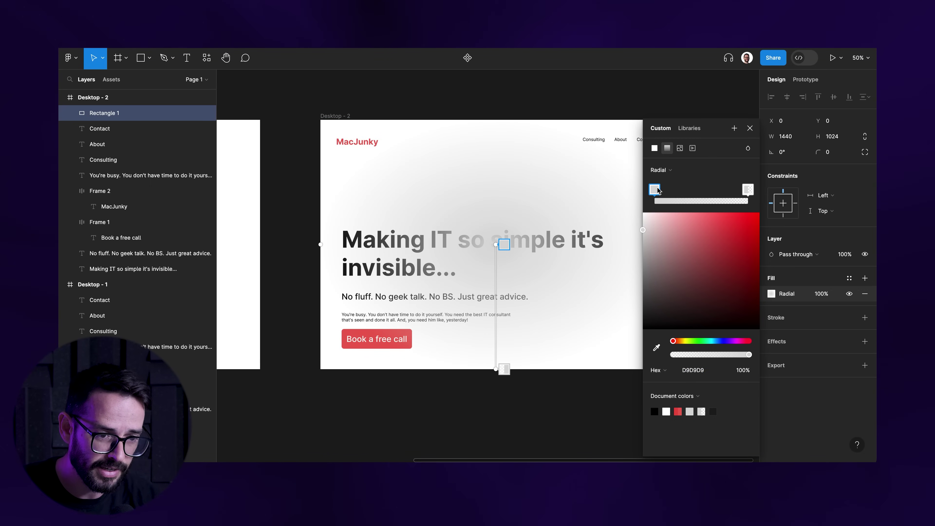
# Step: Make the inner gradient stop transparent, pull the outer stop inward, and add a softening stop
pyautogui.click(748, 190)
pyautogui.moveTo(699, 263); pyautogui.dragTo(803, 369)
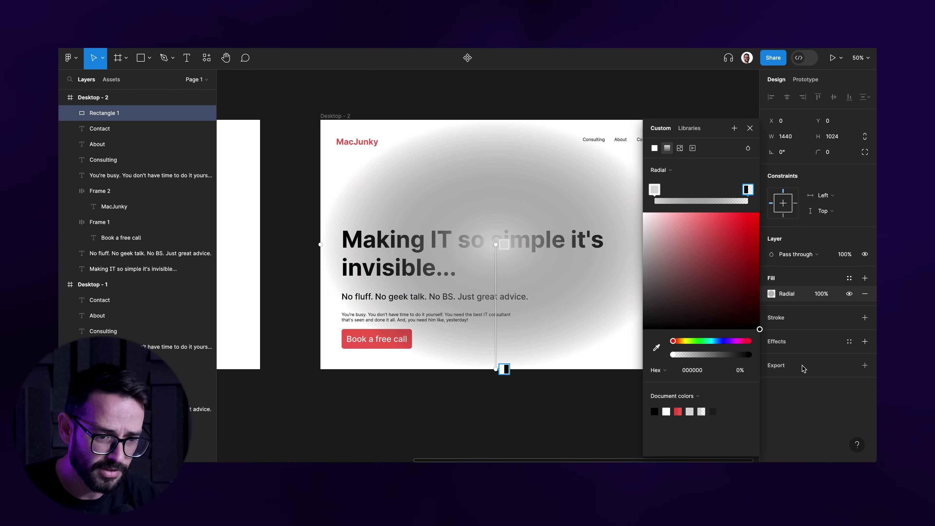
pyautogui.click(654, 189)
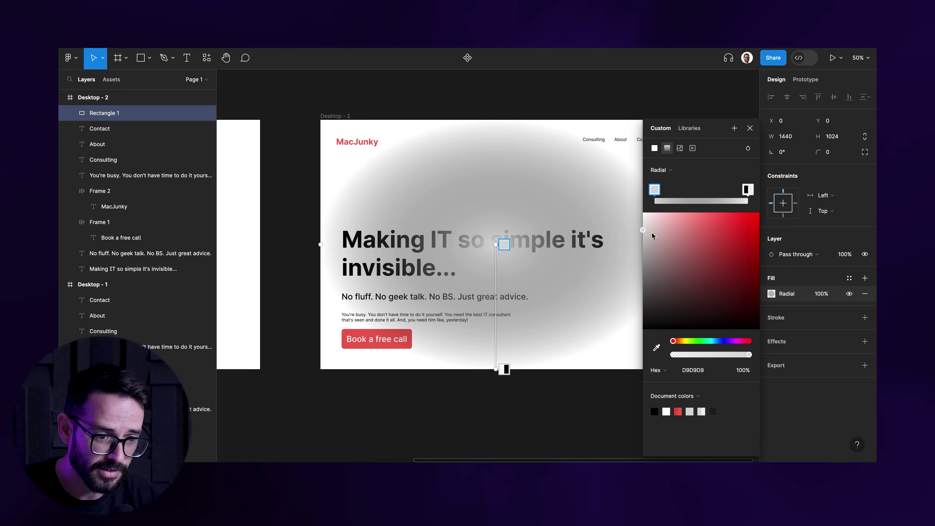
pyautogui.moveTo(652, 235); pyautogui.dragTo(626, 201)
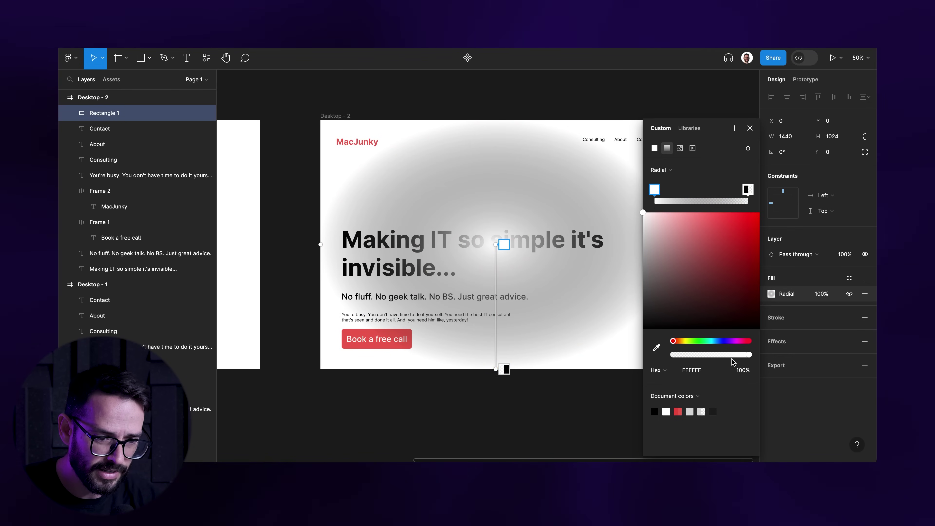
pyautogui.moveTo(731, 359); pyautogui.dragTo(751, 354)
pyautogui.click(745, 190)
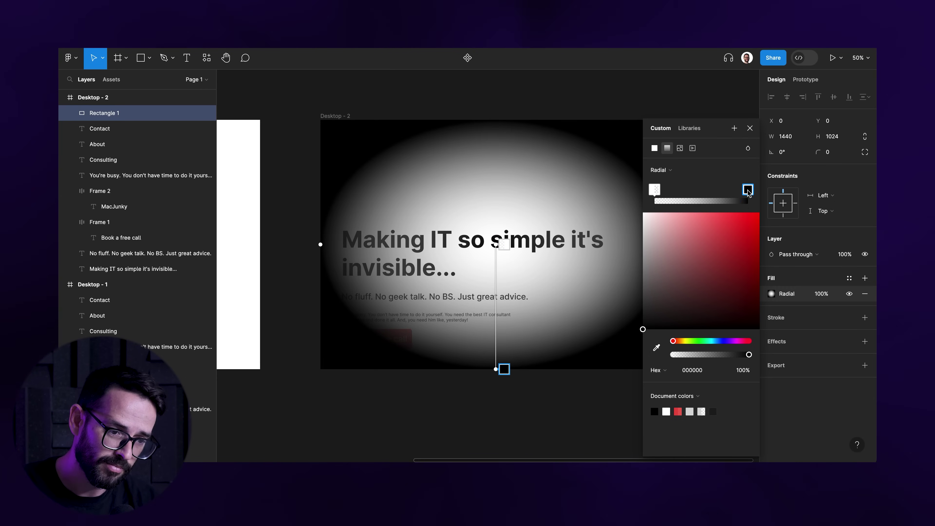
pyautogui.moveTo(747, 190); pyautogui.dragTo(693, 189)
pyautogui.click(655, 190)
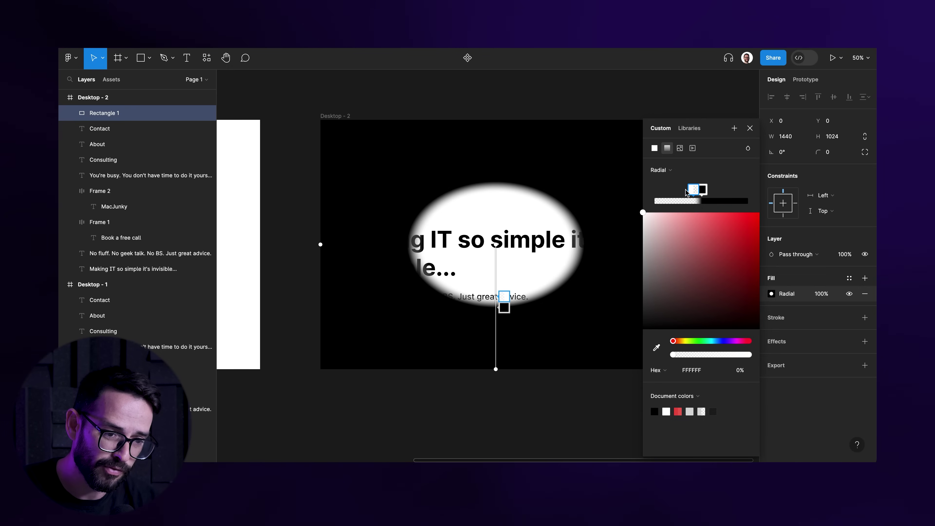
pyautogui.click(664, 200)
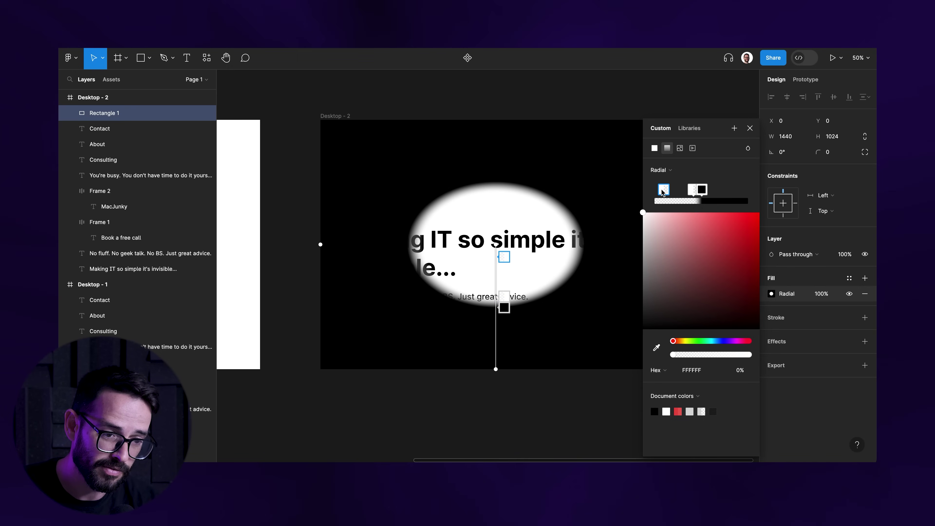
pyautogui.moveTo(662, 191); pyautogui.dragTo(691, 190)
# Step: Turn the outer stop white at 90% opacity and place the clear spot over the headline
pyautogui.moveTo(496, 244); pyautogui.dragTo(423, 243)
pyautogui.click(697, 192)
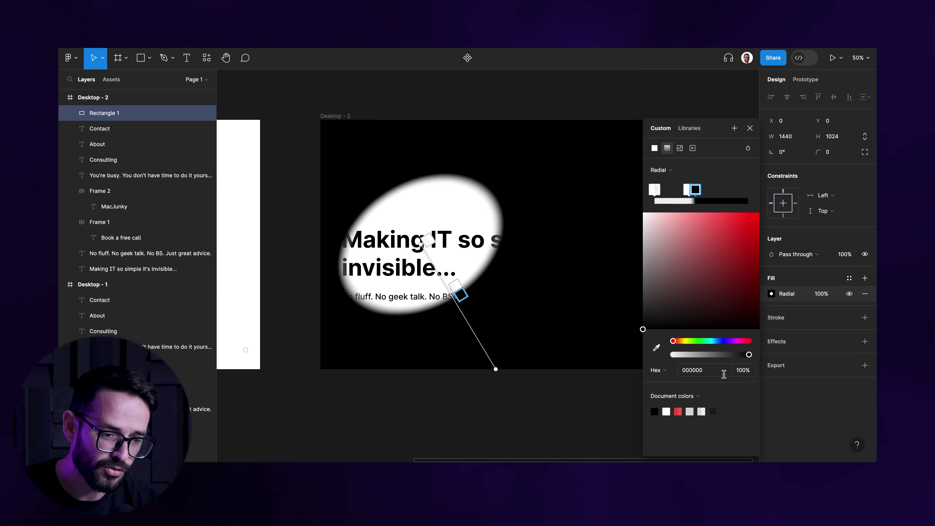
pyautogui.moveTo(690, 276); pyautogui.dragTo(547, 121)
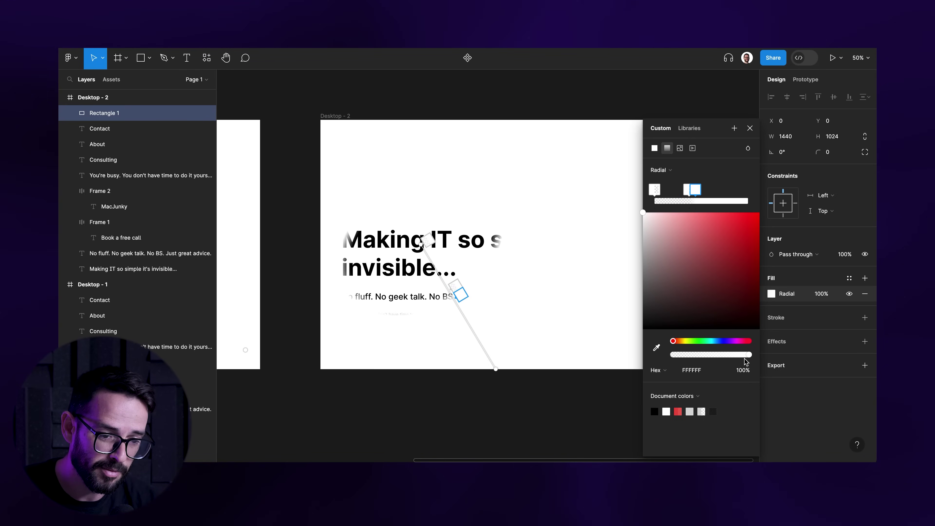
pyautogui.click(744, 371)
pyautogui.write('90')
pyautogui.press('Return')
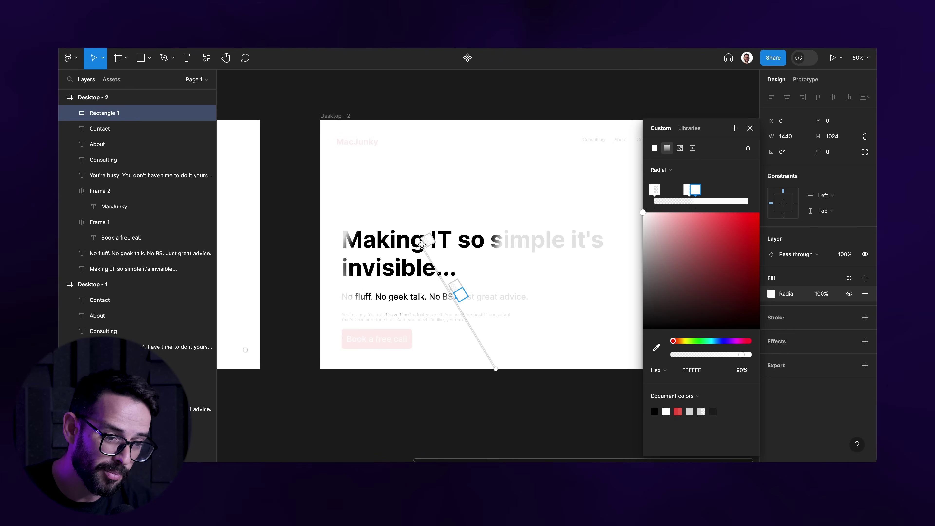
pyautogui.moveTo(422, 244); pyautogui.dragTo(512, 313)
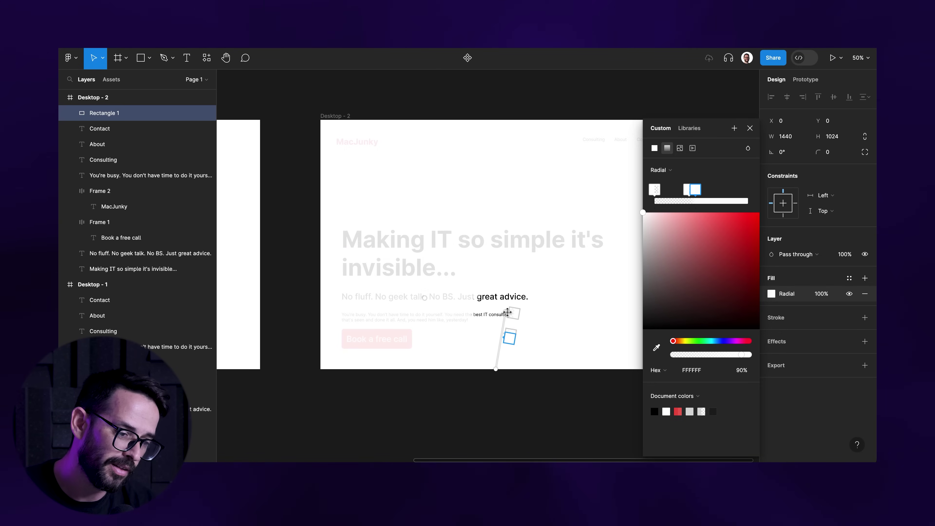
pyautogui.click(750, 128)
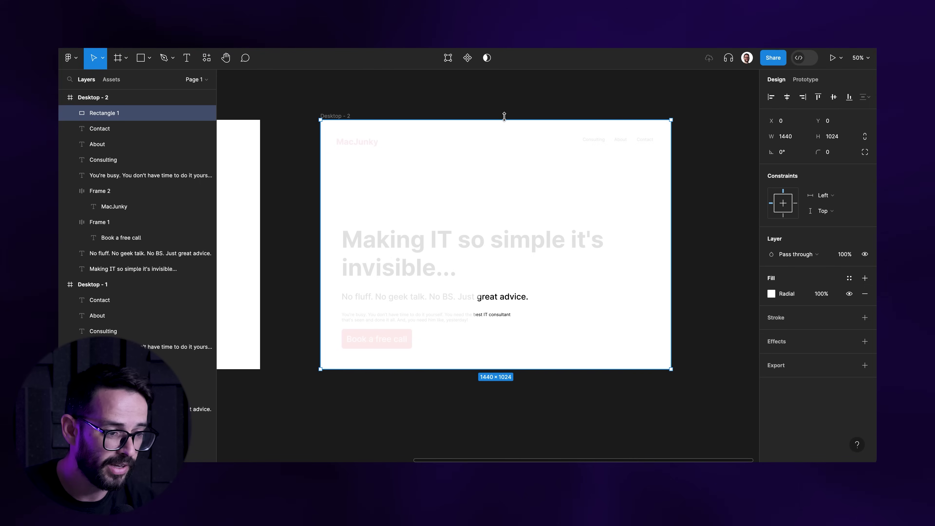
# Step: Duplicate the headline layer and move the copy above the overlay rectangle
pyautogui.click(145, 176)
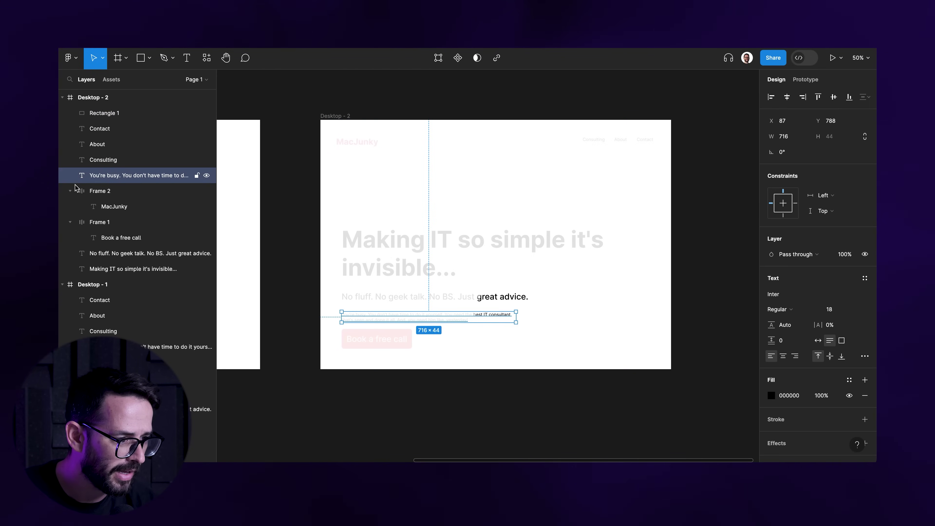
pyautogui.click(70, 190)
pyautogui.click(132, 252)
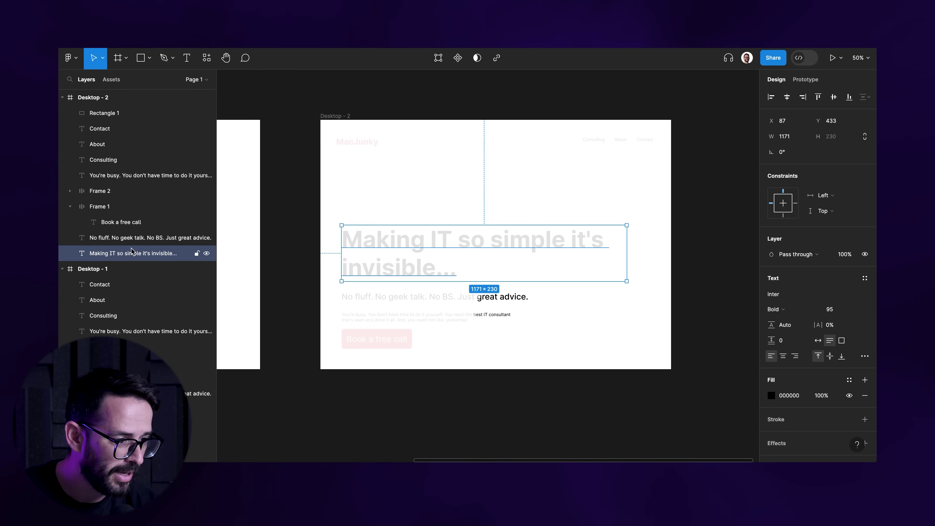
pyautogui.hotkey('ctrl', 'd')
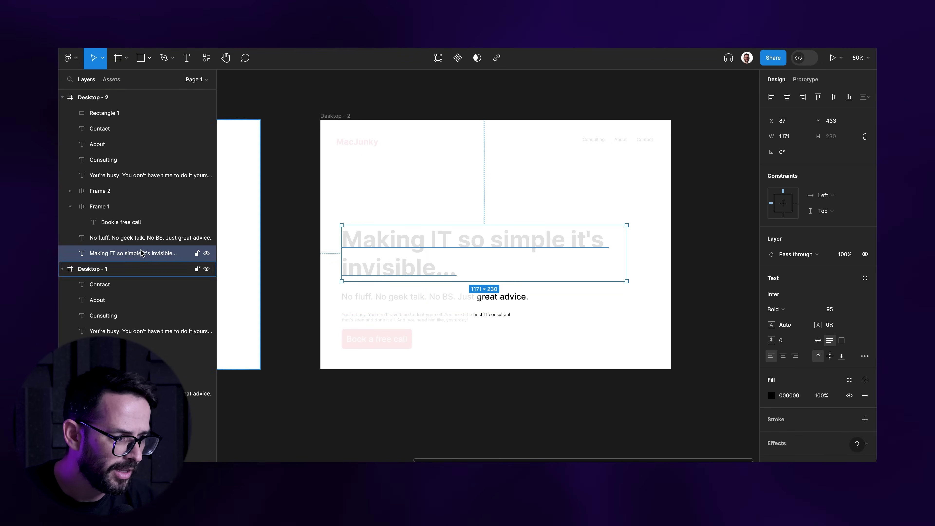
pyautogui.moveTo(123, 110); pyautogui.dragTo(124, 110)
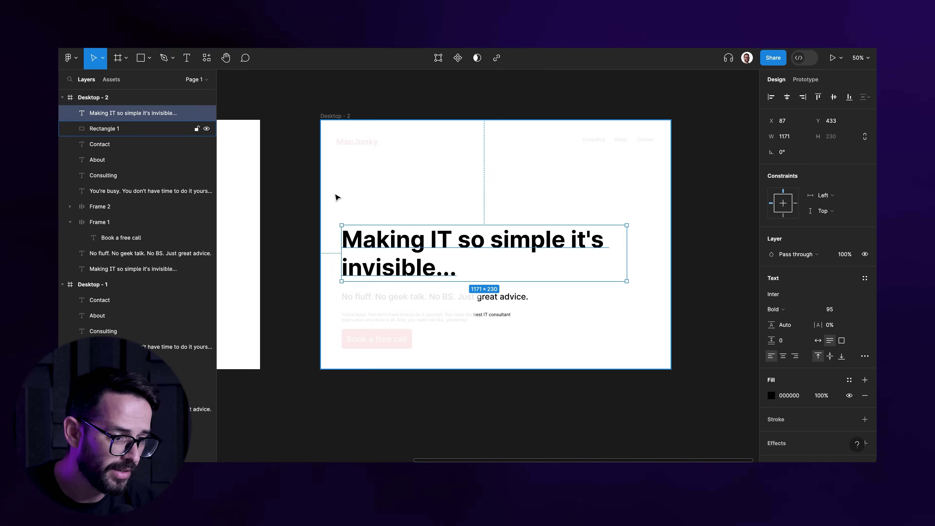
# Step: Delete "so simple it's" from the copy so it reads "Making IT invisible..."
pyautogui.doubleClick(401, 257)
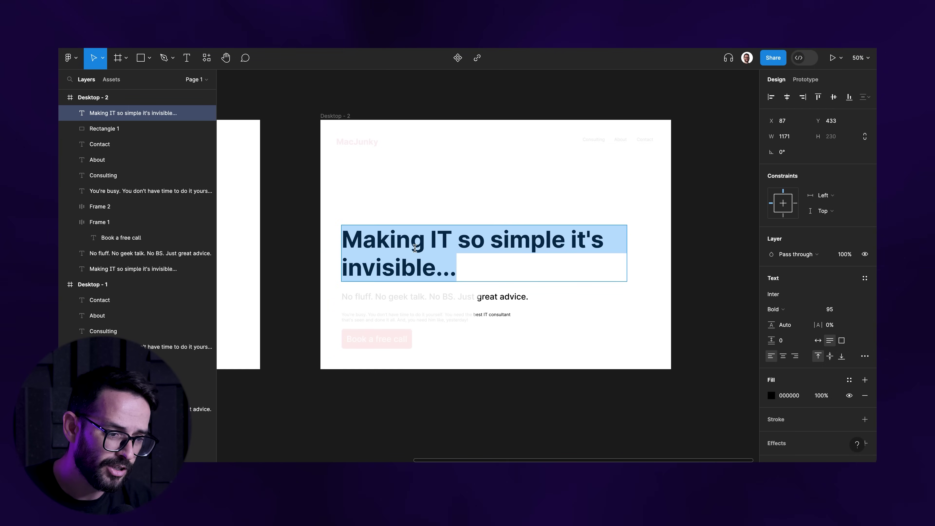
pyautogui.click(446, 238)
pyautogui.moveTo(452, 237); pyautogui.dragTo(668, 238)
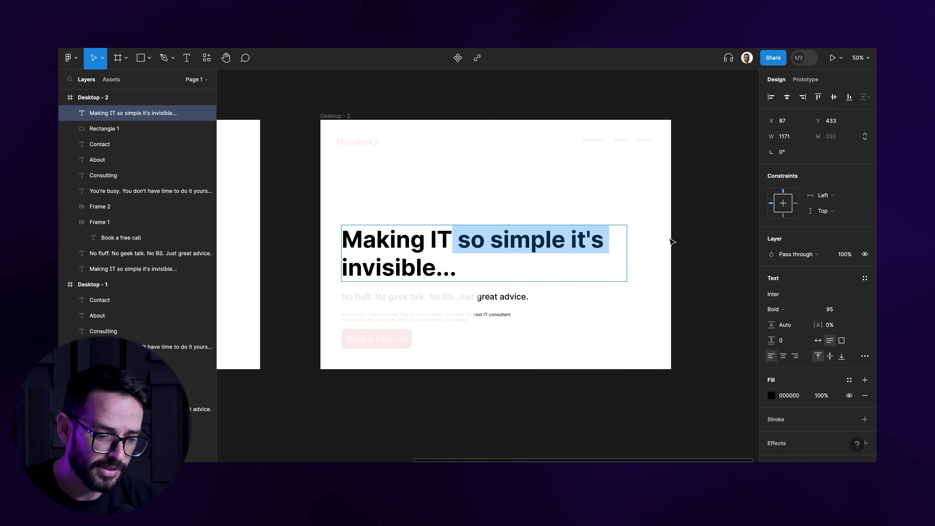
pyautogui.press('BackSpace')
pyautogui.press('BackSpace')
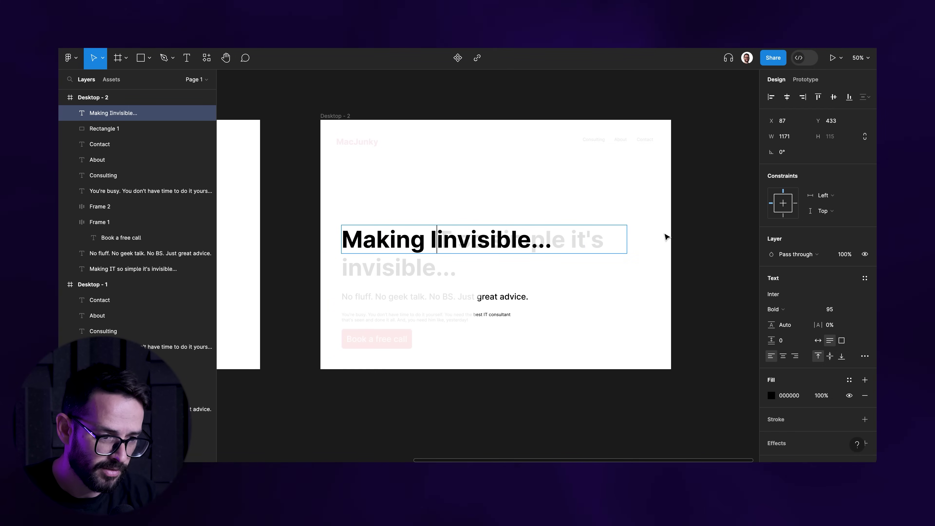
pyautogui.write('T')
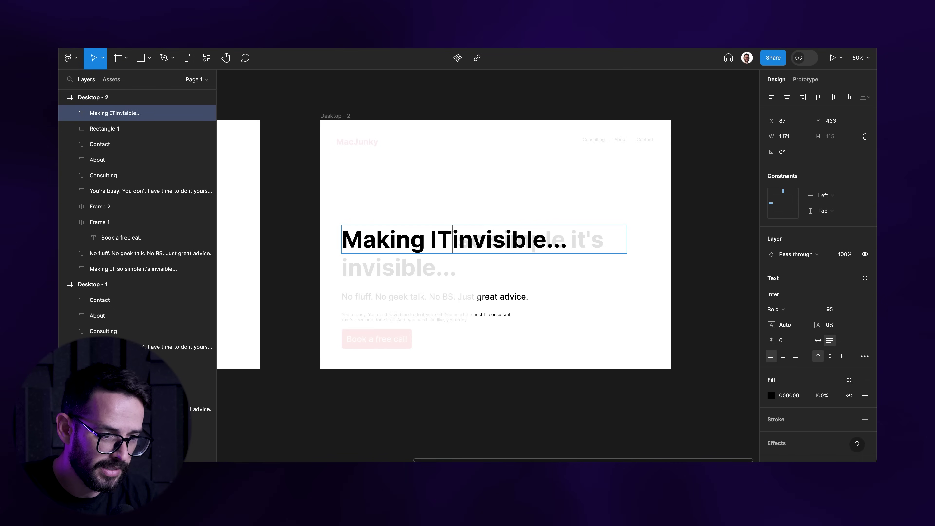
pyautogui.press('Return')
pyautogui.press('Escape')
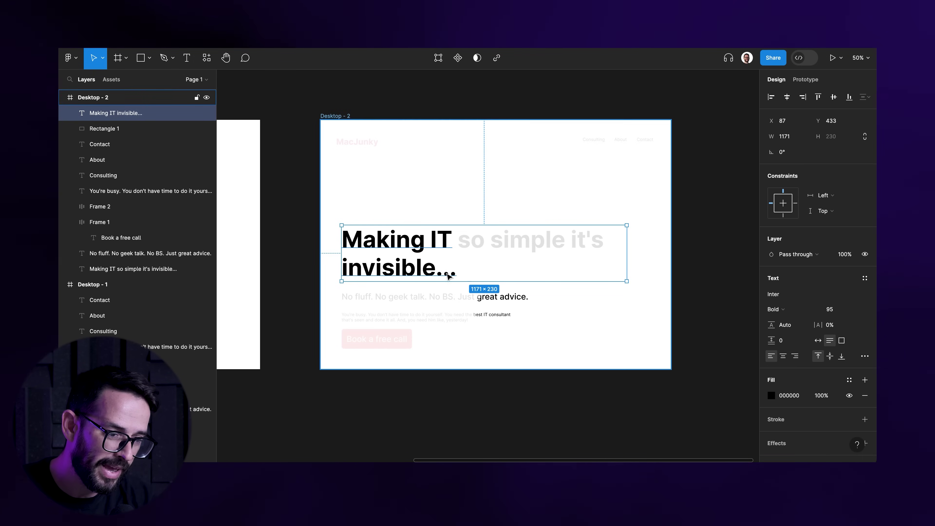
pyautogui.press('Escape')
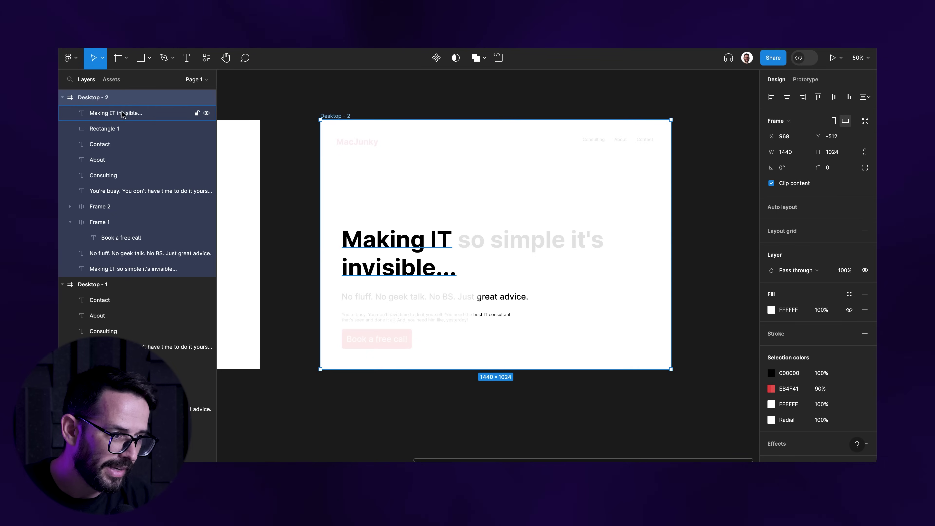
pyautogui.click(120, 130)
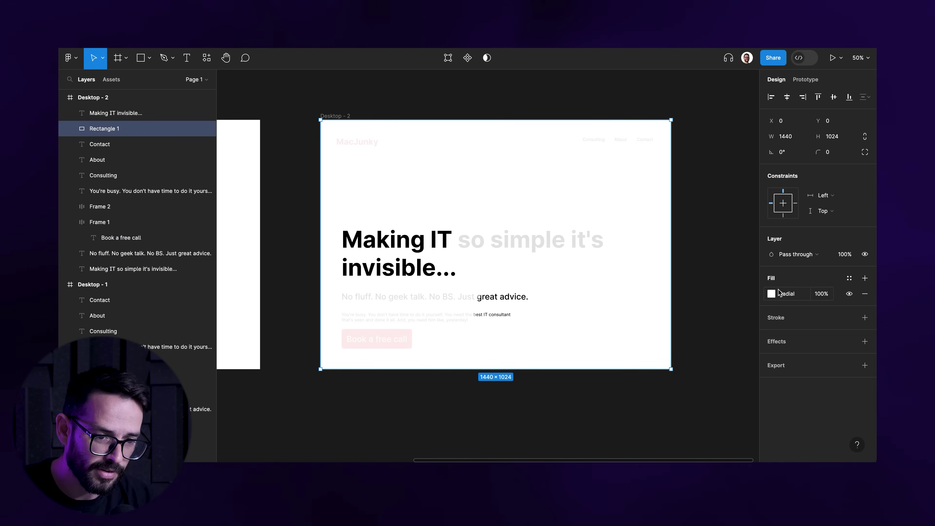
# Step: Stretch Rectangle 1's radial gradient up across the headline so most of it shows through
pyautogui.click(770, 294)
pyautogui.moveTo(505, 314); pyautogui.dragTo(621, 329)
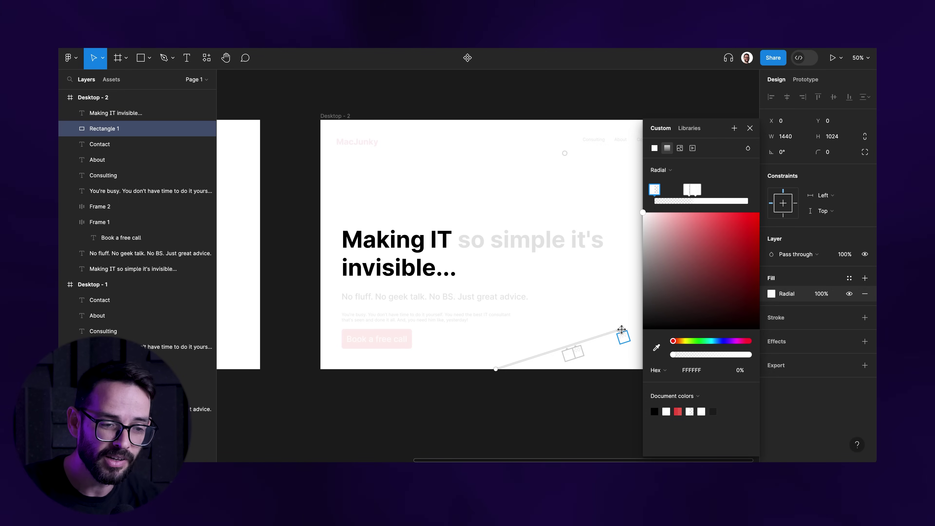
pyautogui.moveTo(621, 329); pyautogui.dragTo(540, 247)
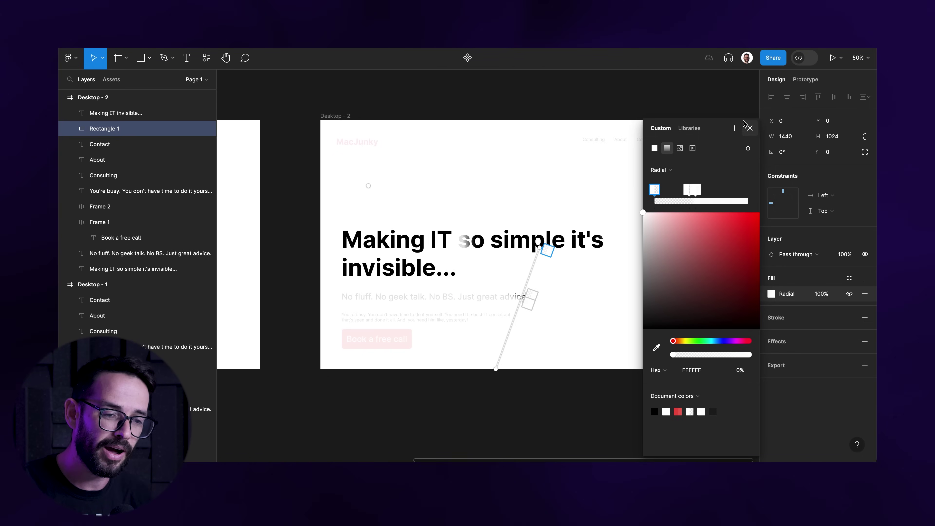
pyautogui.click(750, 129)
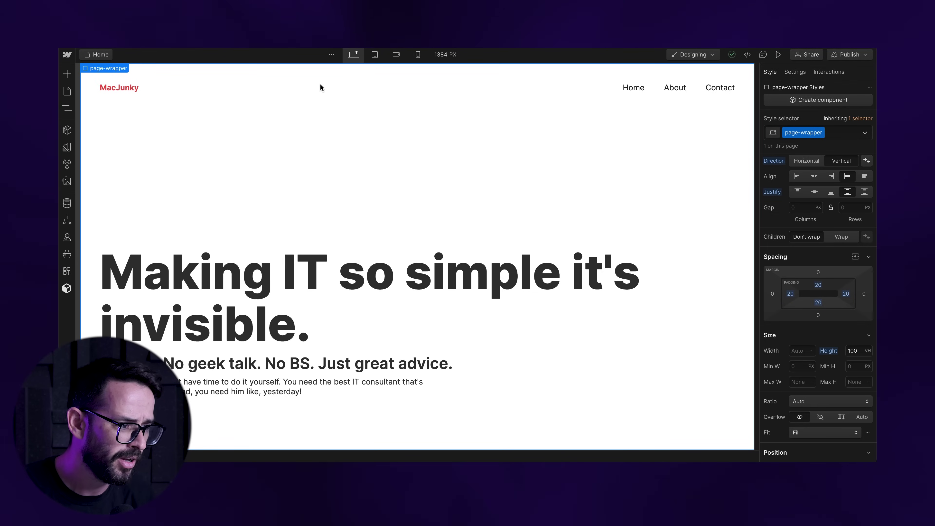
pyautogui.click(67, 111)
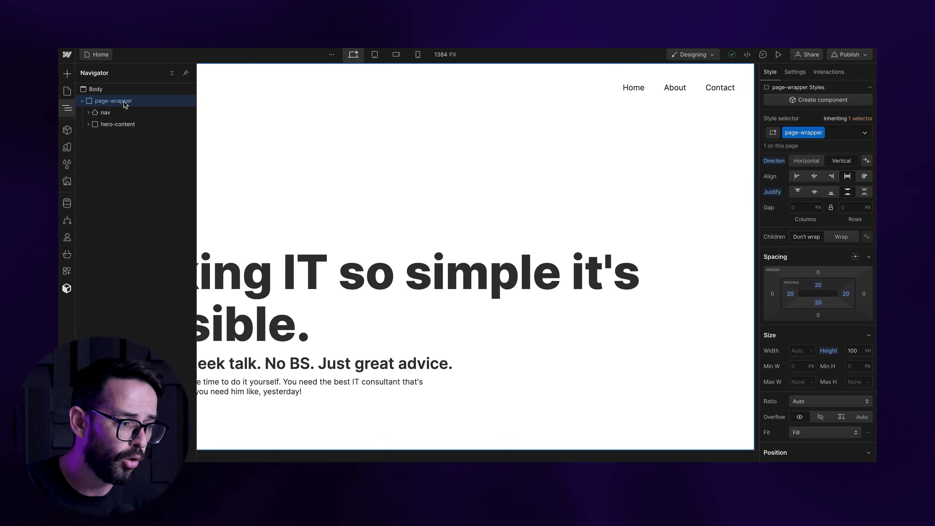
pyautogui.scroll(1, 820, 261)
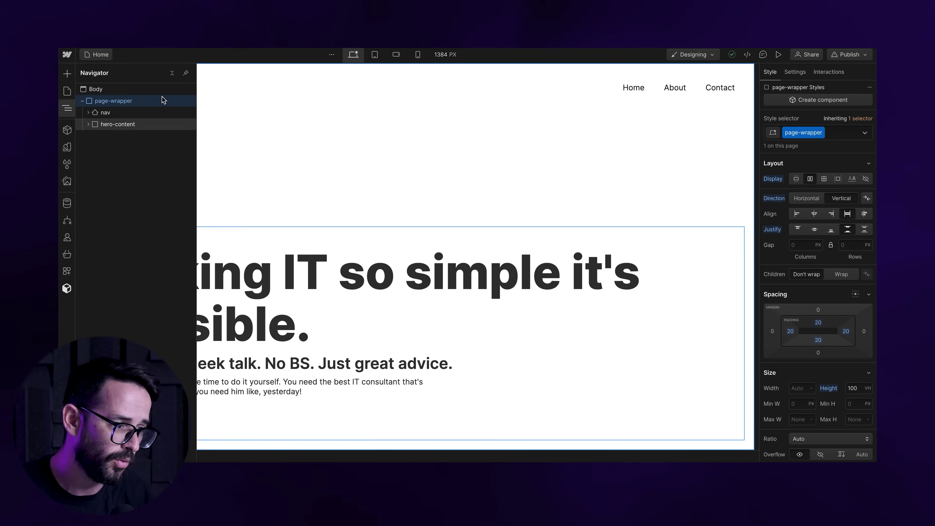
pyautogui.click(88, 124)
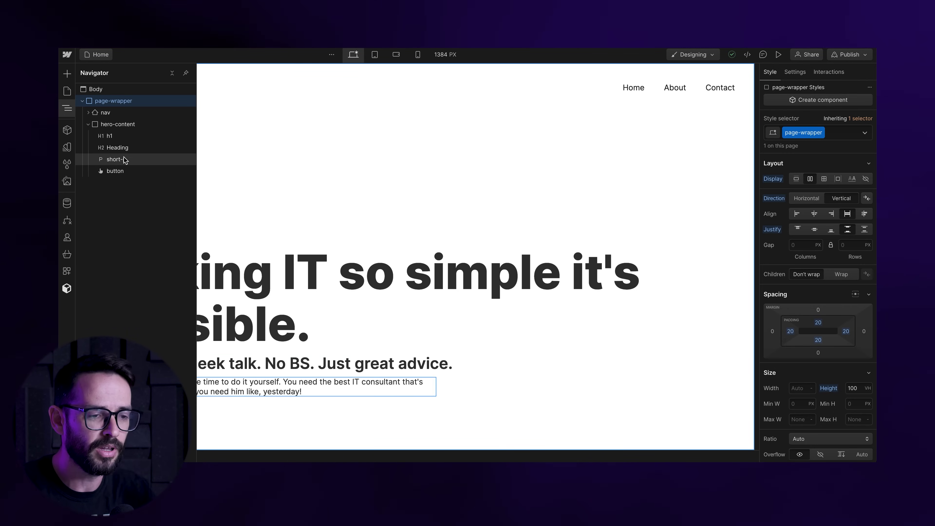
pyautogui.click(89, 124)
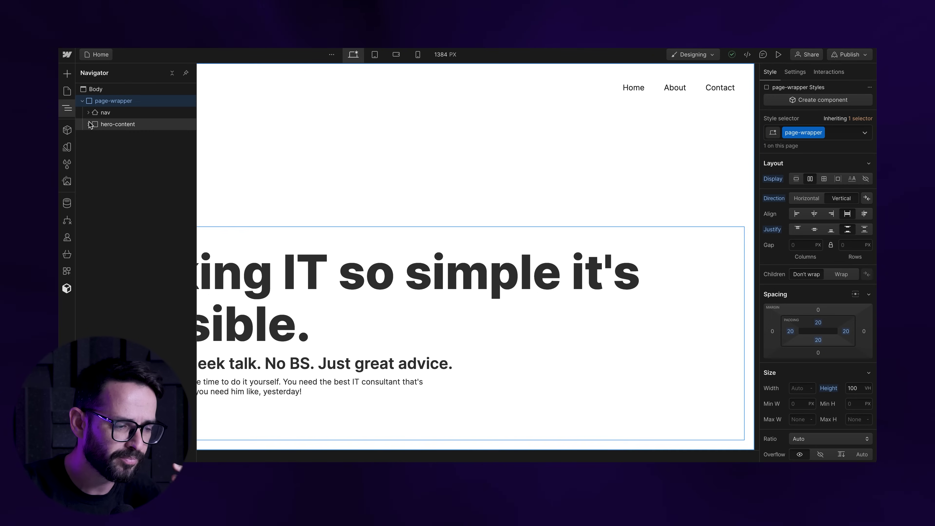
pyautogui.click(82, 101)
pyautogui.click(378, 114)
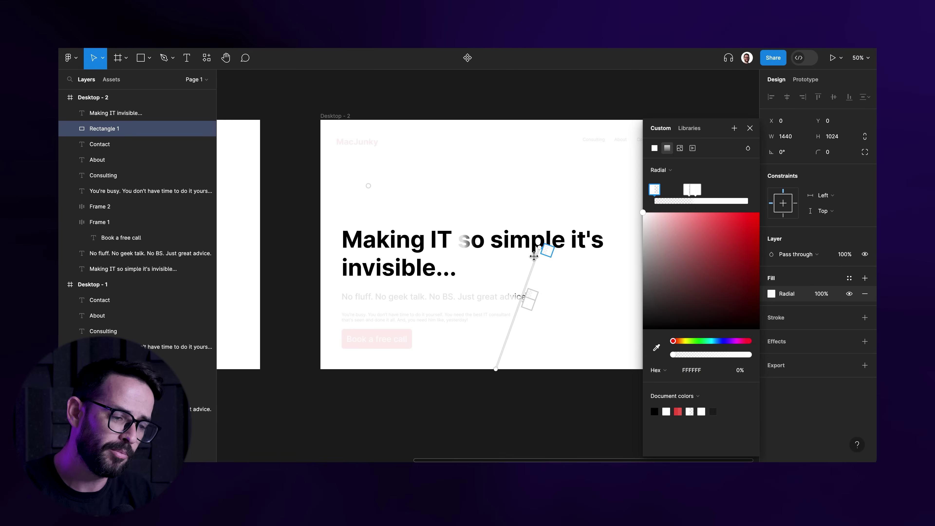
# Step: Snap the gradient to centre, then move Rectangle 1 out of Desktop - 2 and over the frame
pyautogui.moveTo(533, 256); pyautogui.dragTo(496, 243)
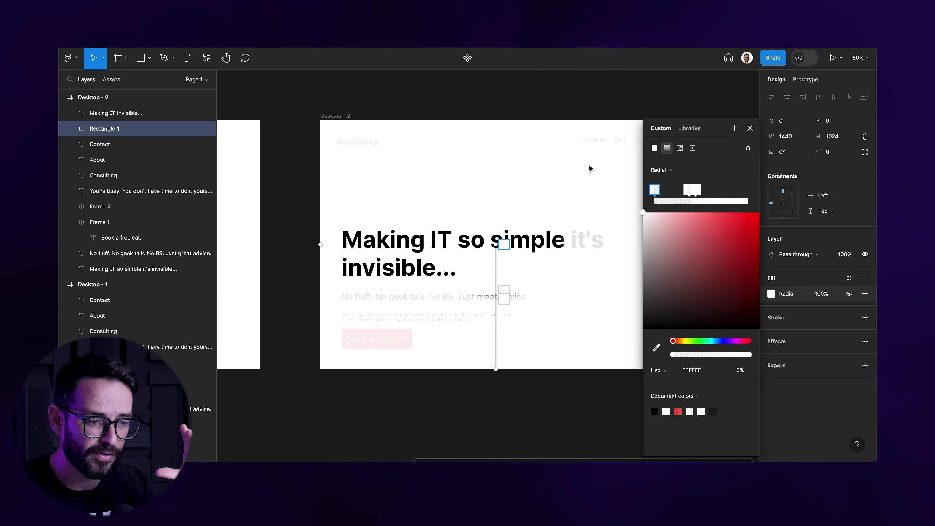
pyautogui.click(749, 128)
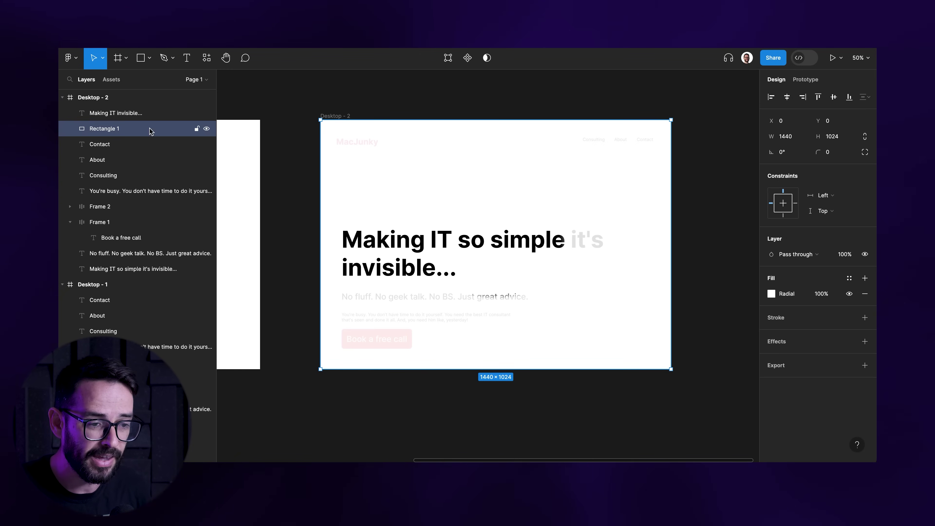
pyautogui.moveTo(496, 163); pyautogui.dragTo(569, 200)
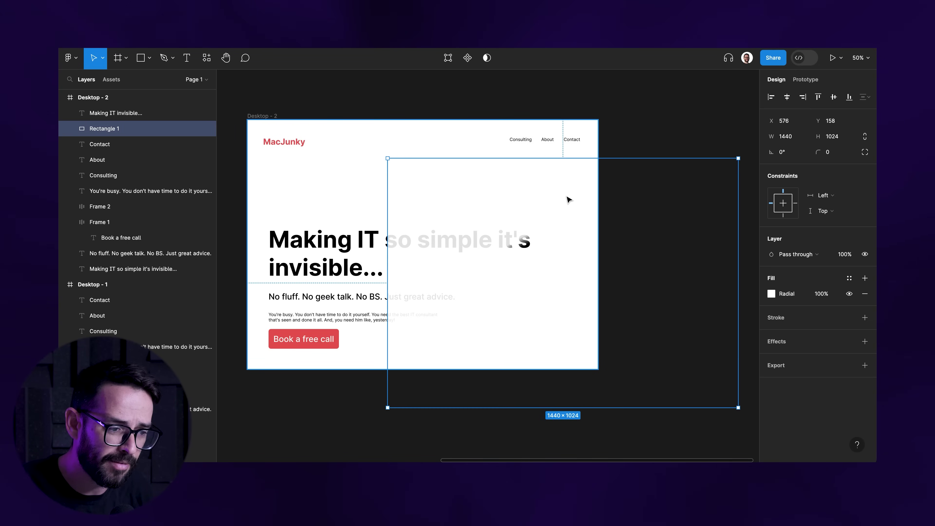
pyautogui.moveTo(569, 200); pyautogui.dragTo(425, 119)
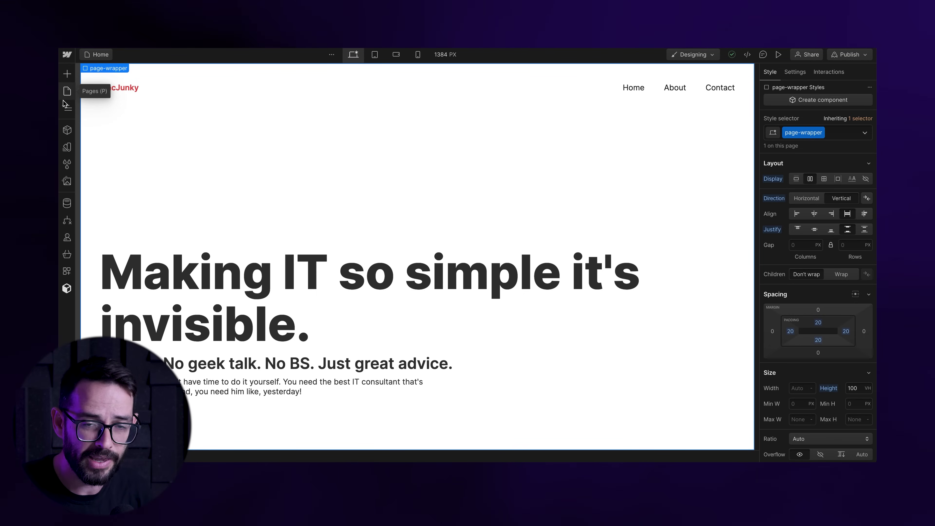
# Step: Add a Div Block to the Body with the class maskwrapper
pyautogui.scroll(-2, 782, 418)
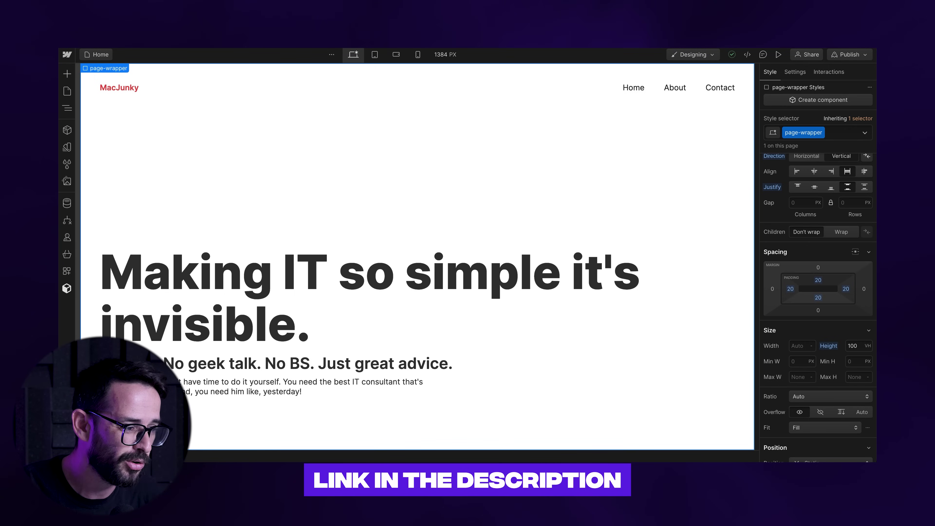
pyautogui.click(67, 108)
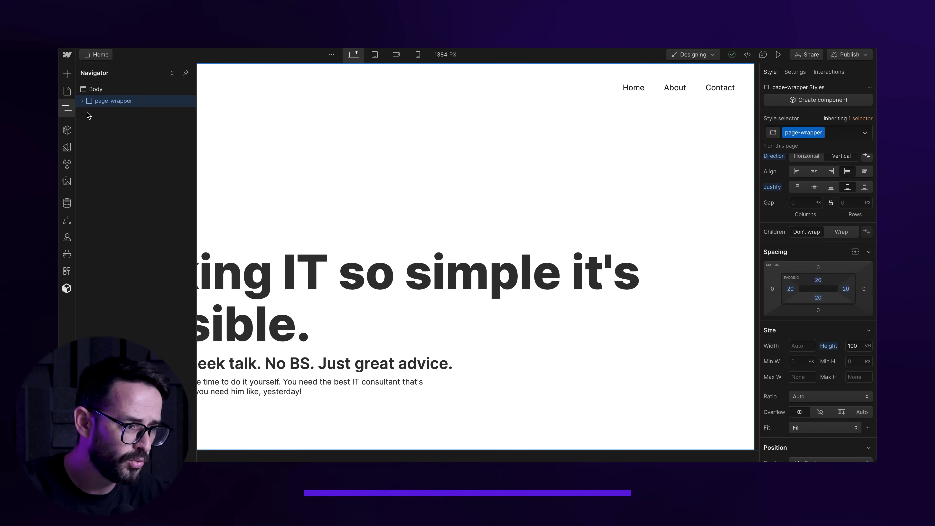
pyautogui.click(113, 89)
pyautogui.press('super+k')
pyautogui.write('div')
pyautogui.press('Return')
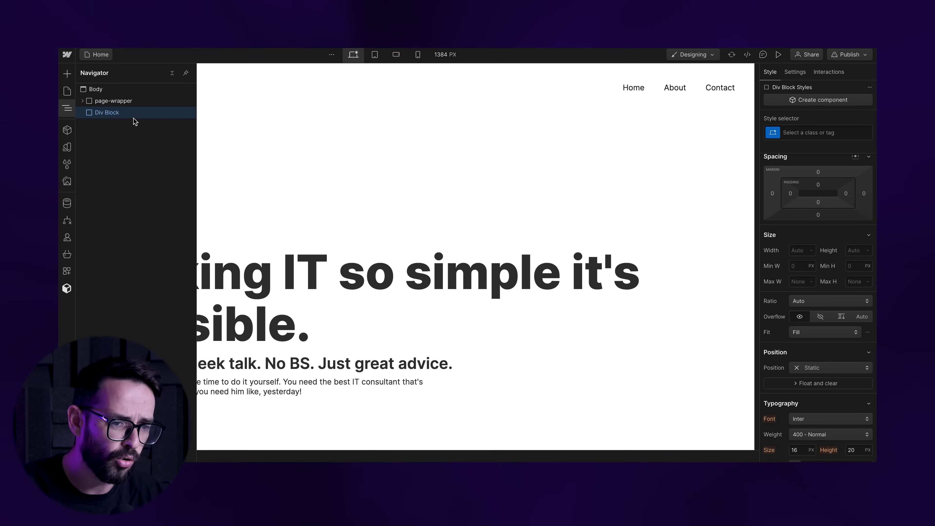
pyautogui.click(800, 129)
pyautogui.write('mask')
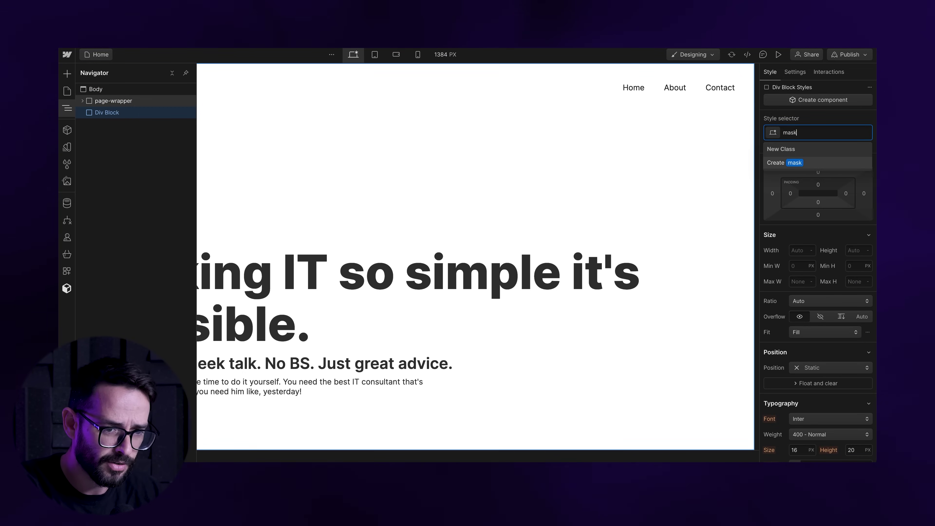
pyautogui.write('wrapper')
pyautogui.press('Return')
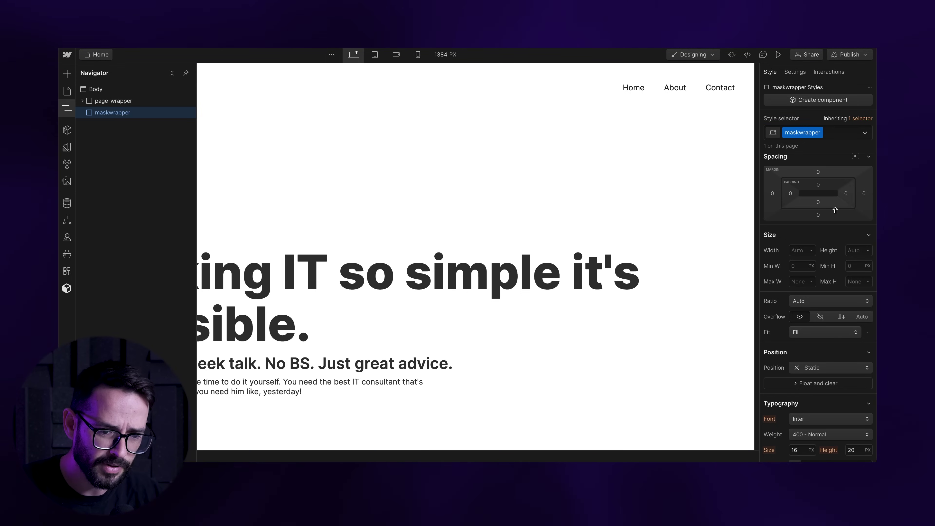
# Step: Make maskwrapper fixed and full-screen, with z-index 10 and overflow hidden
pyautogui.scroll(-1, 796, 403)
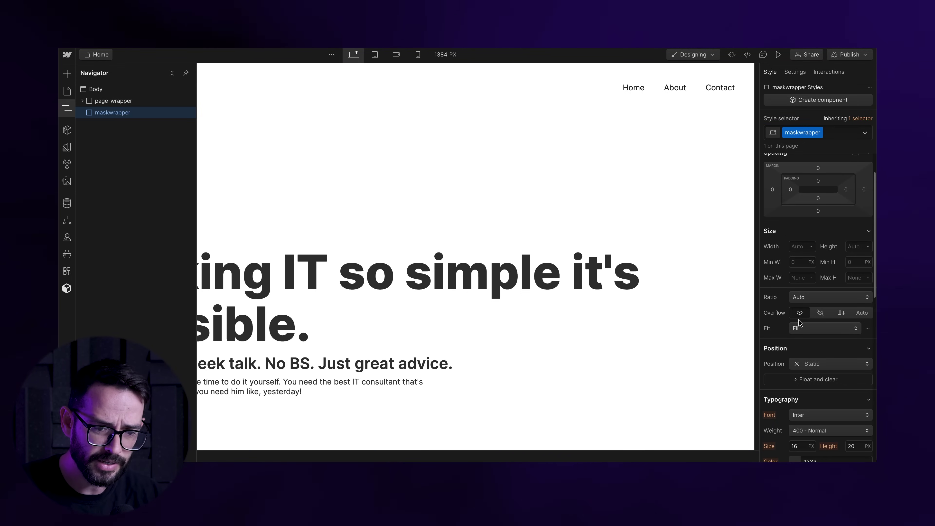
pyautogui.scroll(-1, 810, 361)
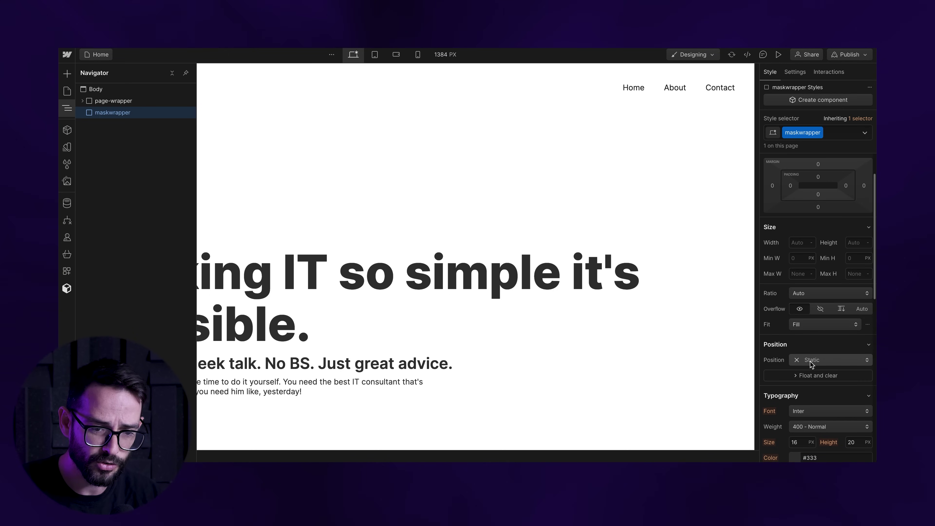
pyautogui.click(810, 361)
pyautogui.click(821, 398)
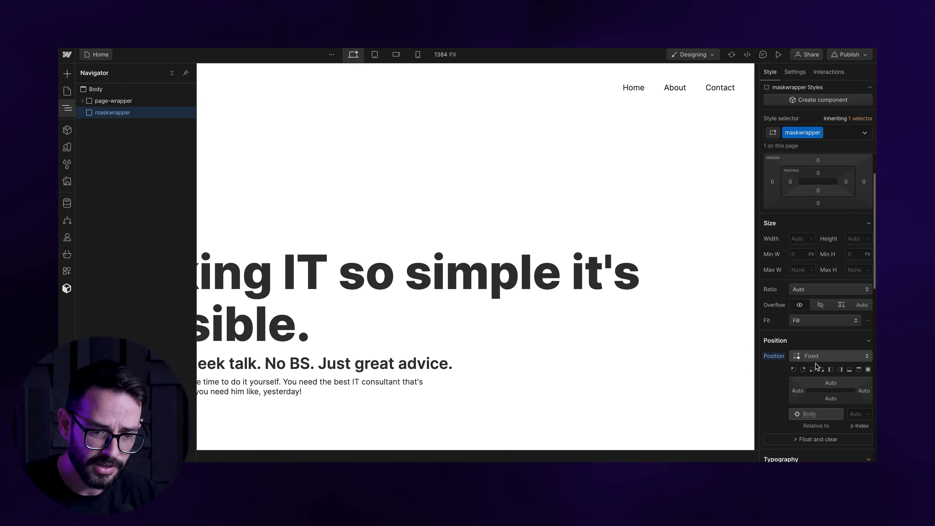
pyautogui.click(856, 415)
pyautogui.write('10')
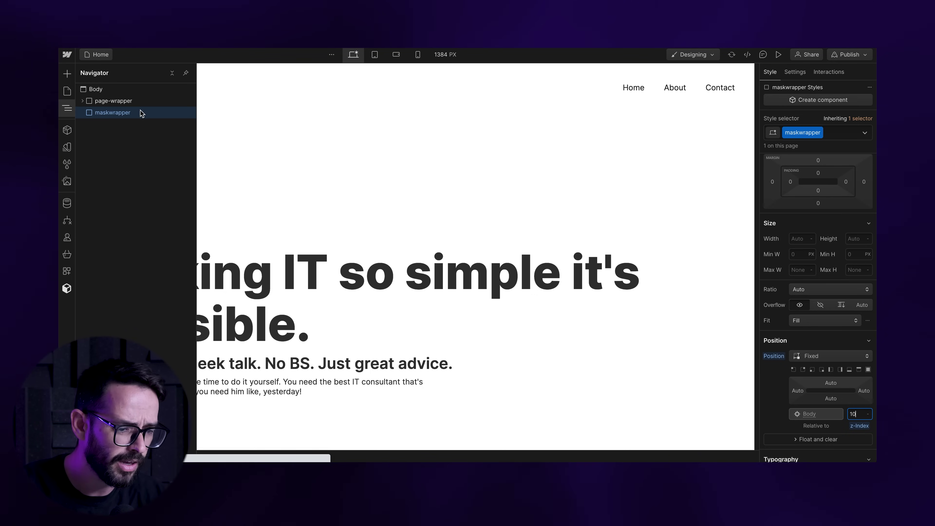
pyautogui.click(868, 370)
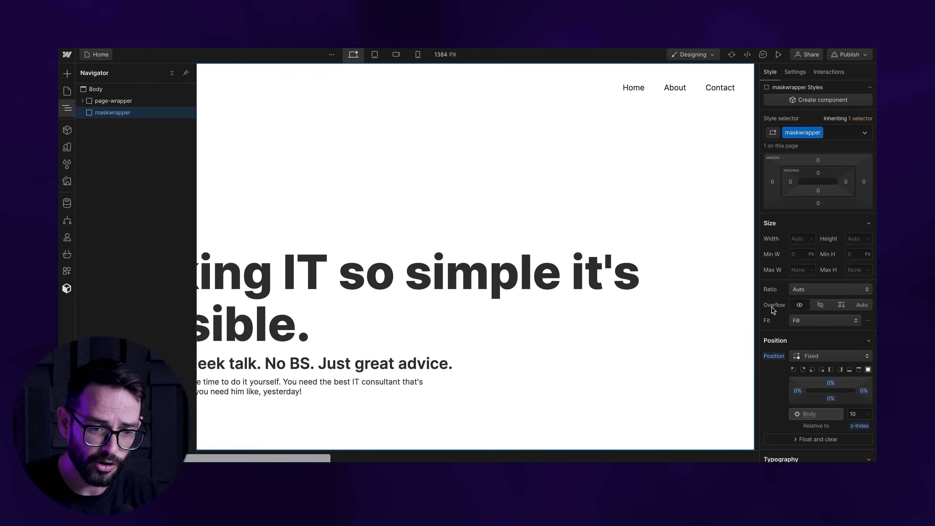
pyautogui.click(824, 306)
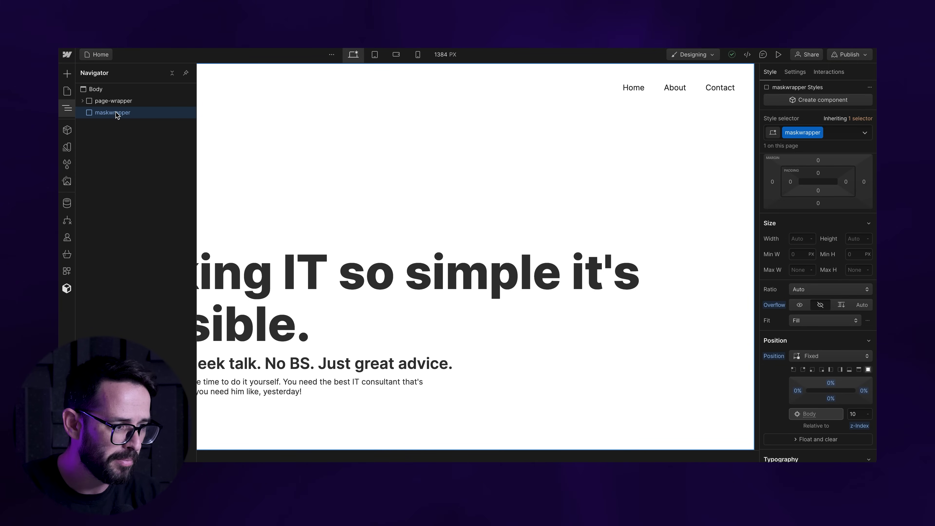
# Step: Insert an empty Div Block inside maskwrapper
pyautogui.press('super+e')
pyautogui.write('div')
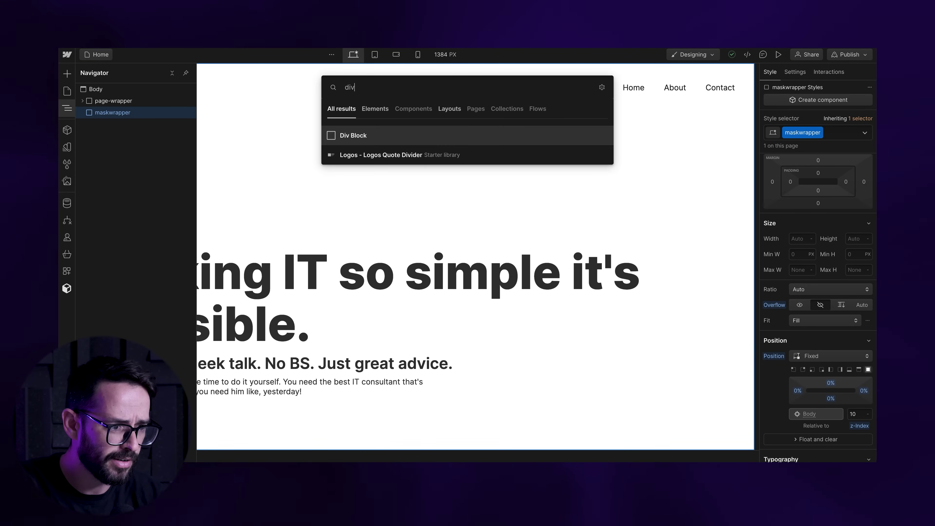
pyautogui.press('Return')
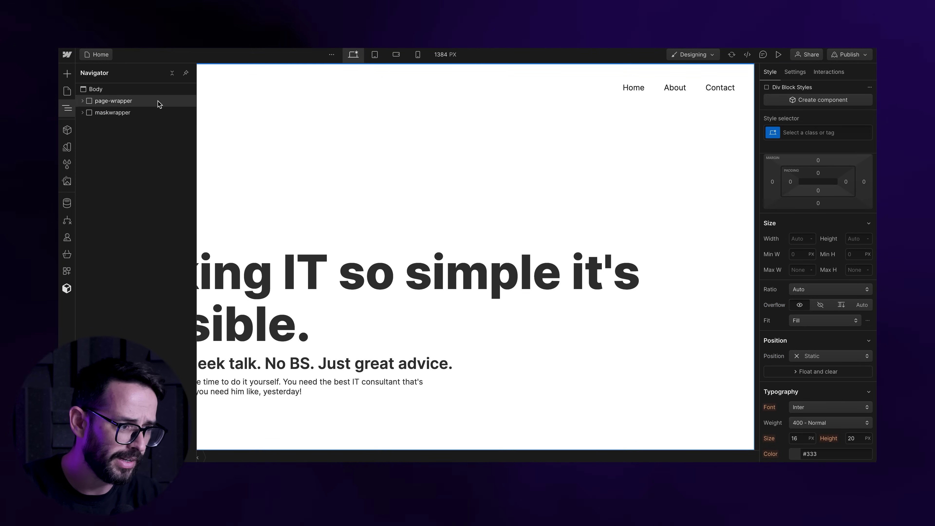
# Step: Give the new div inside maskwrapper the class 'grad'
pyautogui.click(82, 112)
pyautogui.click(837, 133)
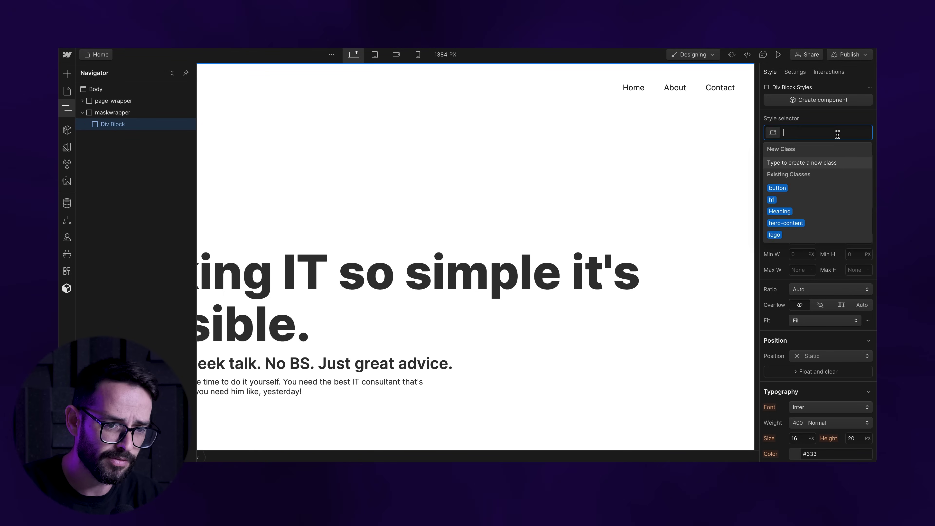
pyautogui.write('grad')
pyautogui.press('Return')
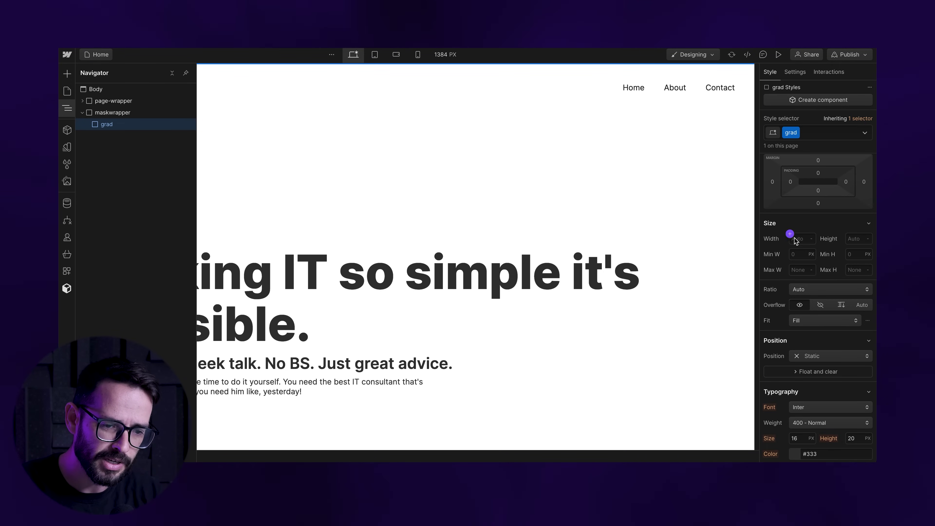
# Step: Size the grad element to 200vw wide and 200vh tall
pyautogui.click(802, 240)
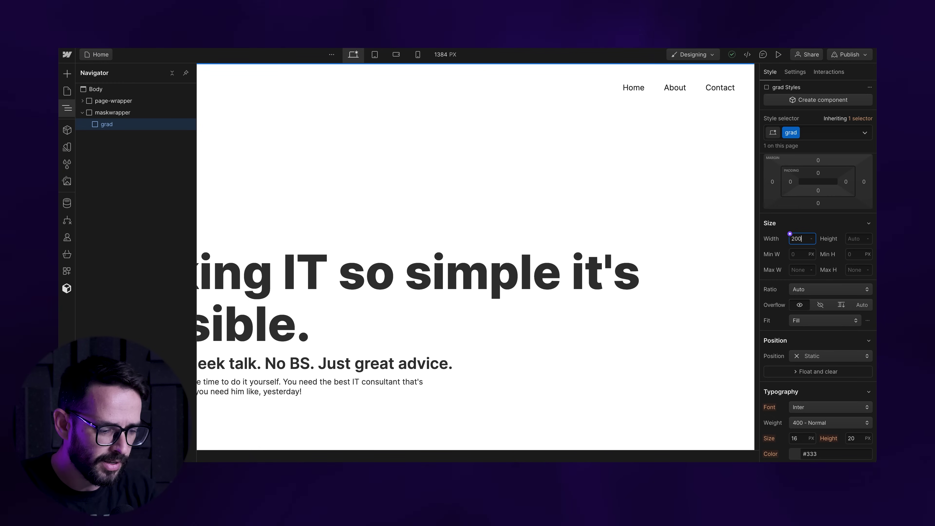
pyautogui.write('200vw')
pyautogui.press('Return')
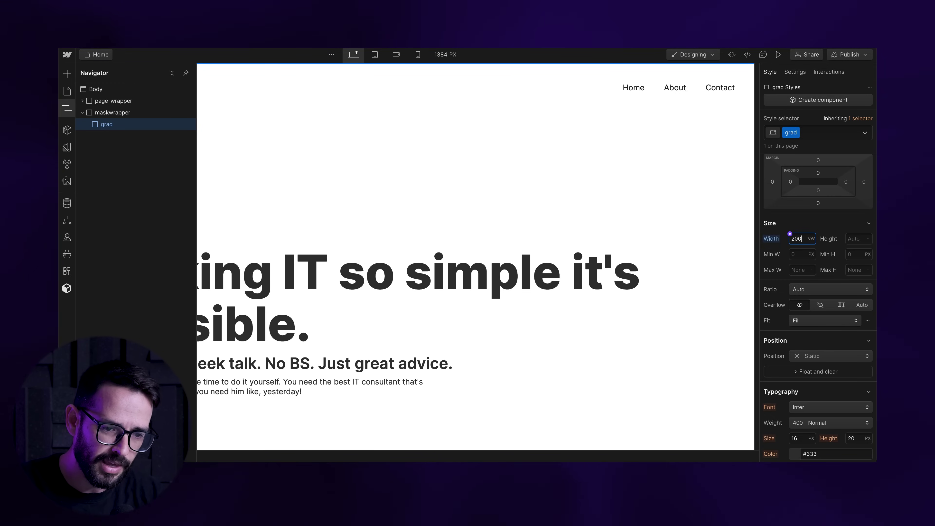
pyautogui.click(858, 238)
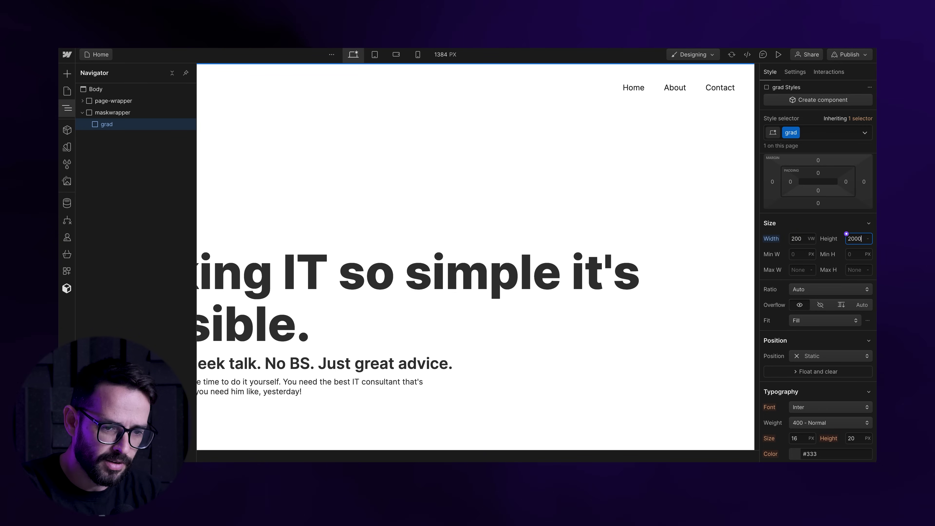
pyautogui.write('200vh')
pyautogui.press('Return')
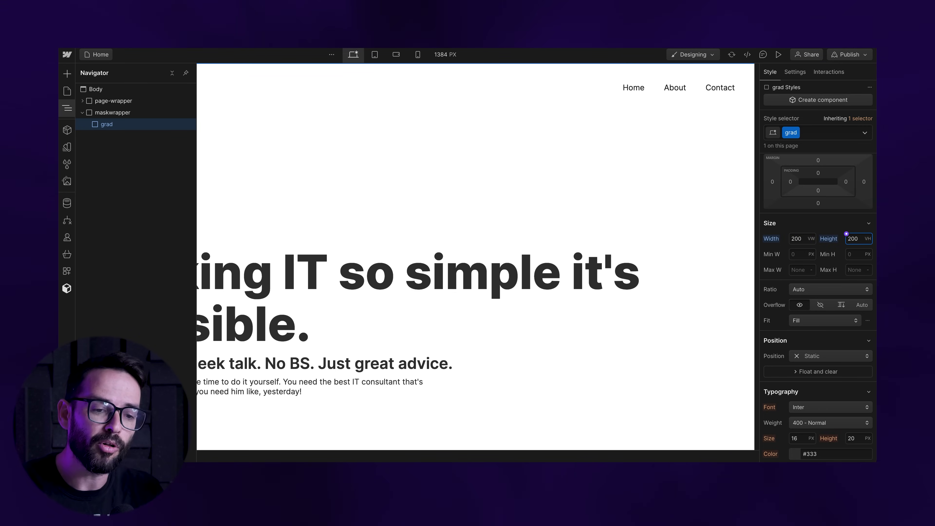
pyautogui.scroll(-3, 814, 245)
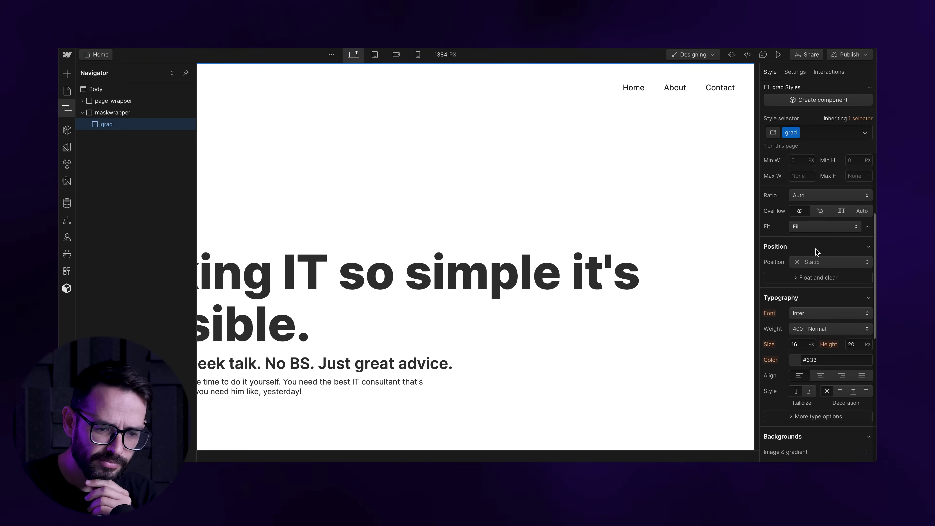
# Step: Add a radial gradient background to grad with a slightly transparent white outer stop
pyautogui.scroll(-4, 814, 254)
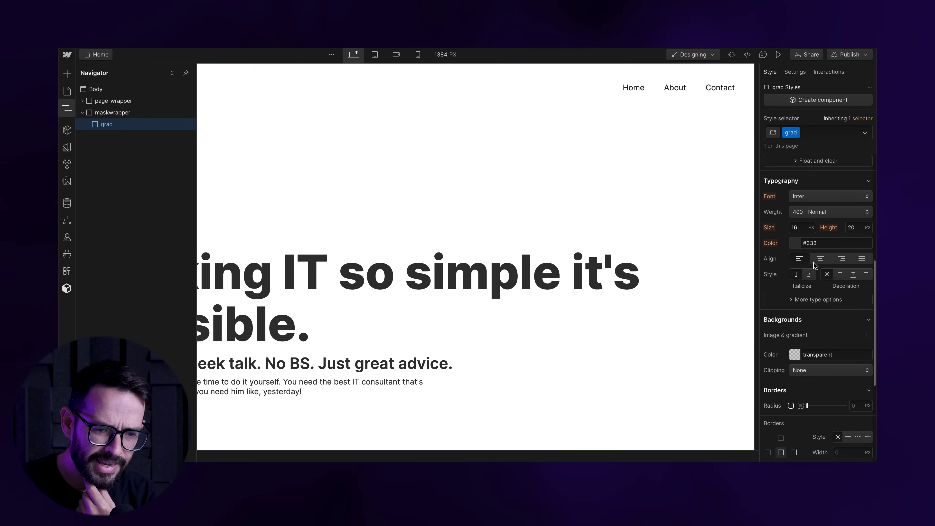
pyautogui.click(867, 336)
pyautogui.click(839, 152)
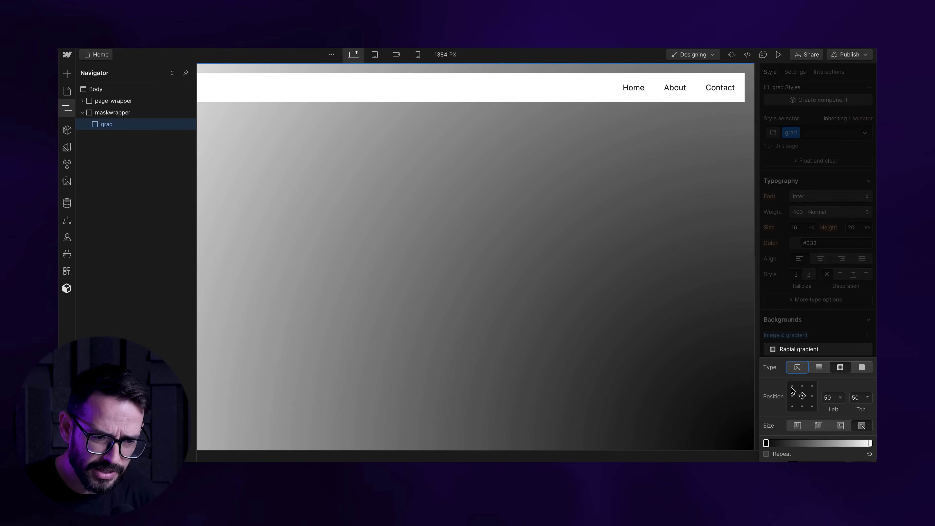
pyautogui.click(870, 443)
pyautogui.click(869, 444)
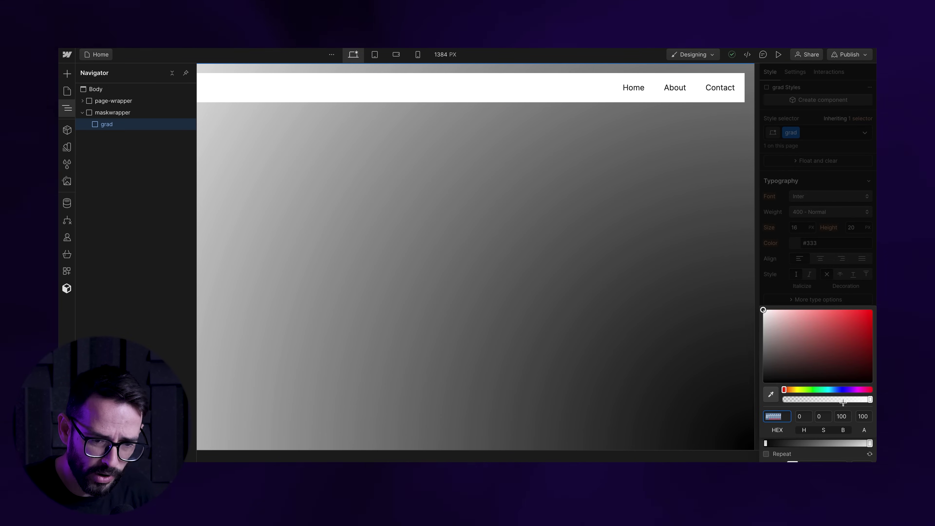
pyautogui.click(865, 416)
pyautogui.write('90')
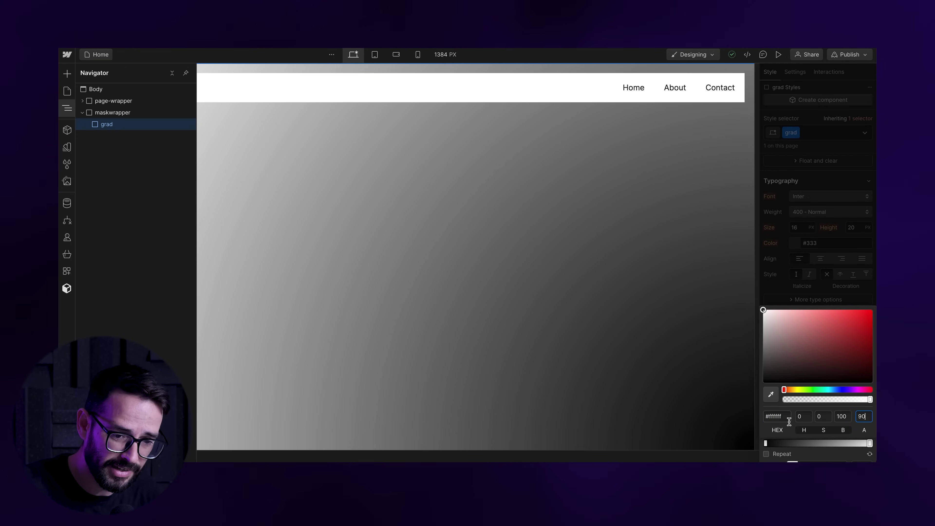
pyautogui.moveTo(869, 399); pyautogui.dragTo(853, 399)
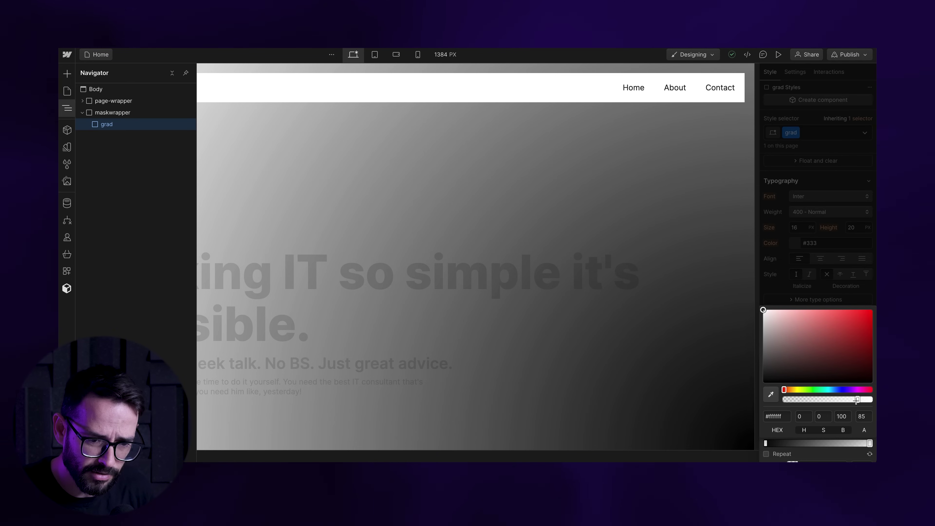
pyautogui.click(815, 453)
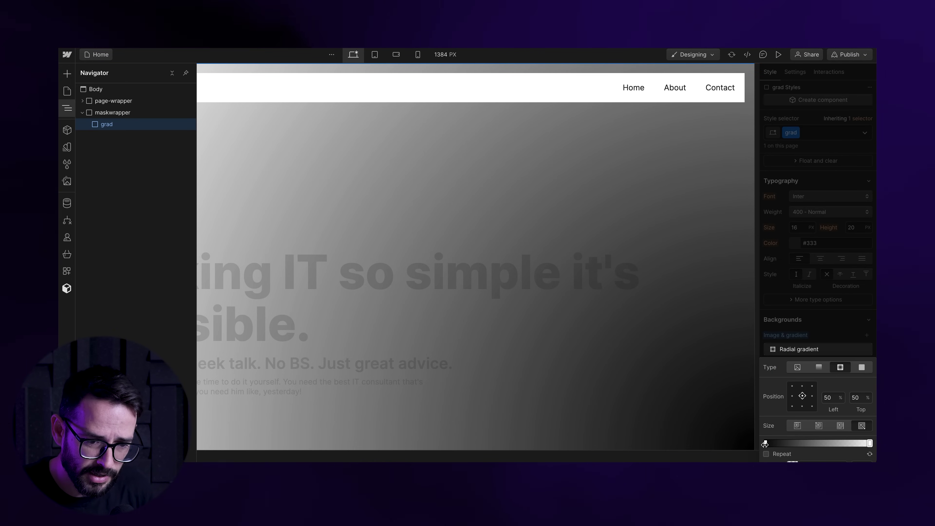
# Step: Make the inner stop white at 0 alpha and drag it left to shrink the clear centre
pyautogui.click(766, 443)
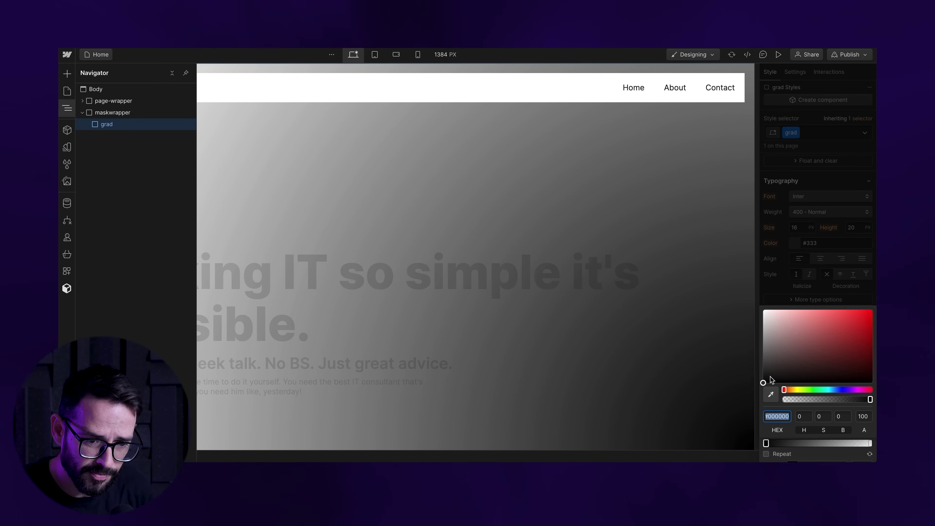
pyautogui.click(767, 306)
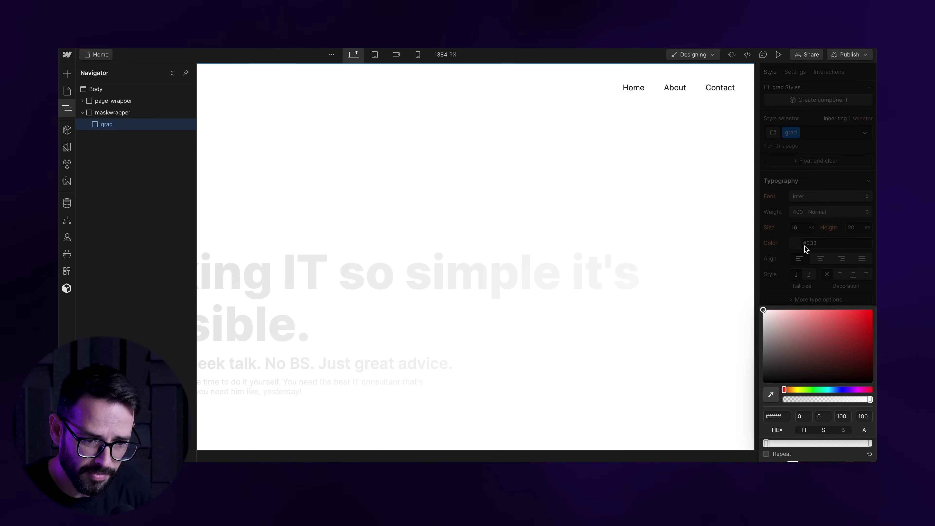
pyautogui.press('Escape')
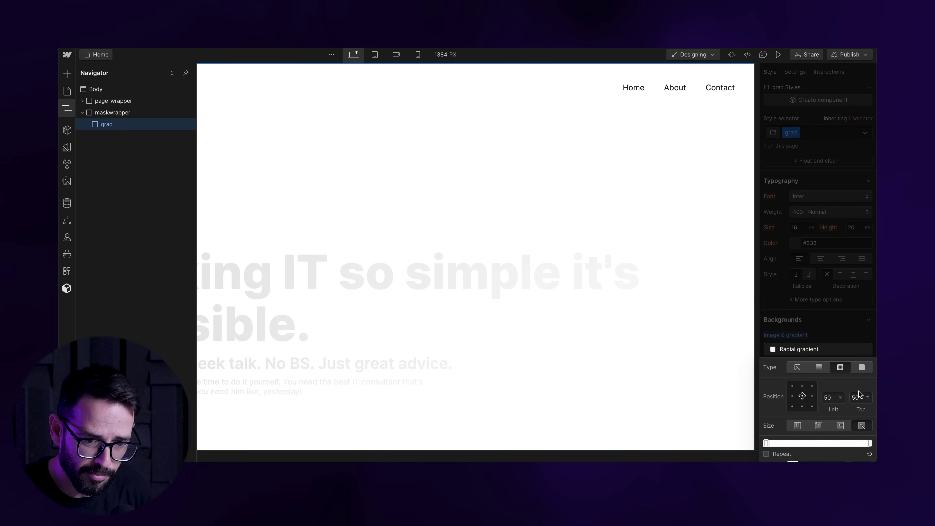
pyautogui.click(768, 442)
pyautogui.click(862, 417)
pyautogui.write('0')
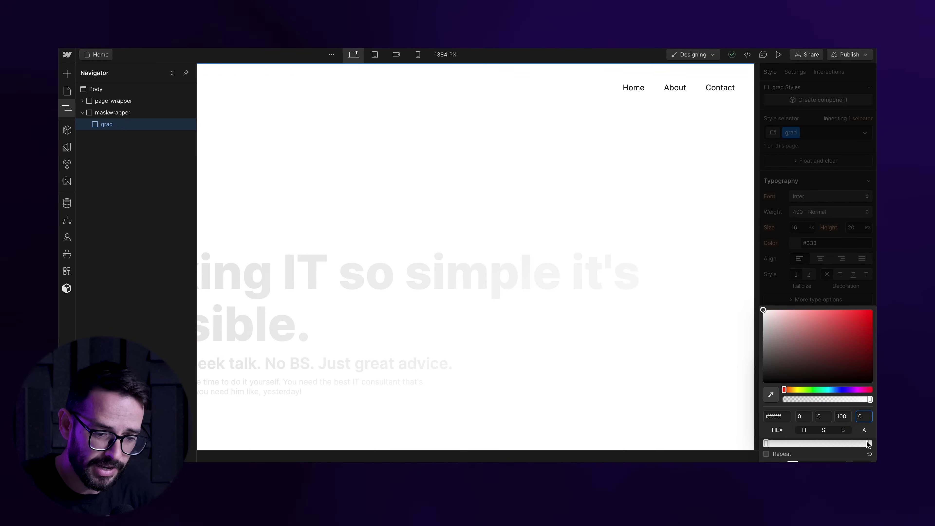
pyautogui.press('Return')
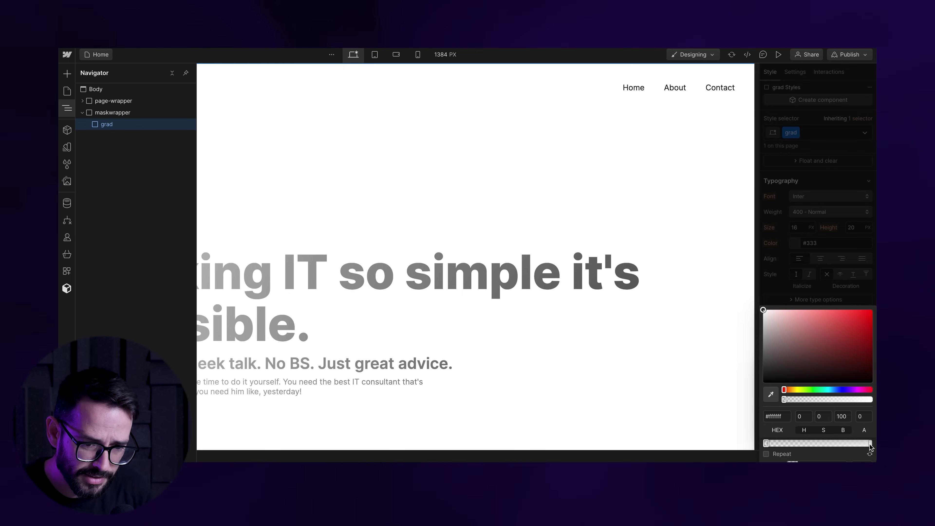
pyautogui.click(871, 444)
pyautogui.moveTo(869, 443); pyautogui.dragTo(804, 443)
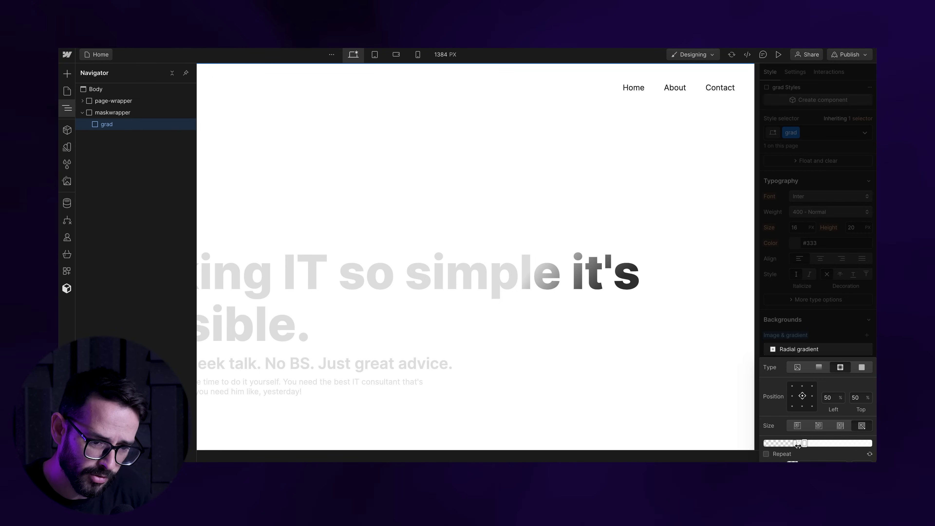
pyautogui.click(822, 286)
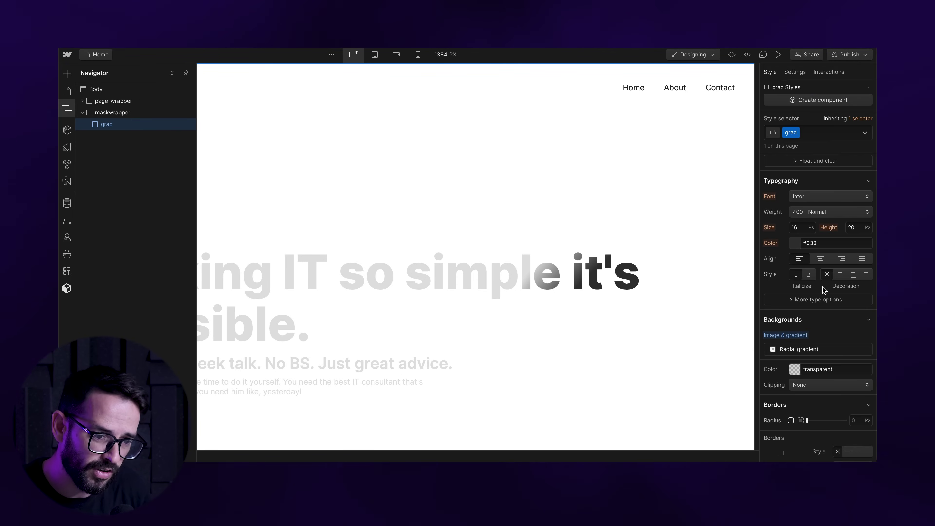
pyautogui.press('z')
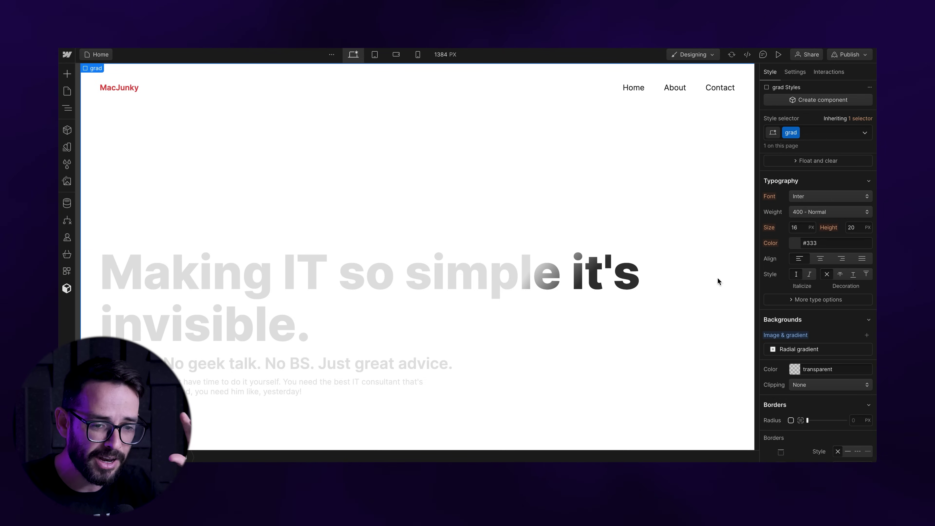
pyautogui.click(865, 347)
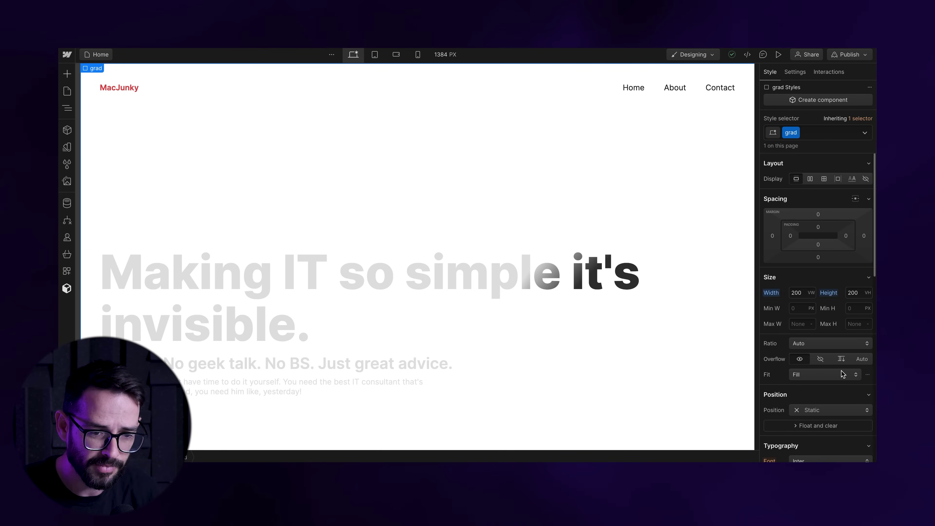
pyautogui.scroll(-10, 809, 313)
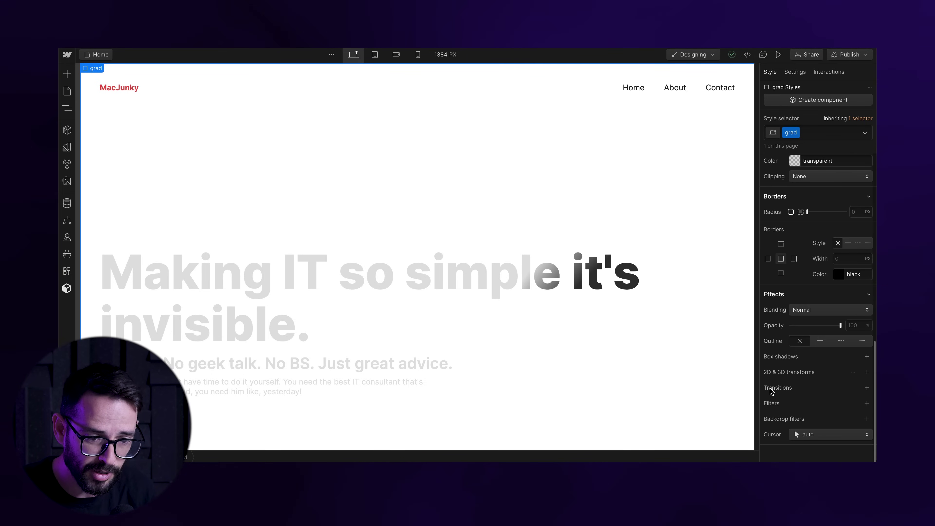
pyautogui.click(866, 387)
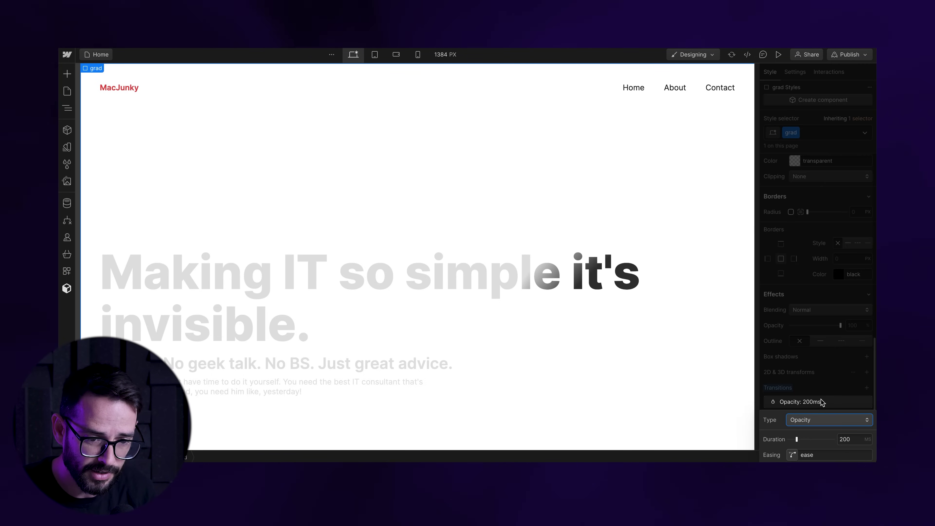
pyautogui.click(836, 403)
pyautogui.click(867, 401)
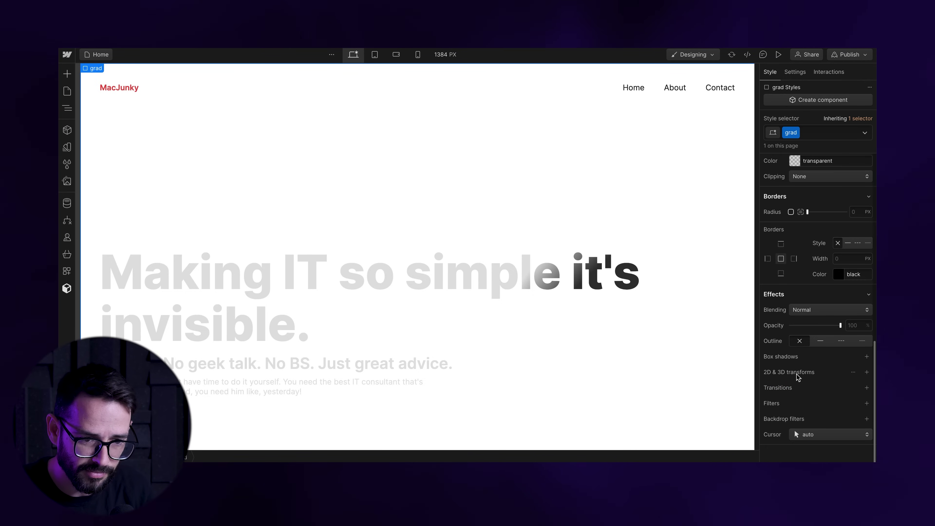
pyautogui.click(866, 373)
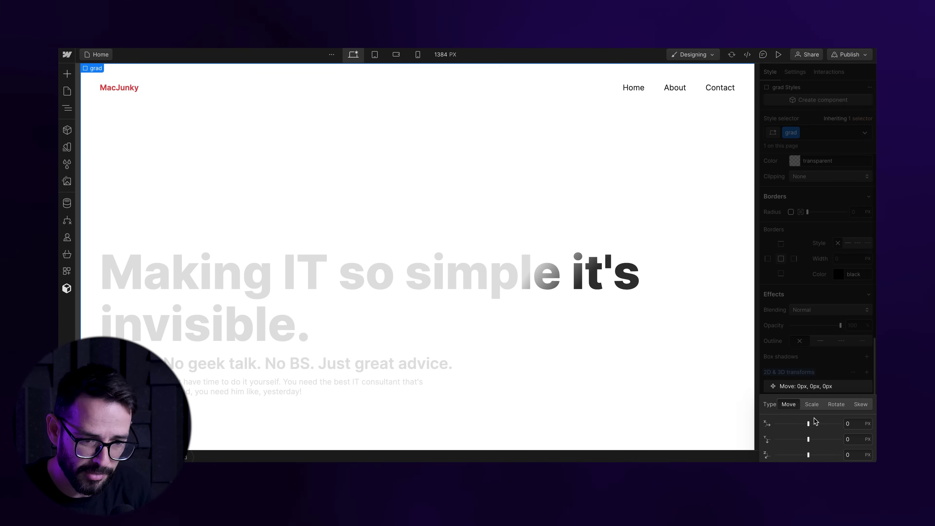
pyautogui.moveTo(809, 424); pyautogui.dragTo(761, 422)
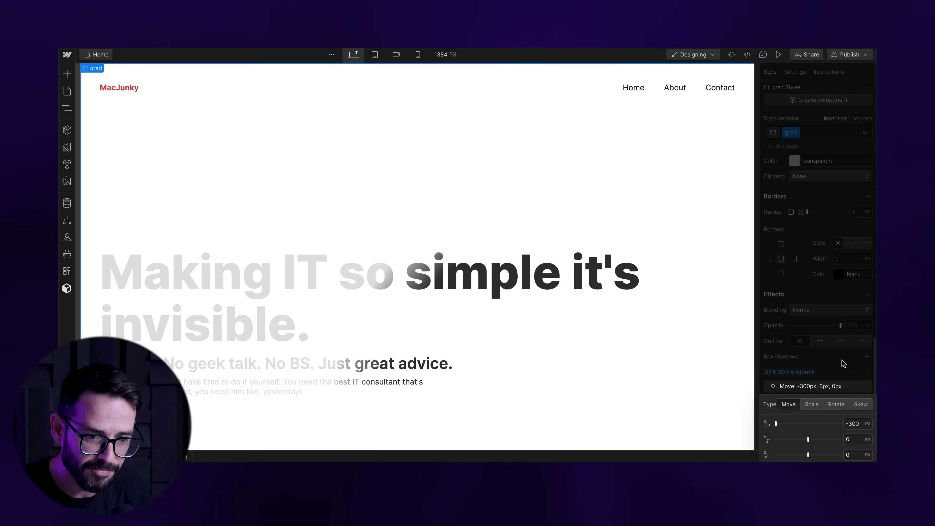
pyautogui.click(848, 358)
pyautogui.click(866, 387)
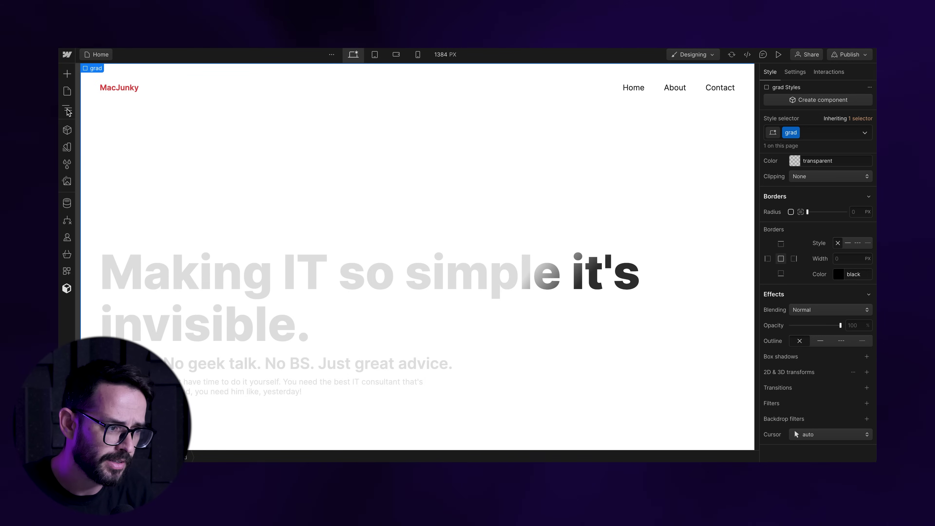
# Step: Add a Mouse move in viewport page trigger playing a new mouse animation 'gad animationn'
pyautogui.click(68, 93)
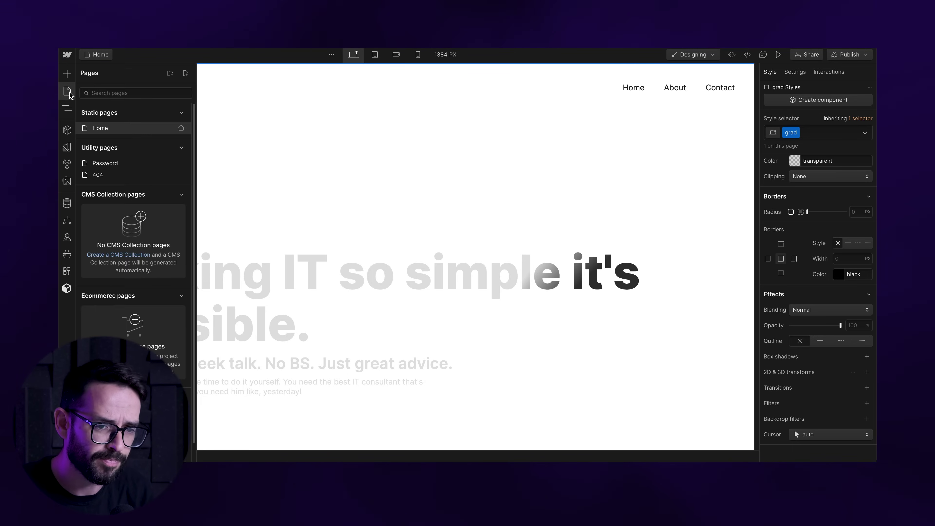
pyautogui.click(68, 92)
pyautogui.click(825, 73)
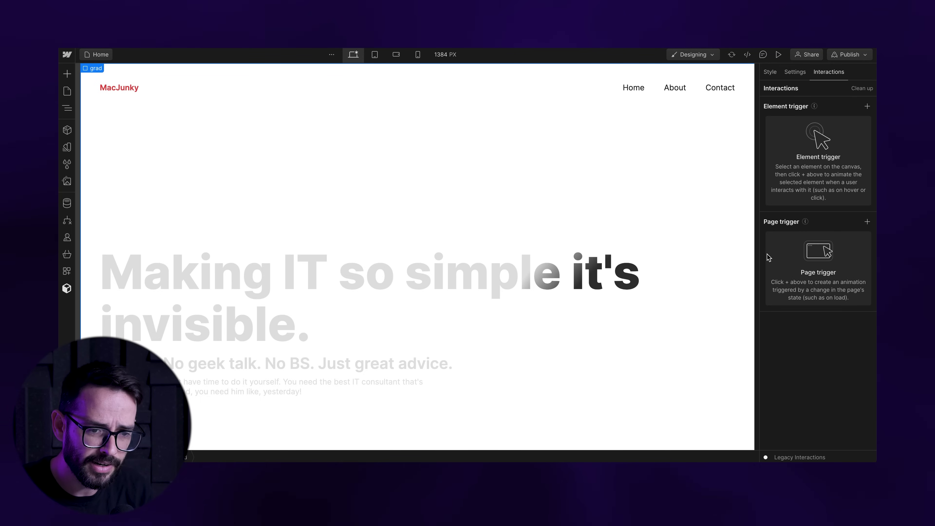
pyautogui.click(867, 222)
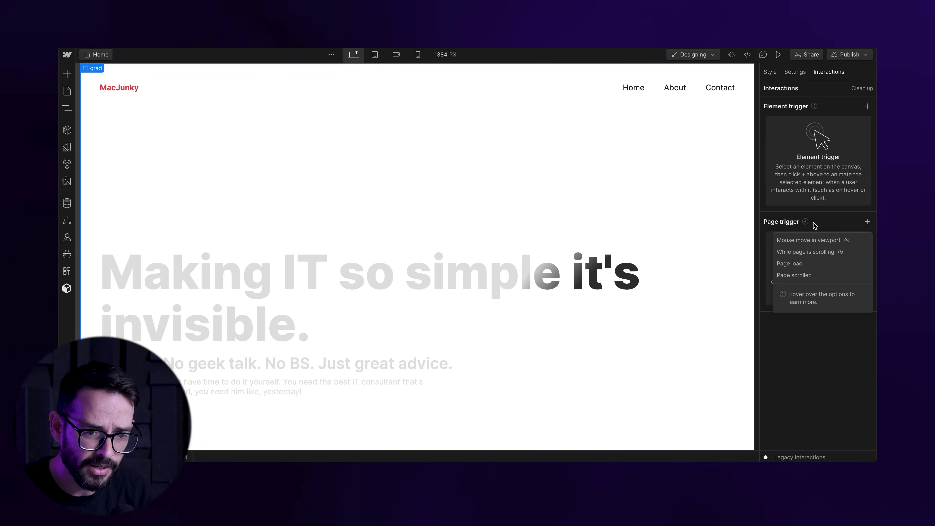
pyautogui.moveTo(796, 243)
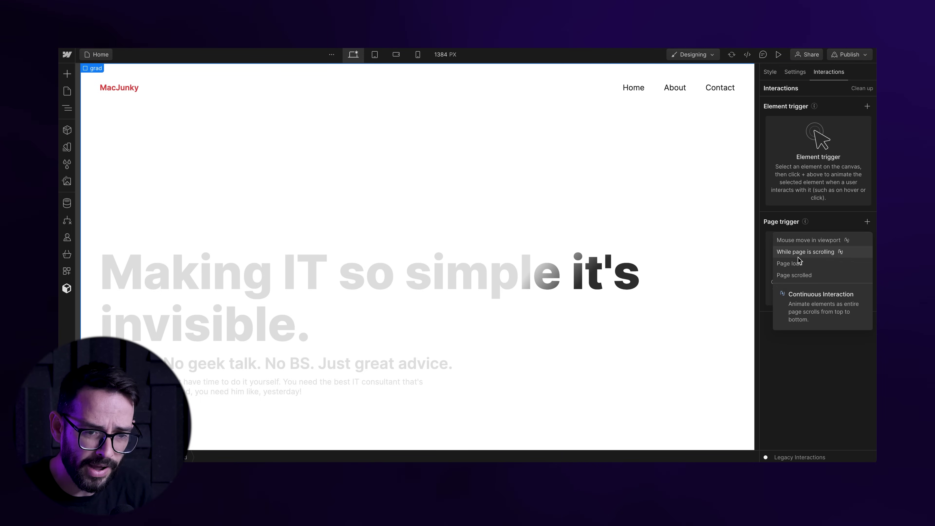
pyautogui.click(823, 240)
pyautogui.click(815, 173)
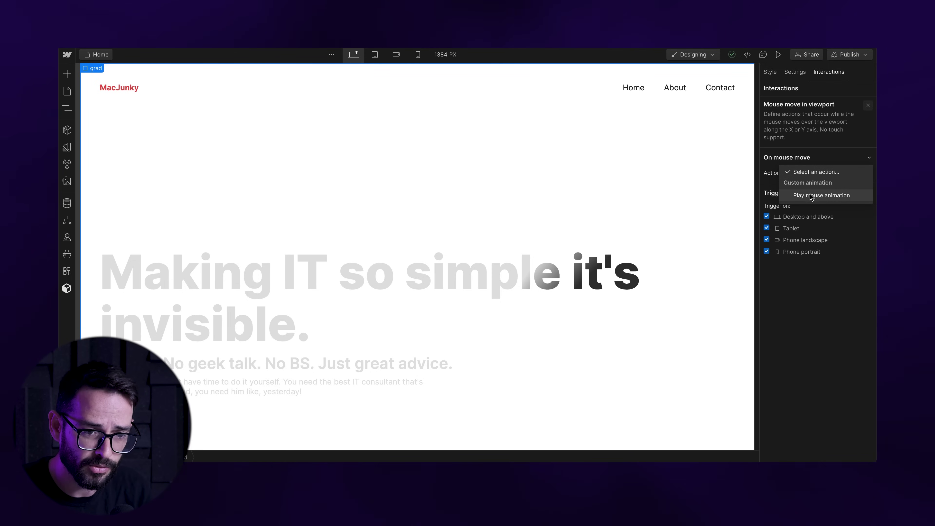
pyautogui.click(821, 195)
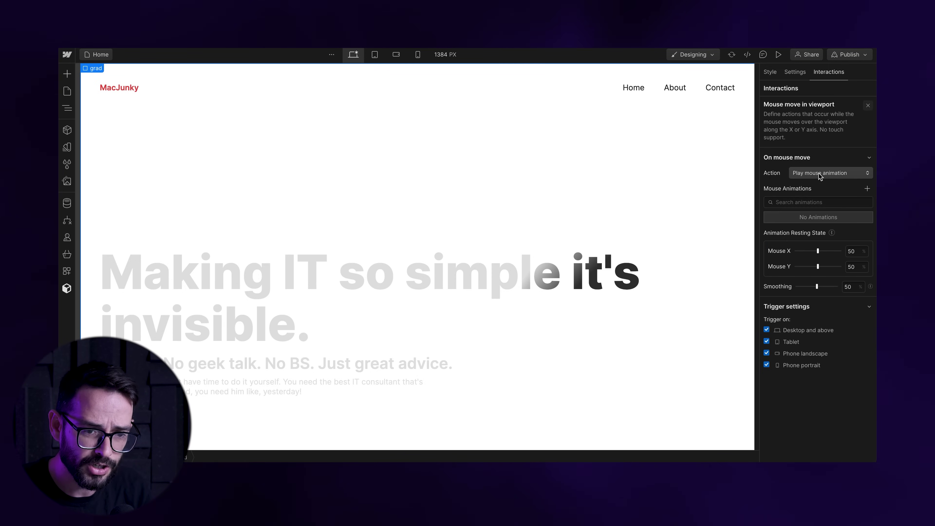
pyautogui.click(867, 189)
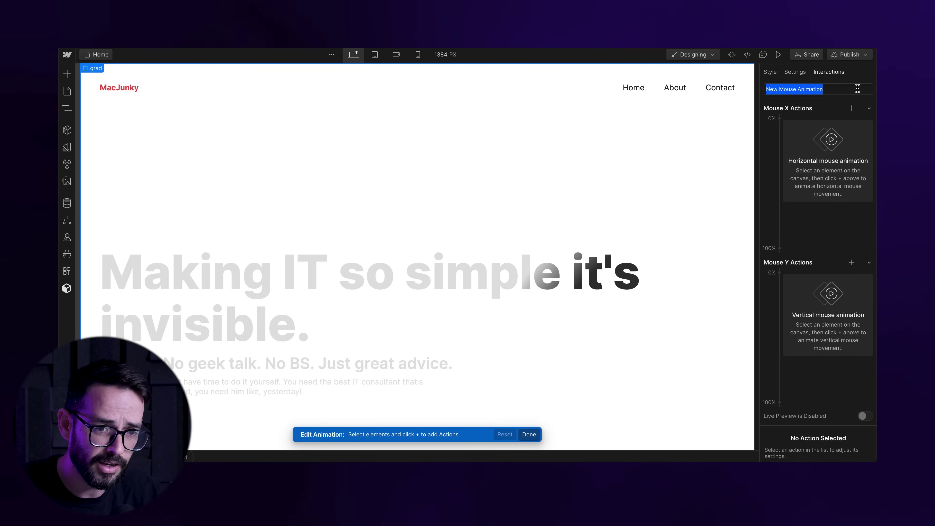
pyautogui.write('gad animati')
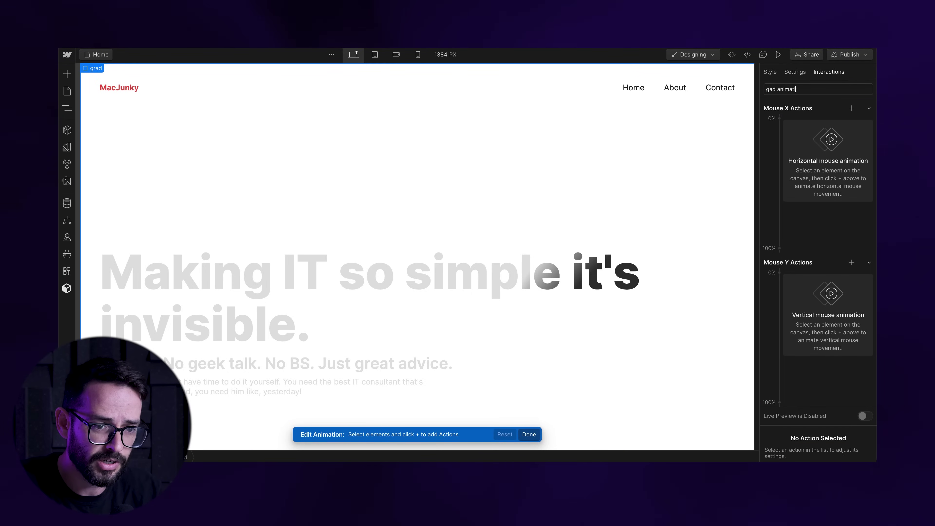
pyautogui.write('onn')
pyautogui.press('Return')
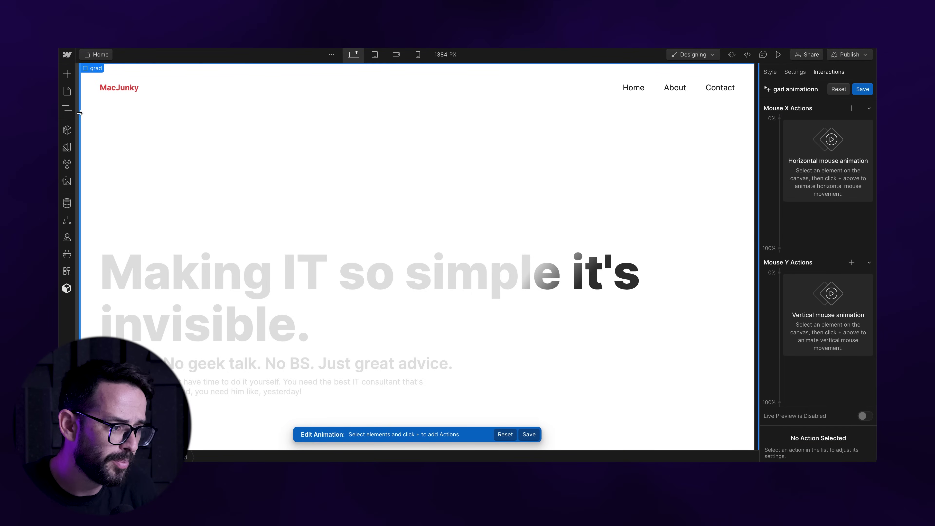
# Step: Add a Move action under Mouse X Actions for the grad element
pyautogui.click(67, 108)
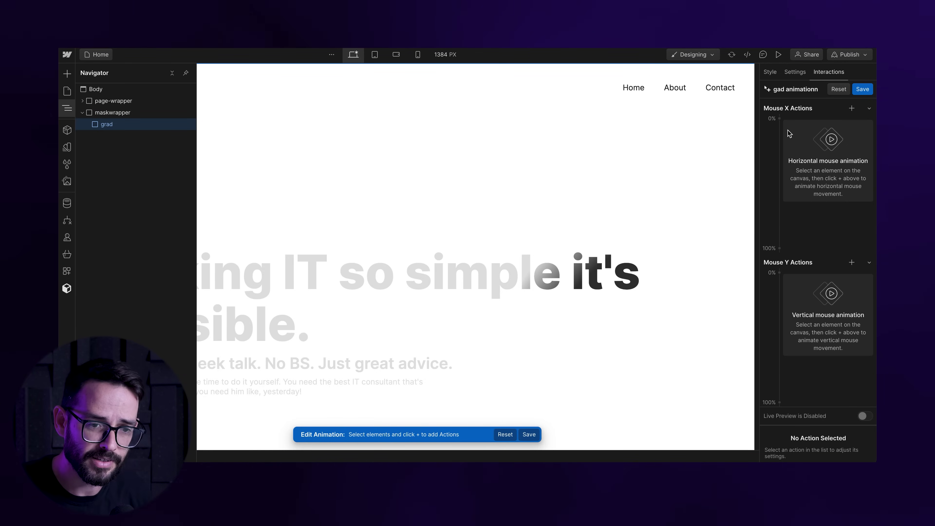
pyautogui.click(851, 109)
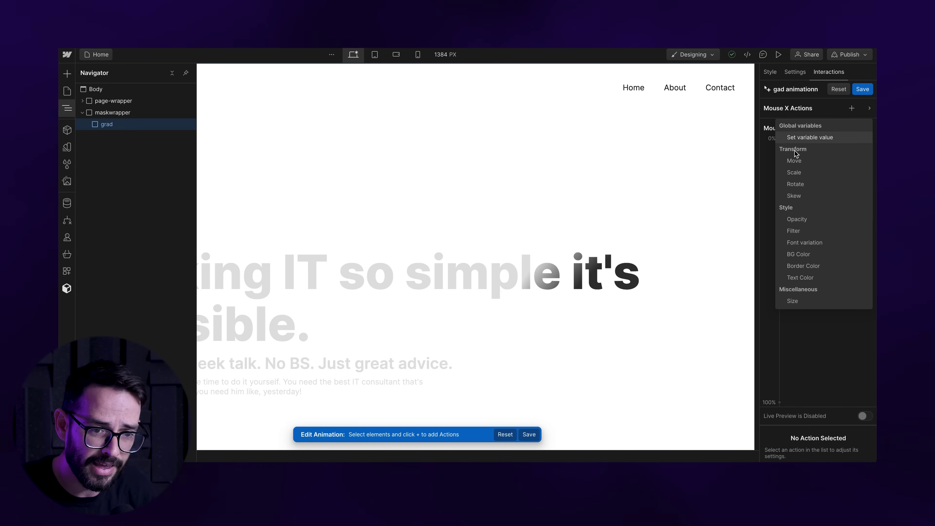
pyautogui.click(797, 159)
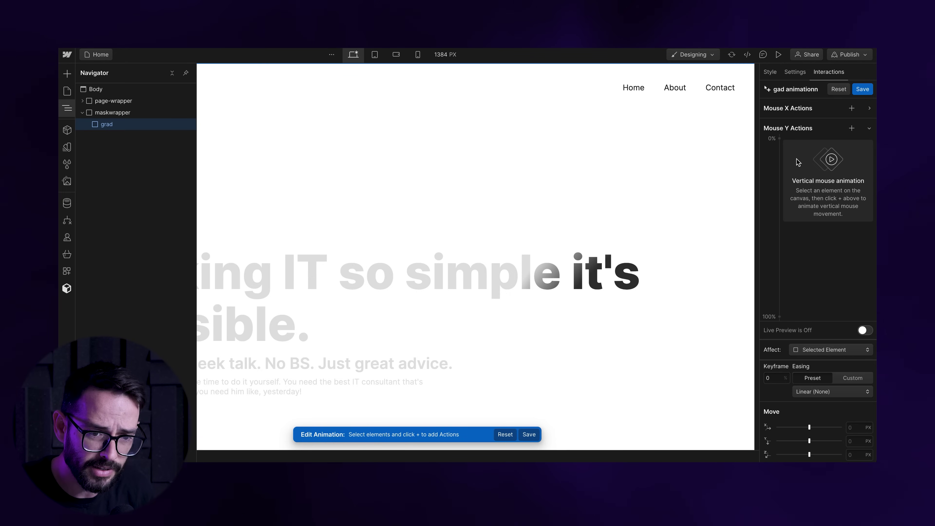
# Step: Set grad's Move X to -100vw at 0% and 0 at 100%, then enable Live Preview
pyautogui.click(795, 111)
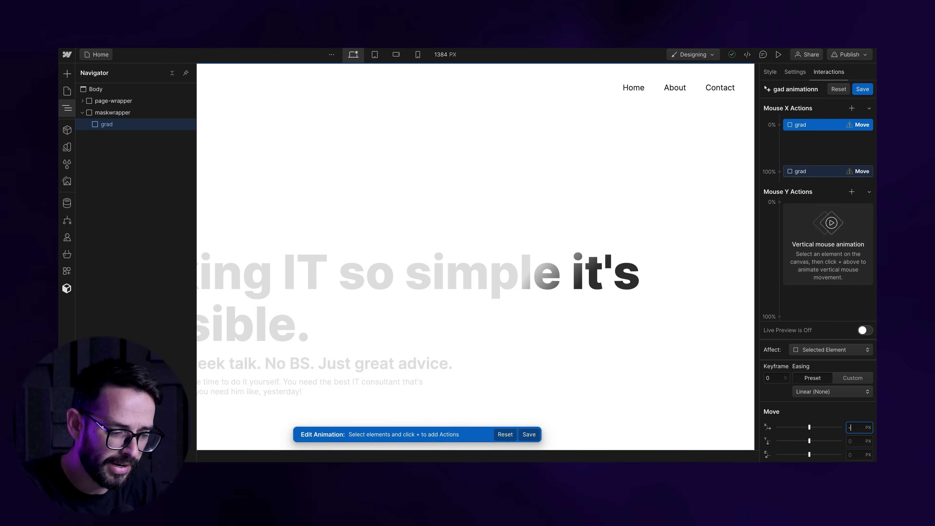
pyautogui.press('Return')
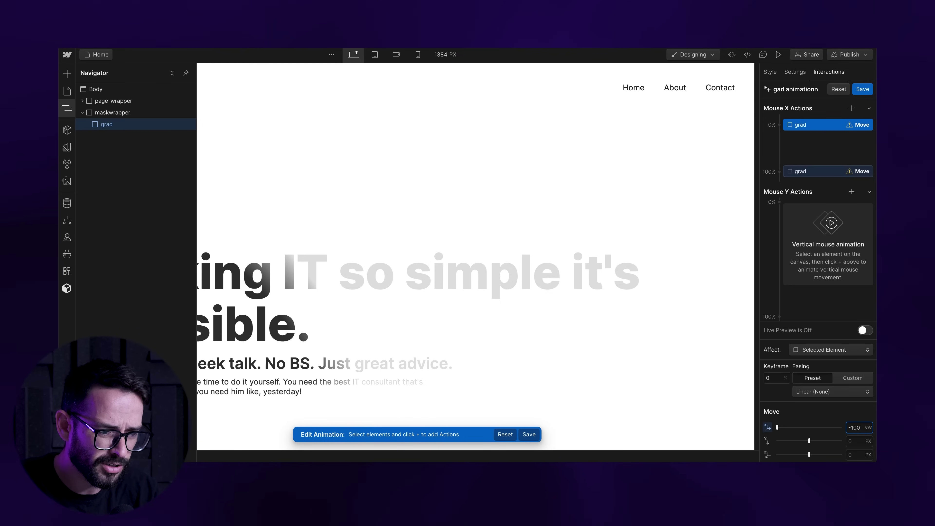
pyautogui.click(68, 112)
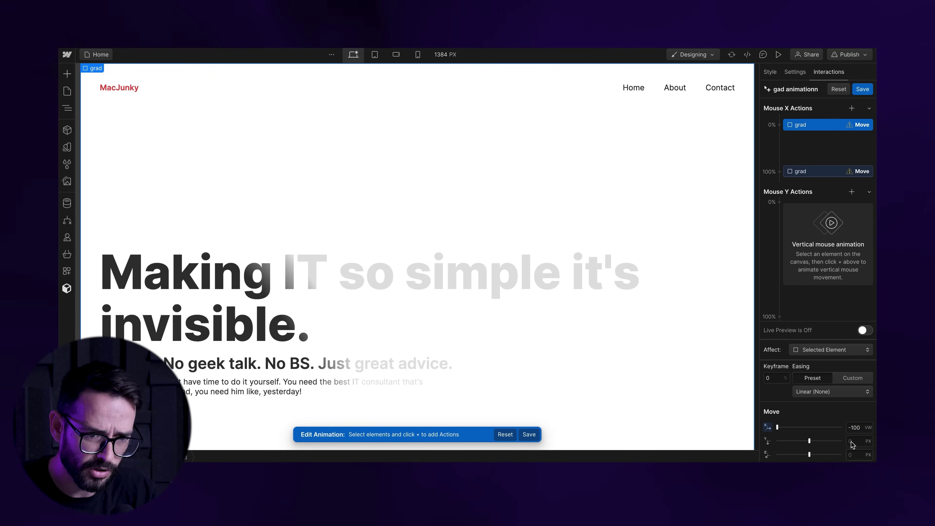
pyautogui.click(816, 175)
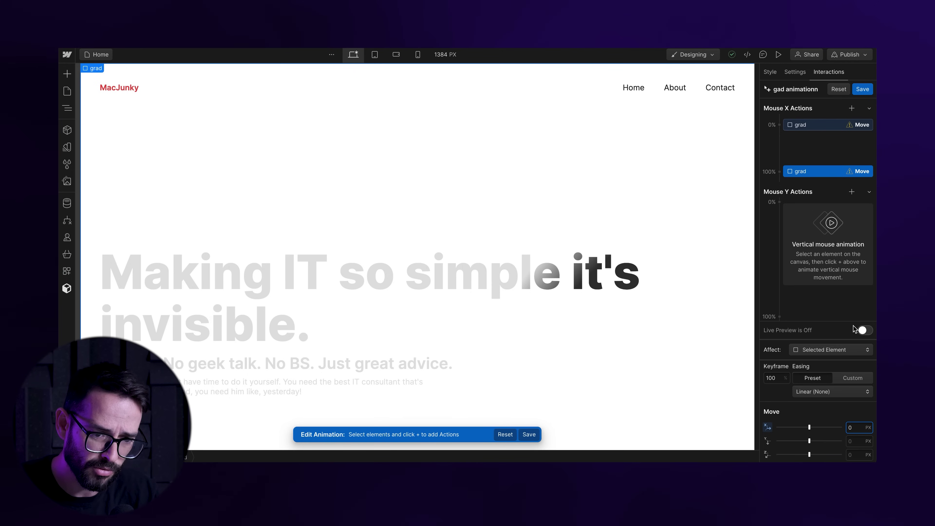
pyautogui.click(864, 329)
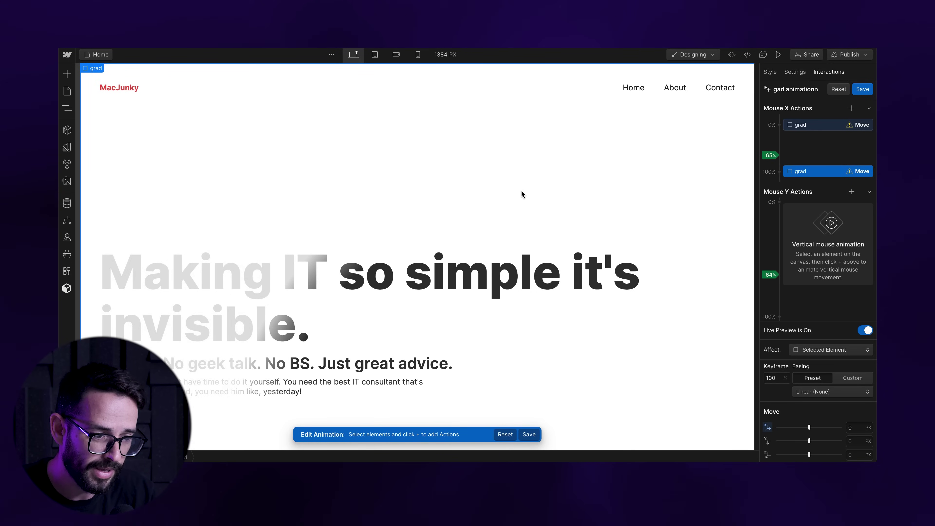
# Step: Add a Mouse Y Move taking grad from -100vh at 0% to 0 at 100%, with Live Preview on
pyautogui.click(865, 329)
pyautogui.click(67, 108)
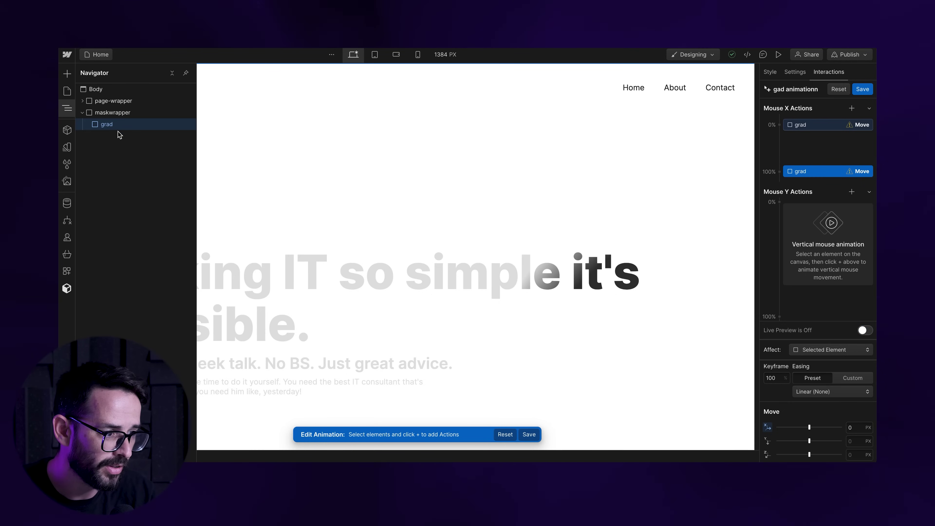
pyautogui.click(853, 195)
pyautogui.click(816, 155)
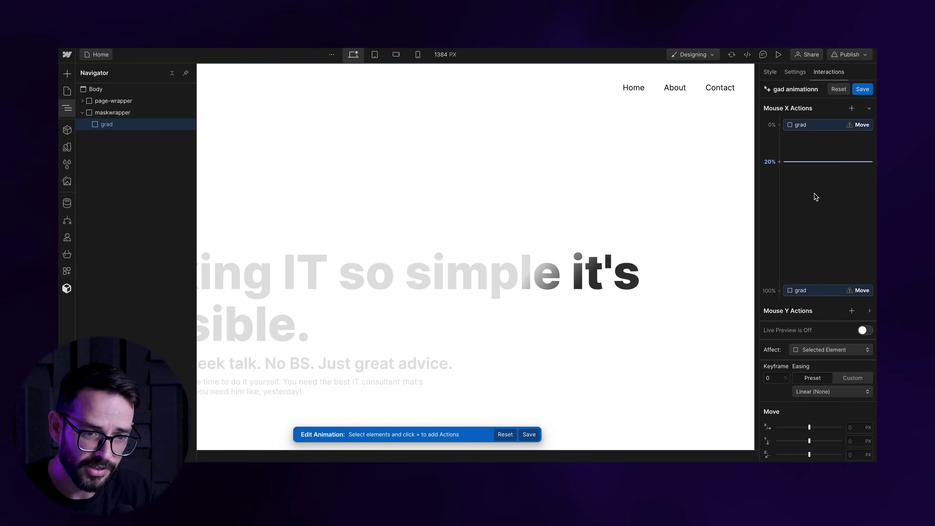
pyautogui.click(785, 132)
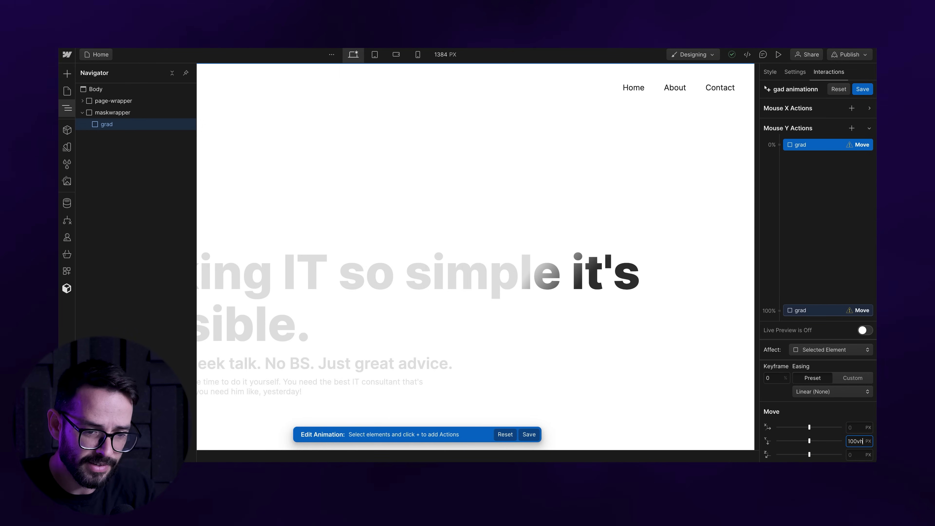
pyautogui.press('Return')
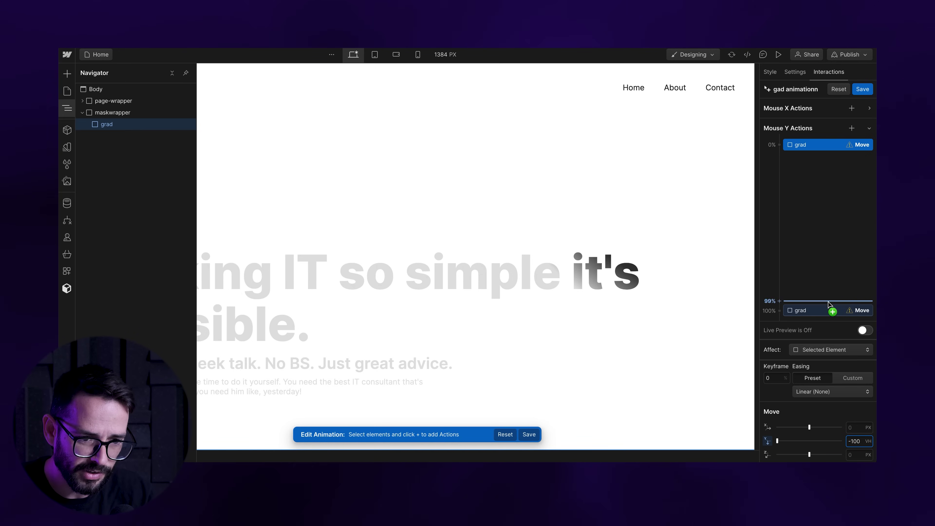
pyautogui.click(829, 313)
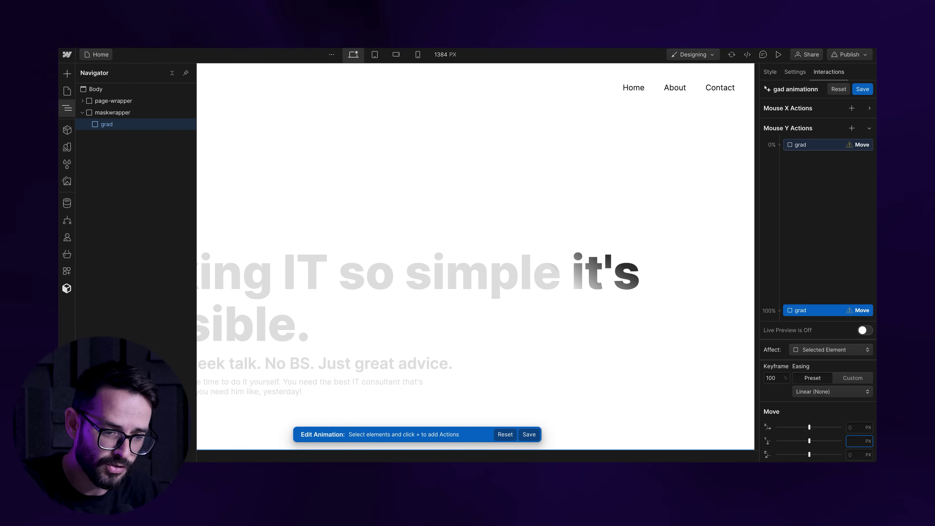
pyautogui.write('0')
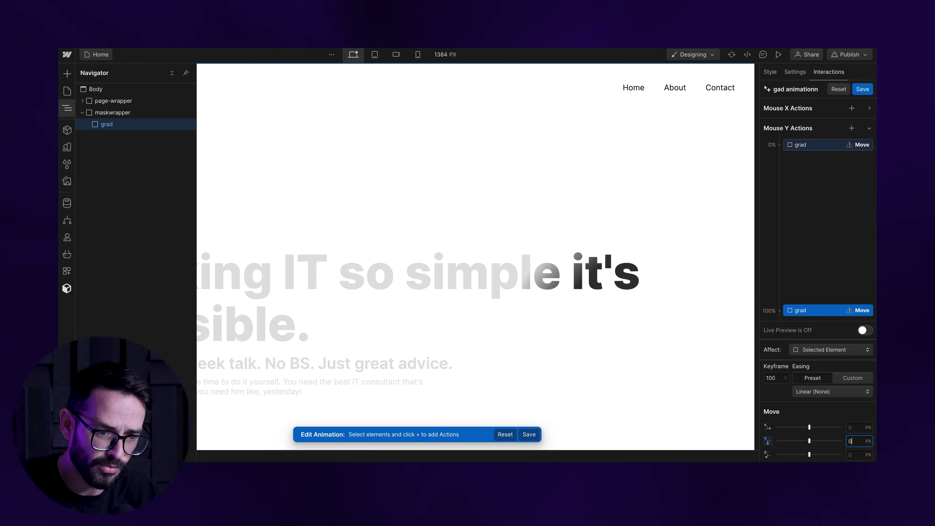
pyautogui.click(871, 330)
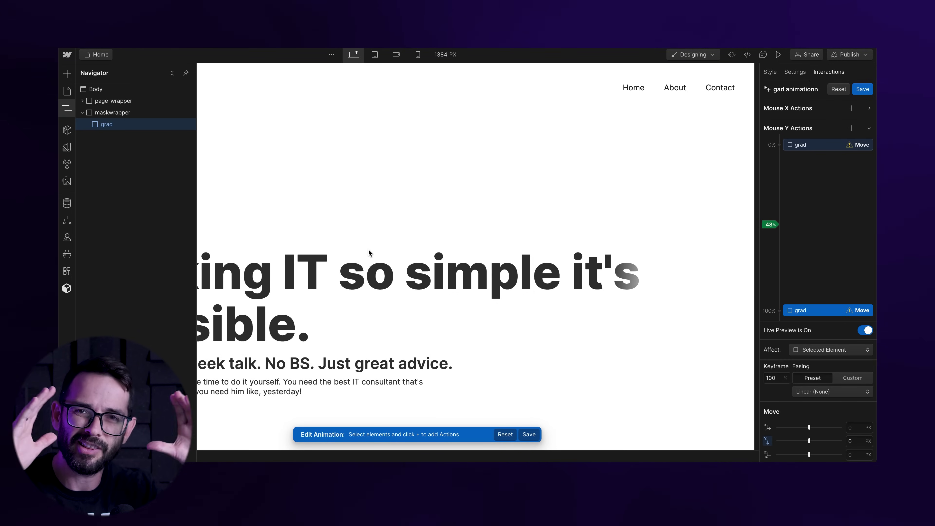
# Step: Save gad animationn, drag grad's gradient stop to about 15%, and preview the page
pyautogui.click(865, 90)
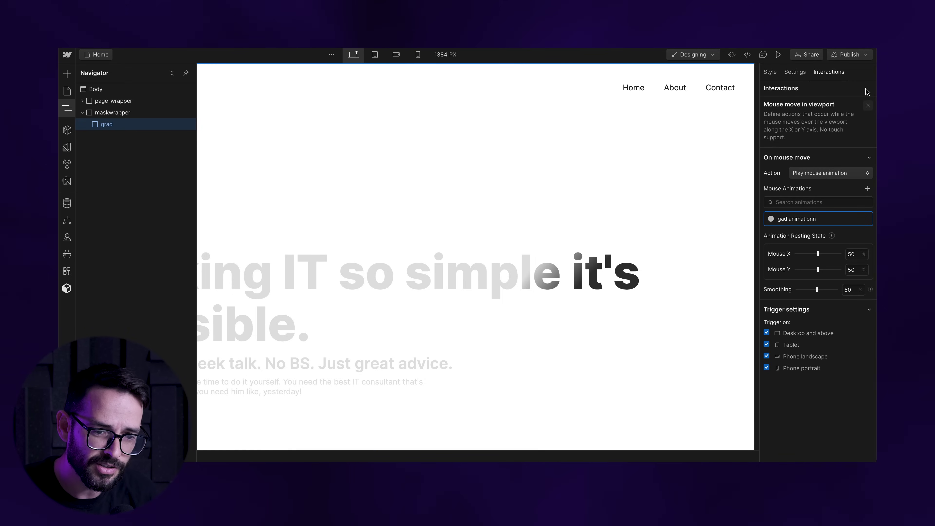
pyautogui.click(769, 72)
pyautogui.scroll(-5, 797, 369)
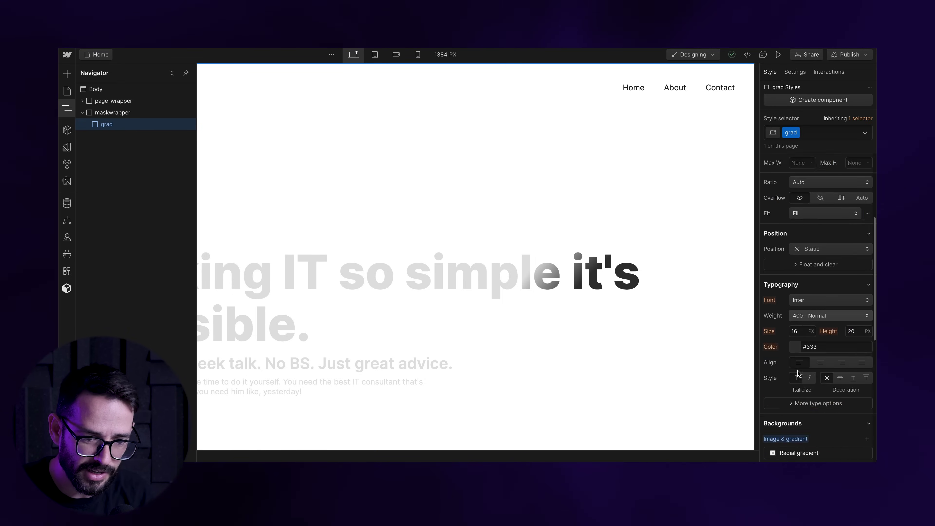
pyautogui.scroll(-5, 797, 373)
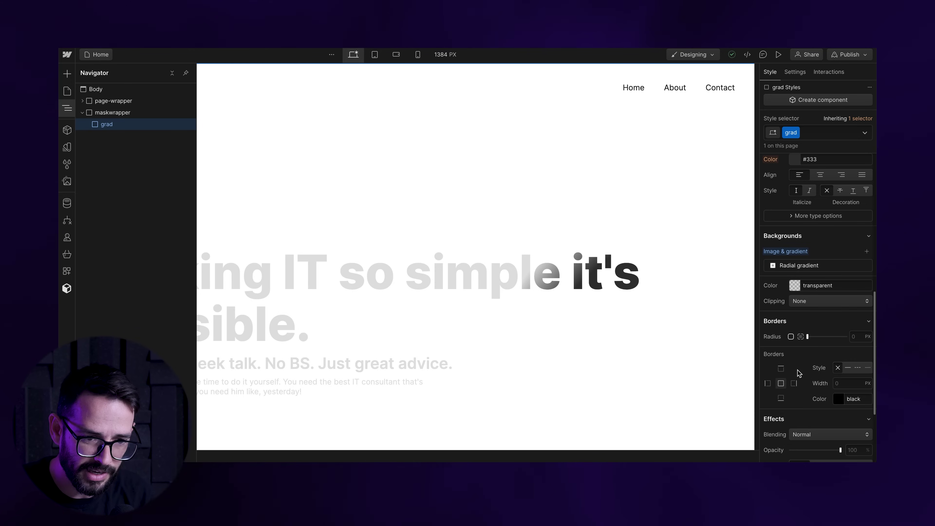
pyautogui.click(804, 267)
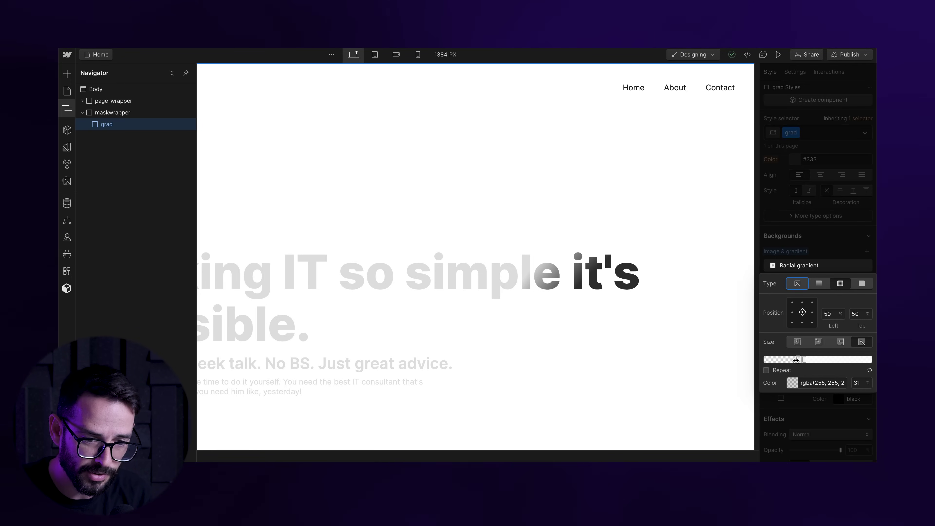
pyautogui.moveTo(796, 360); pyautogui.dragTo(787, 362)
pyautogui.click(821, 225)
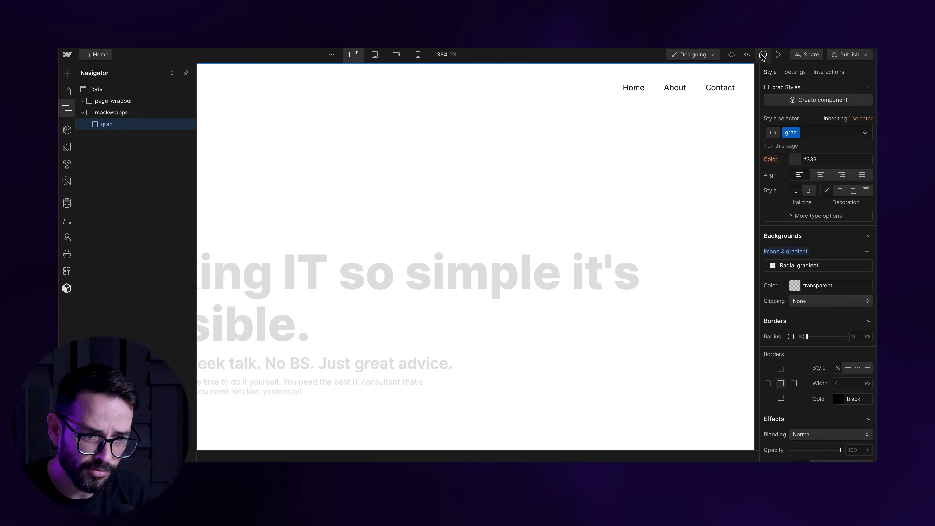
pyautogui.click(778, 54)
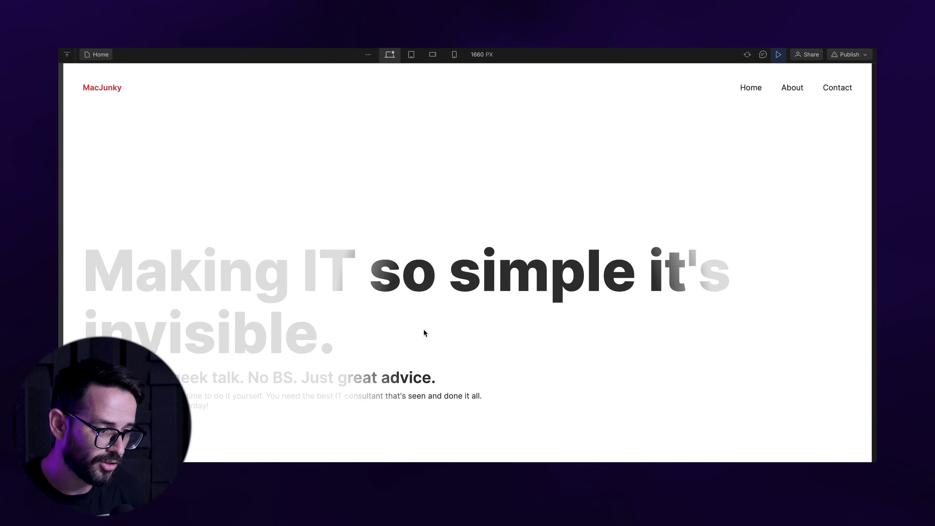
# Step: Exit preview and set maskwrapper's Display to None so the full headline shows unfaded
pyautogui.click(778, 55)
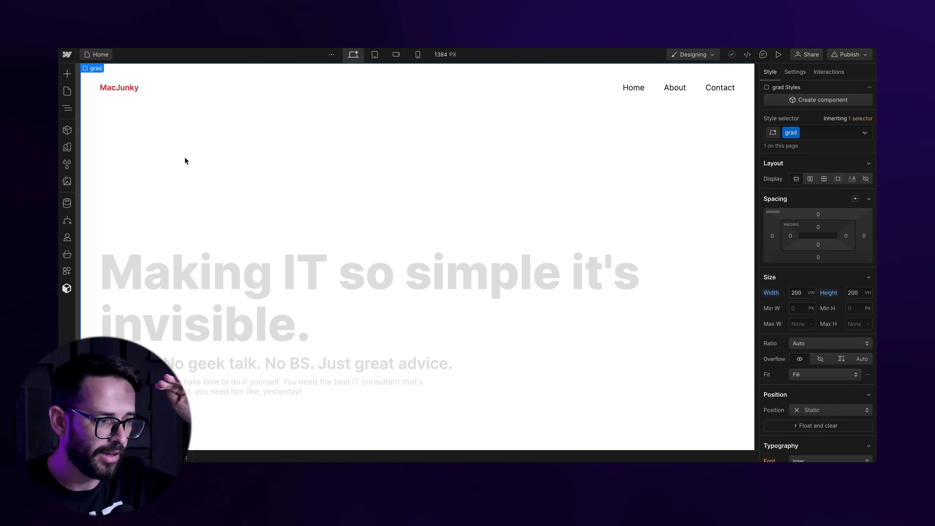
pyautogui.click(67, 107)
pyautogui.click(82, 112)
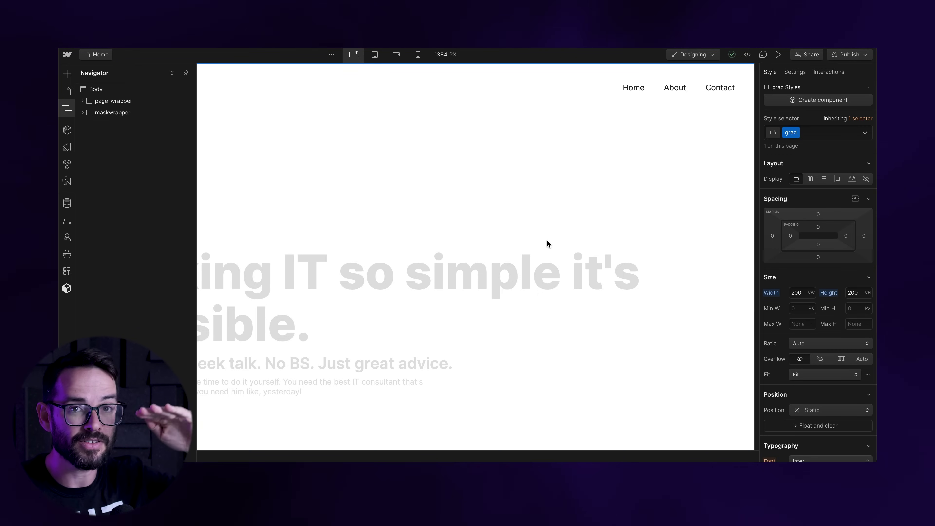
pyautogui.click(82, 101)
pyautogui.click(88, 124)
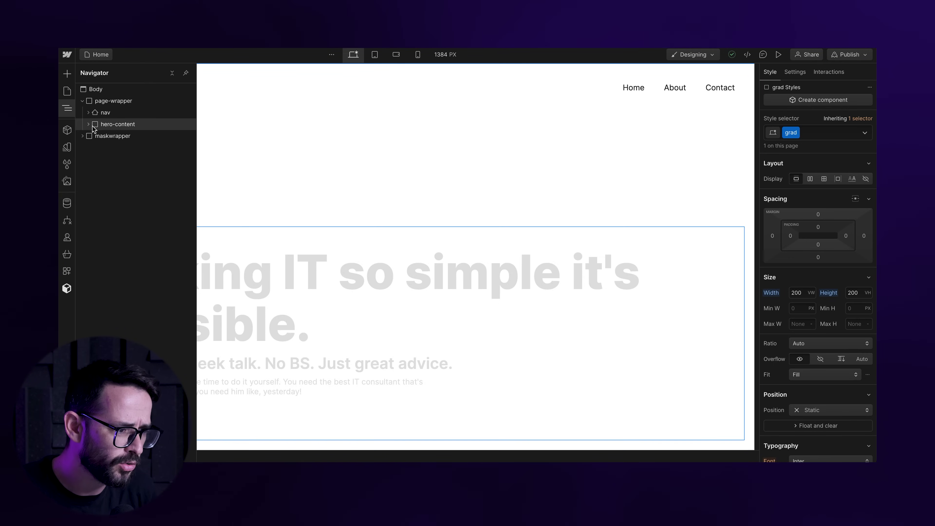
pyautogui.click(88, 124)
pyautogui.click(83, 100)
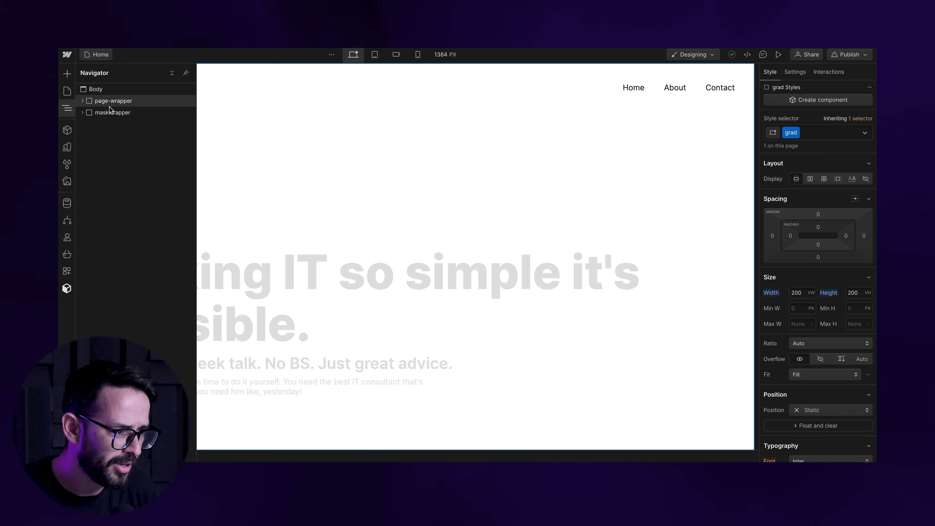
pyautogui.click(112, 112)
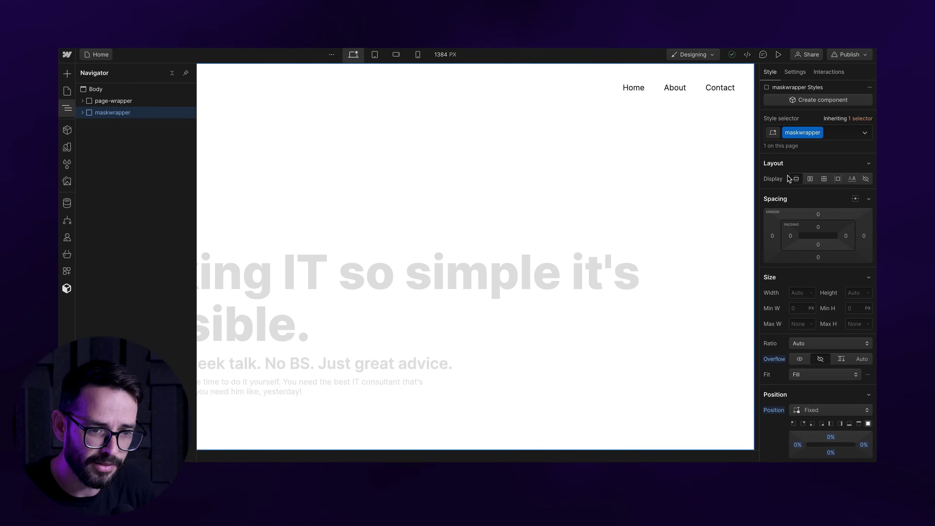
pyautogui.click(865, 179)
pyautogui.click(212, 267)
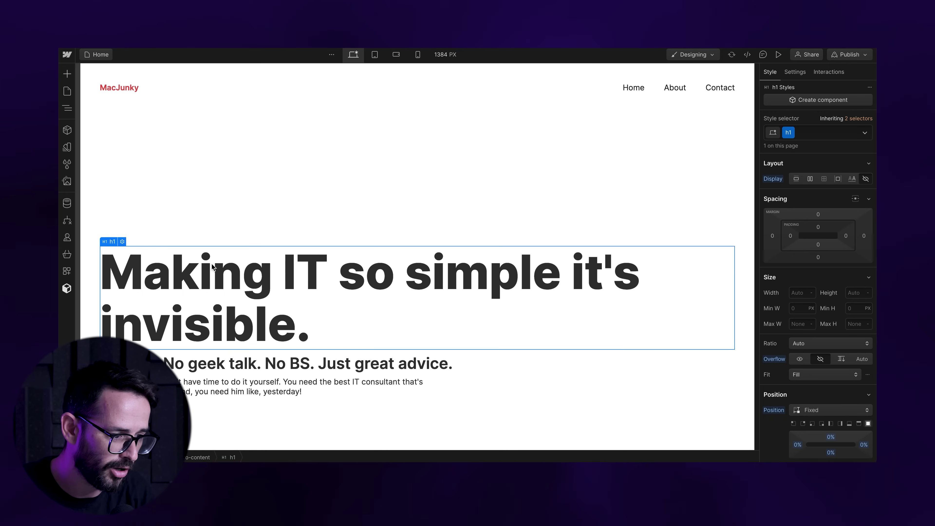
# Step: Wrap 'Making IT' in a span with new class bring-to-sop, Position Relative, z-index 15
pyautogui.doubleClick(197, 284)
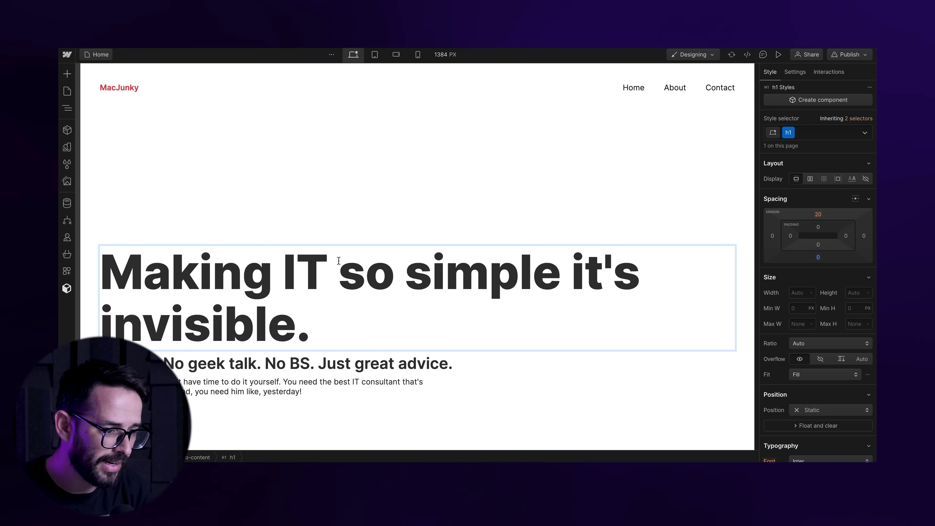
pyautogui.moveTo(327, 261); pyautogui.dragTo(101, 271)
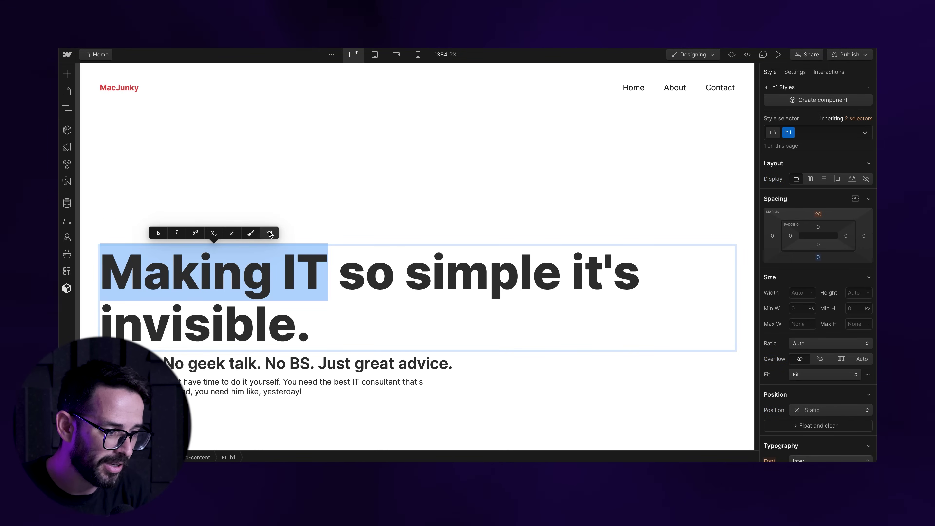
pyautogui.click(251, 234)
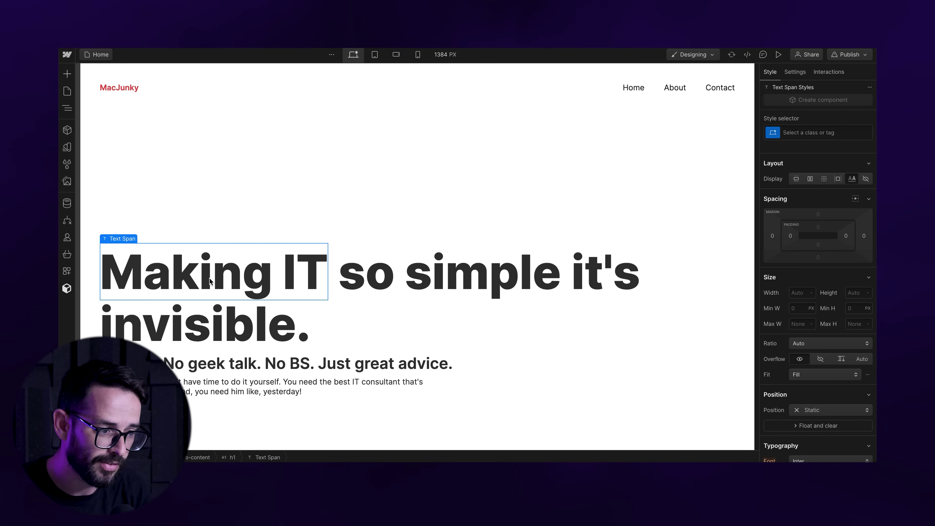
pyautogui.click(817, 131)
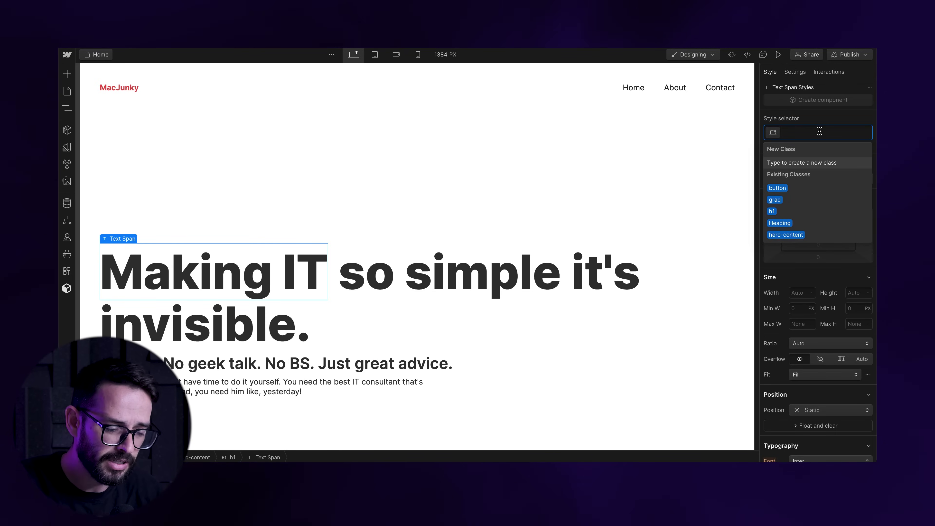
pyautogui.write('brint')
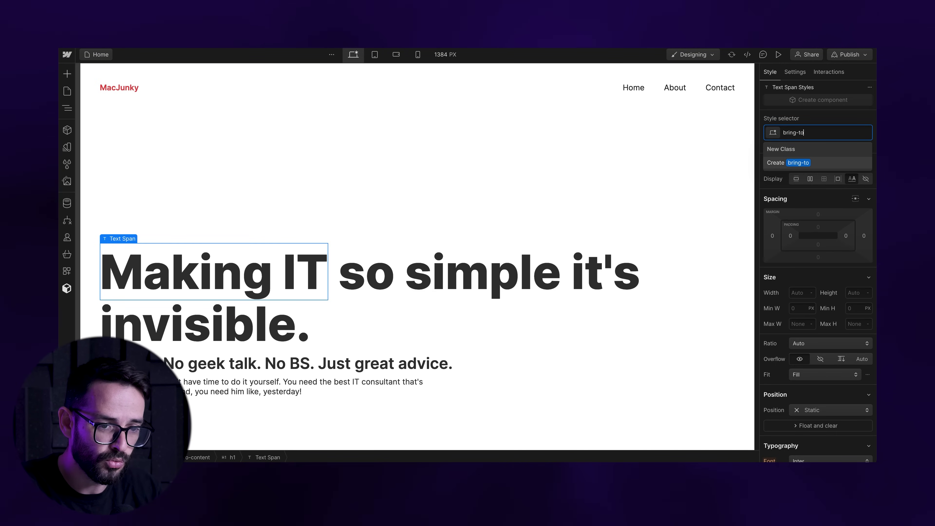
pyautogui.press('Return')
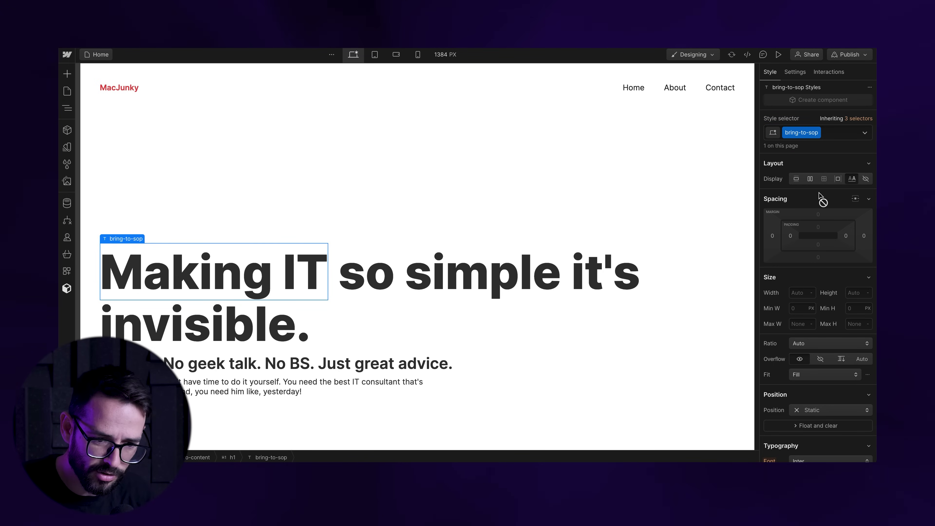
pyautogui.scroll(-1, 818, 268)
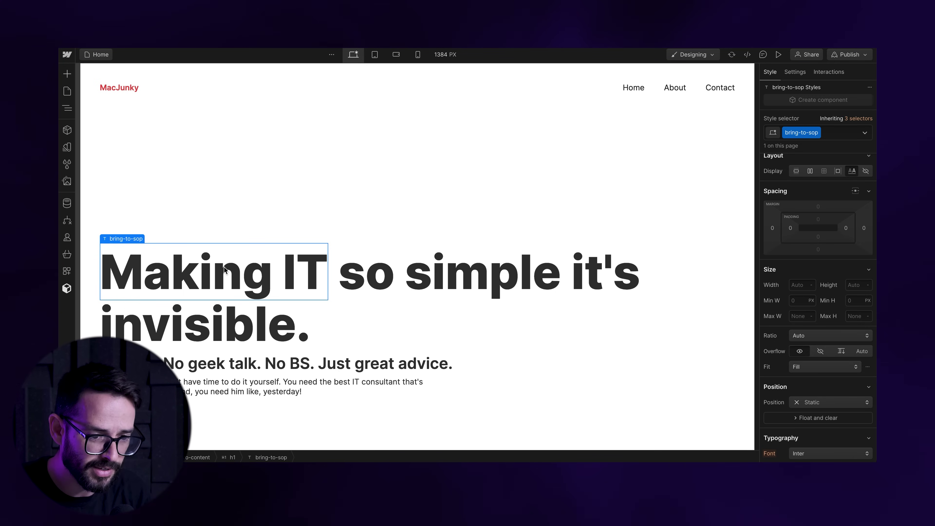
pyautogui.click(815, 404)
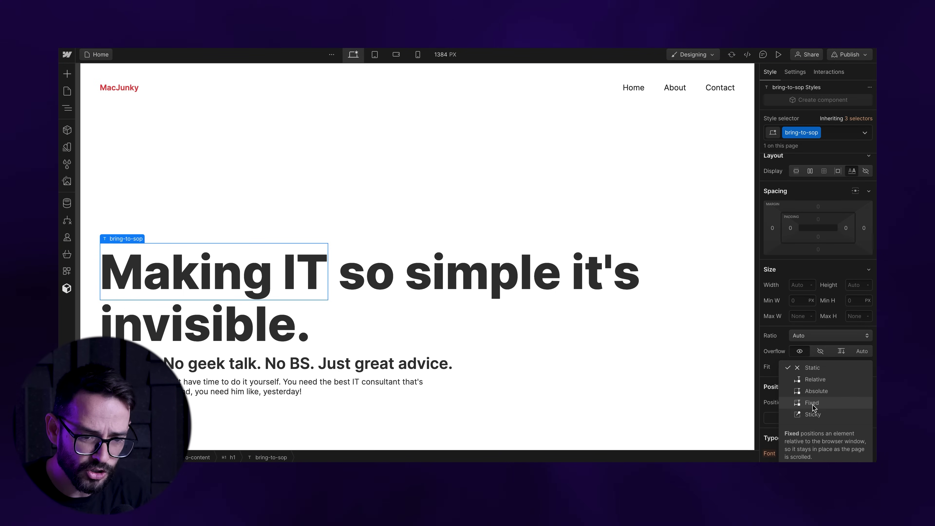
pyautogui.click(815, 380)
pyautogui.scroll(-5, 847, 377)
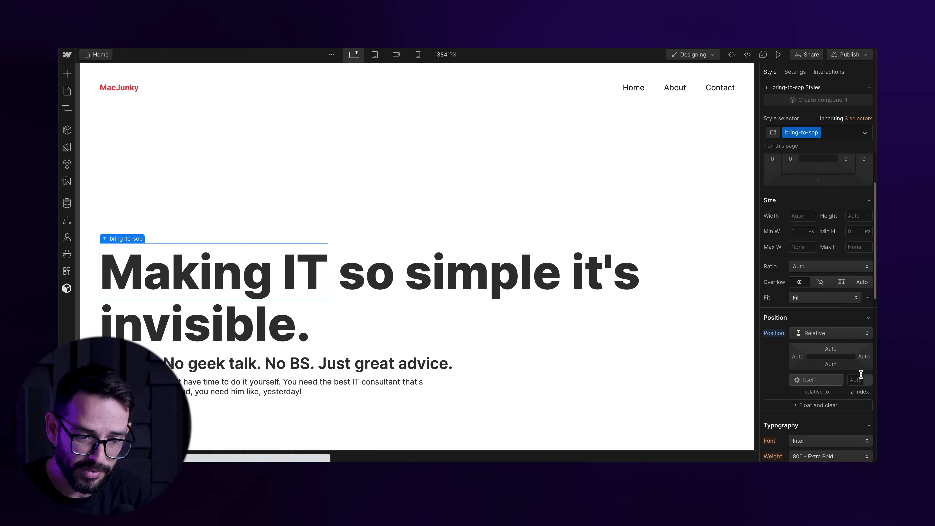
pyautogui.click(857, 382)
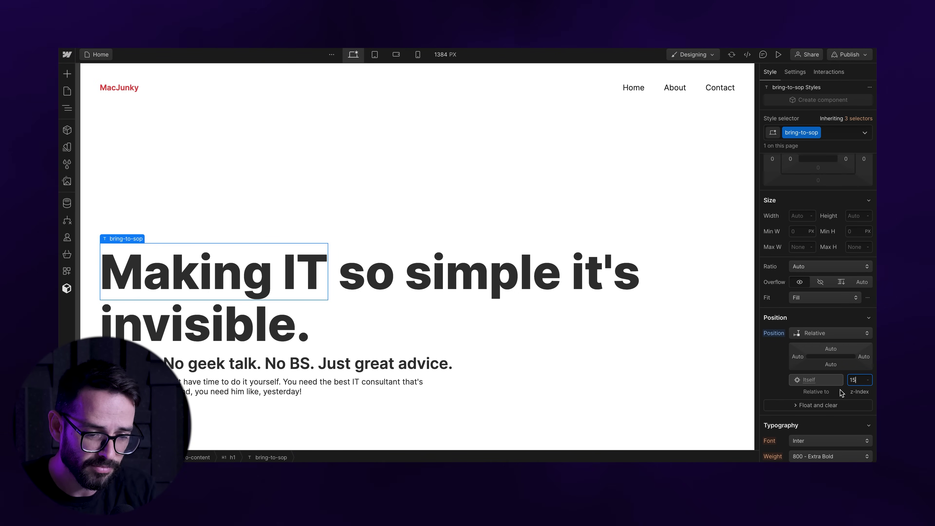
pyautogui.write('15')
pyautogui.press('Return')
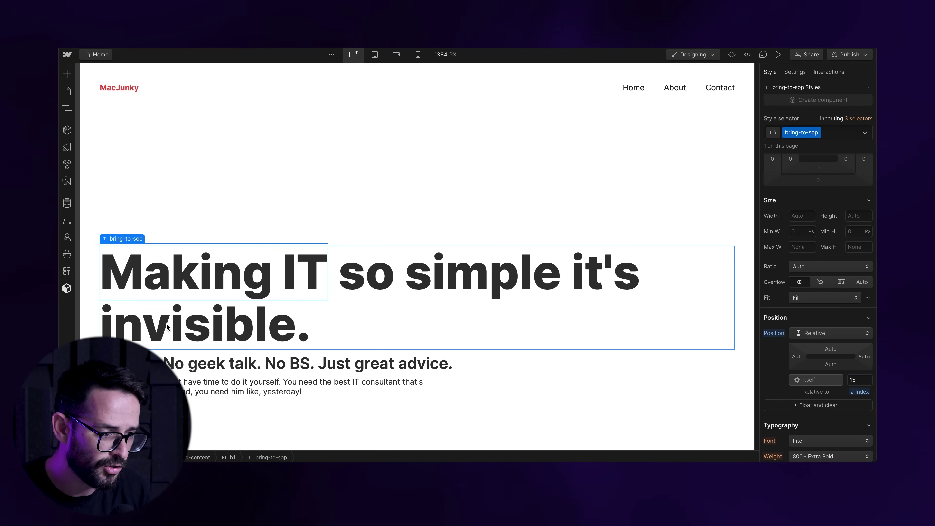
# Step: Wrap 'invisible.' in a span and apply the bring-to-sop class to it
pyautogui.doubleClick(166, 327)
pyautogui.moveTo(311, 323); pyautogui.dragTo(101, 324)
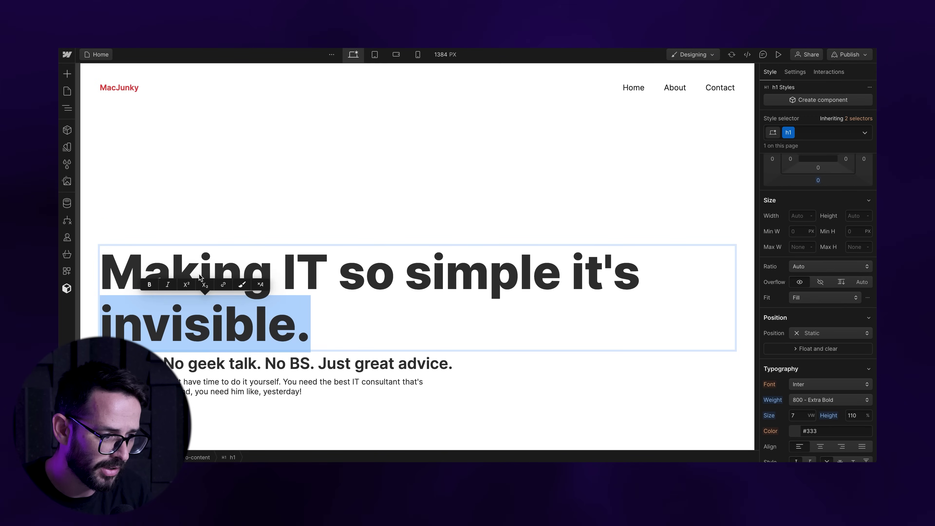
pyautogui.click(245, 285)
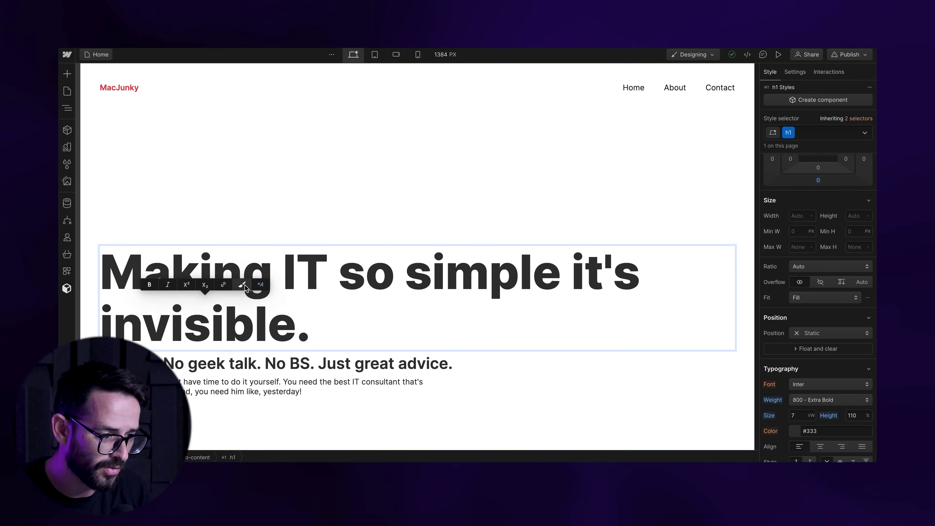
pyautogui.click(823, 133)
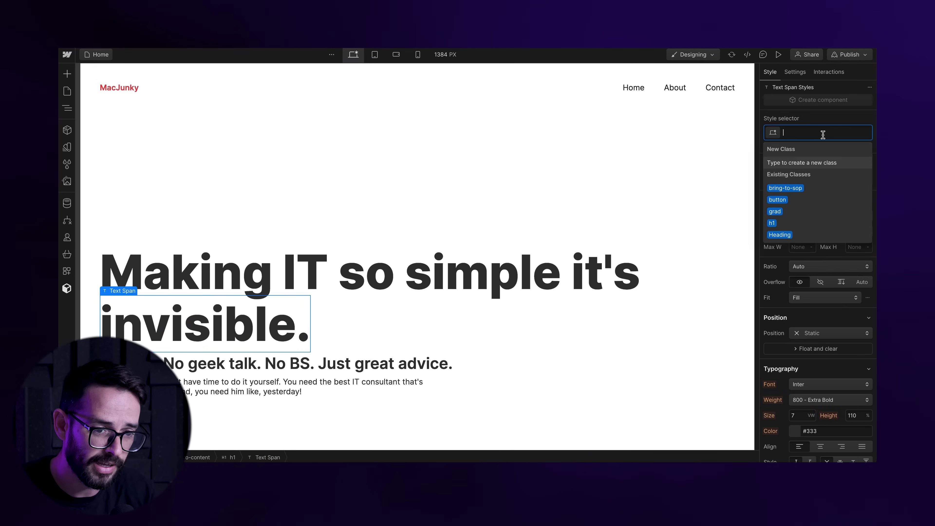
pyautogui.click(802, 188)
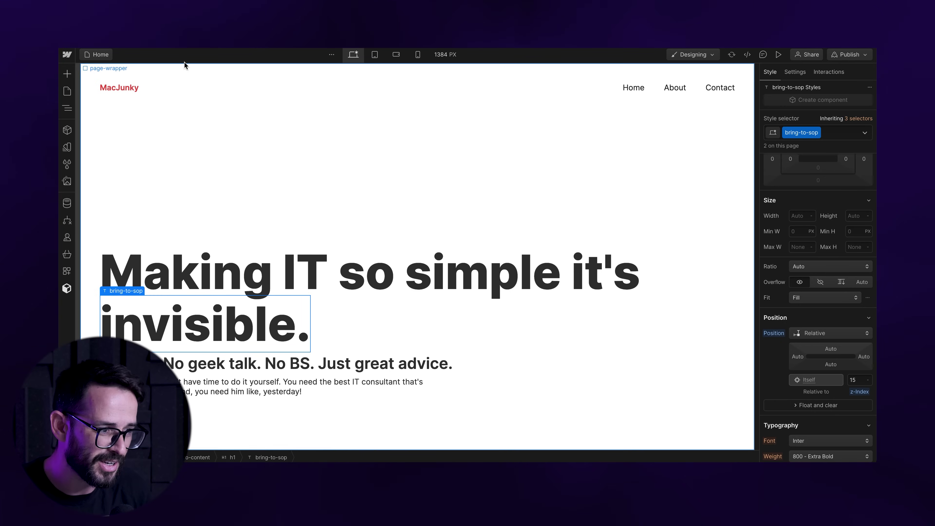
# Step: Set maskwrapper's Display back to Block and preview the masked headline
pyautogui.click(67, 108)
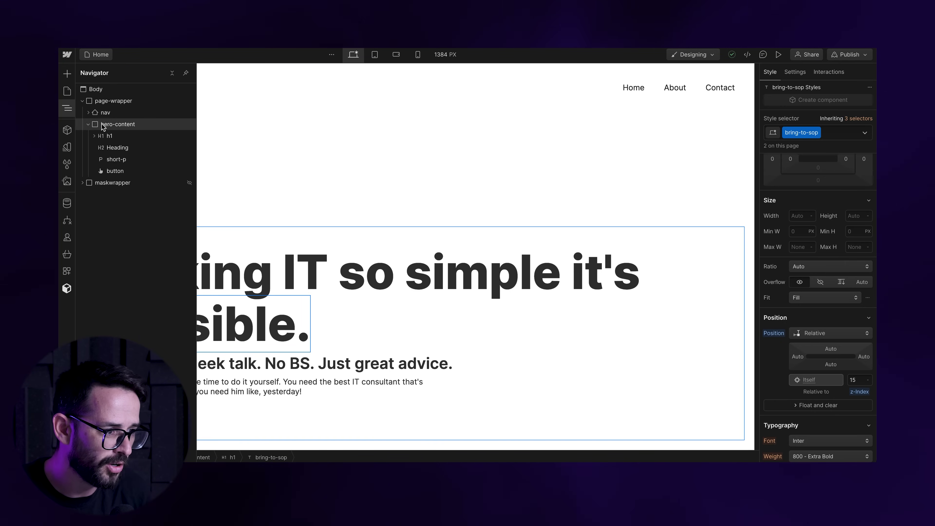
pyautogui.click(88, 124)
pyautogui.click(122, 136)
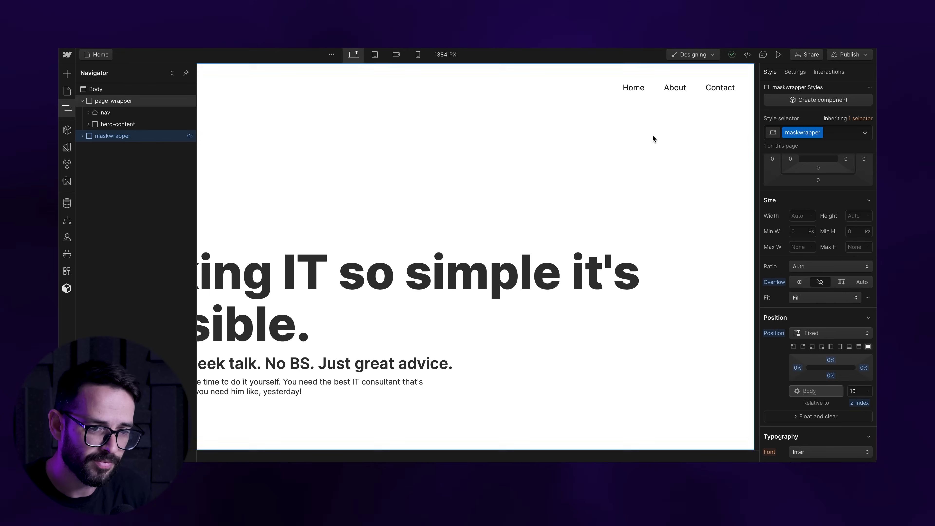
pyautogui.scroll(2, 854, 195)
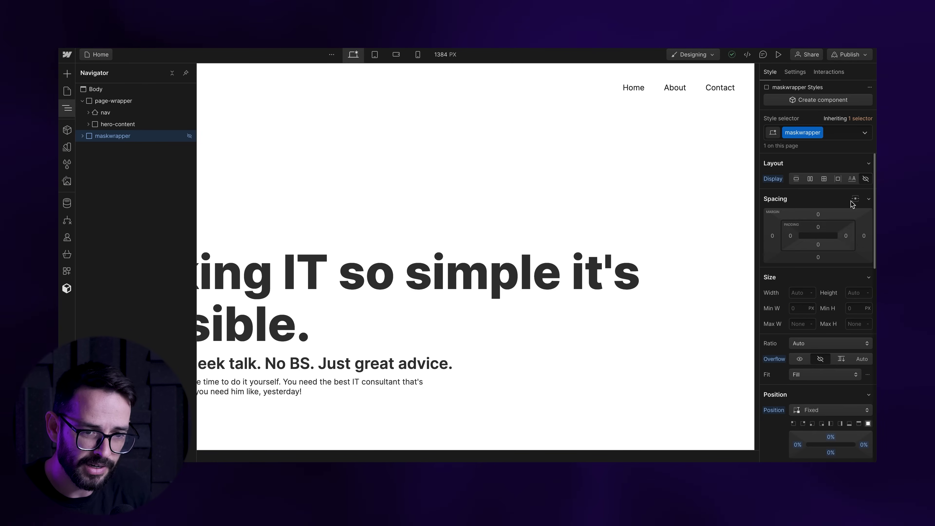
pyautogui.click(796, 180)
pyautogui.click(779, 55)
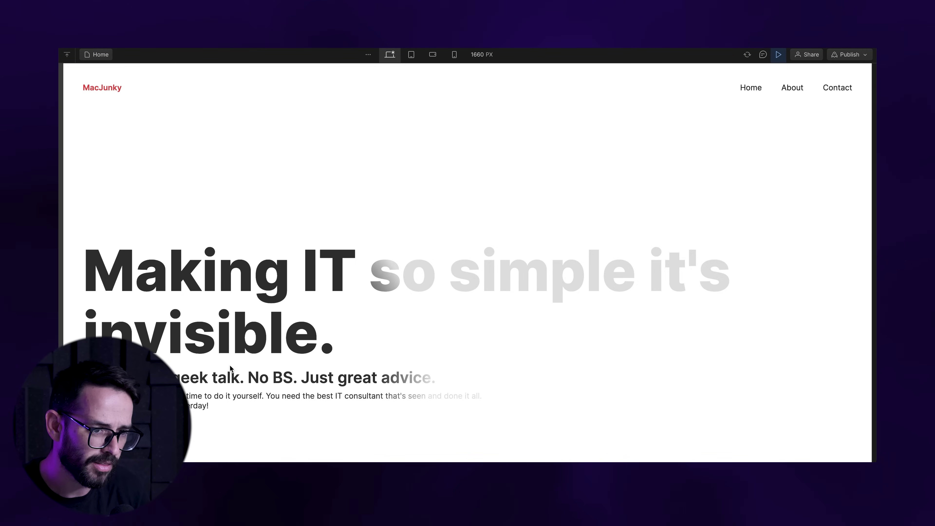
# Step: Exit preview, nudge grad's first gradient stop to shrink the spotlight, and preview again
pyautogui.click(778, 54)
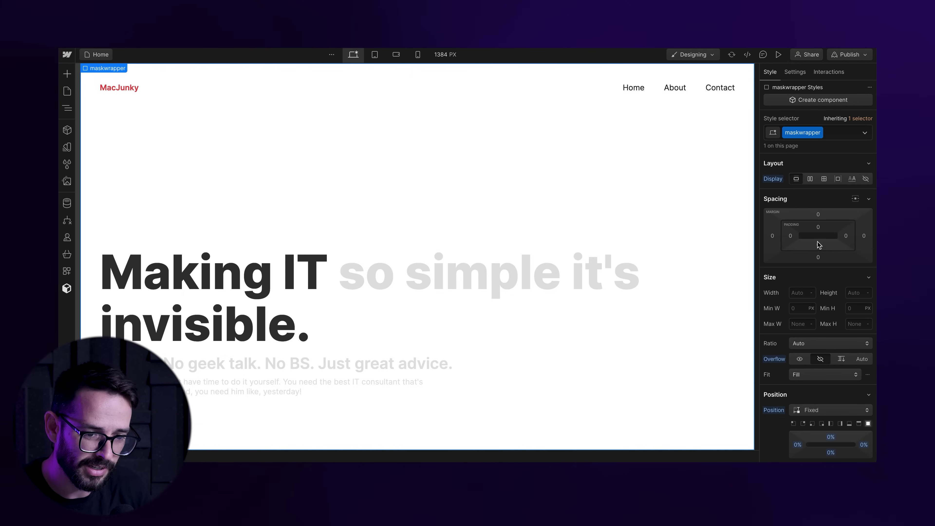
pyautogui.scroll(8, 806, 240)
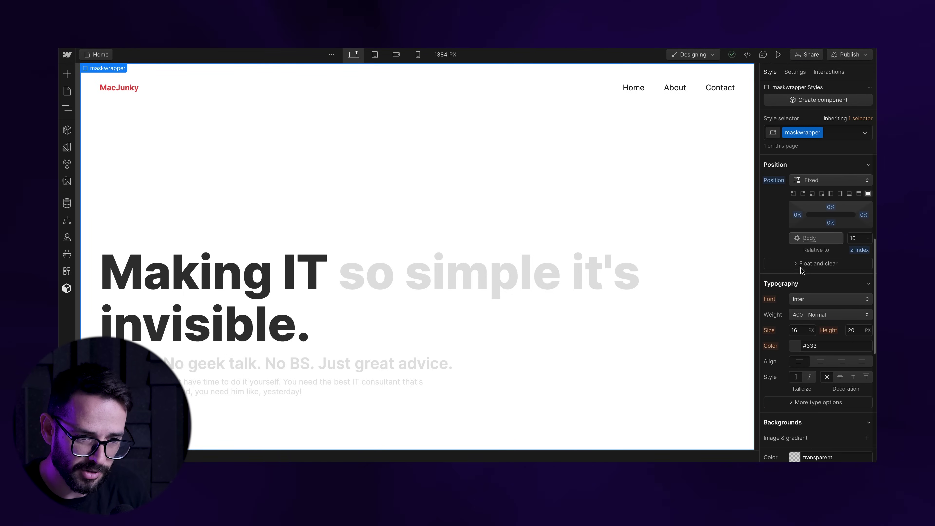
pyautogui.click(67, 107)
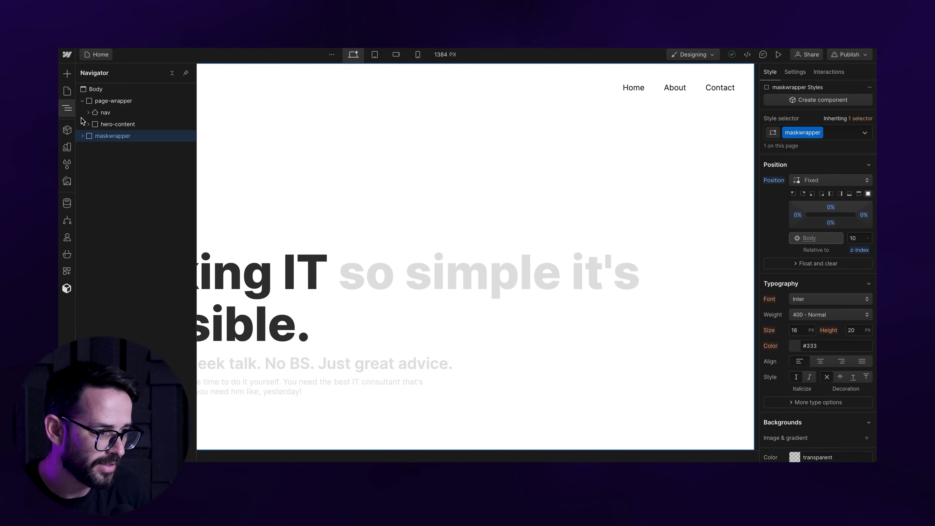
pyautogui.click(104, 148)
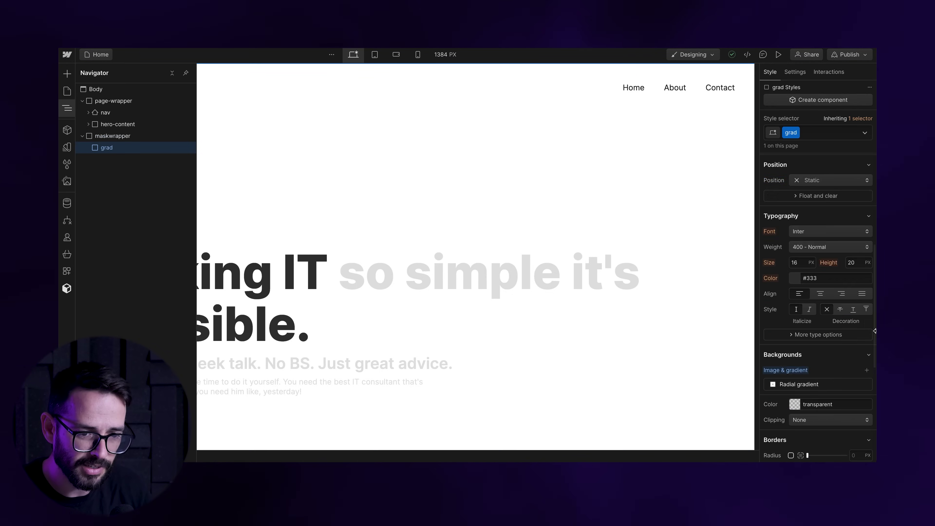
pyautogui.scroll(-1, 812, 376)
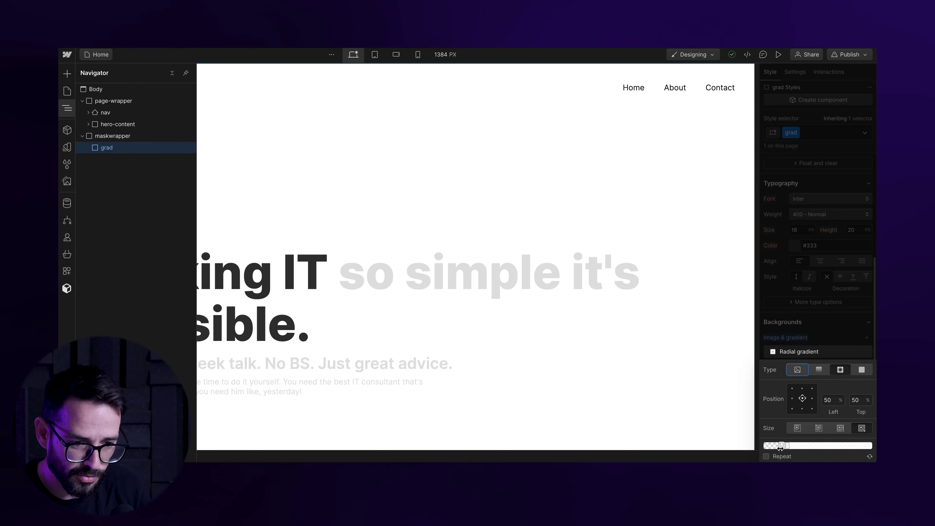
pyautogui.moveTo(780, 446); pyautogui.dragTo(783, 446)
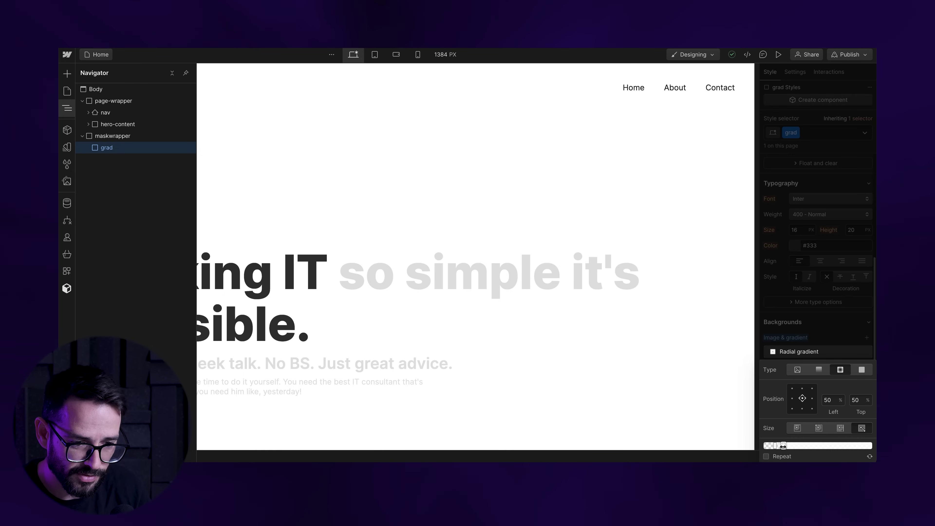
pyautogui.click(803, 311)
pyautogui.click(778, 54)
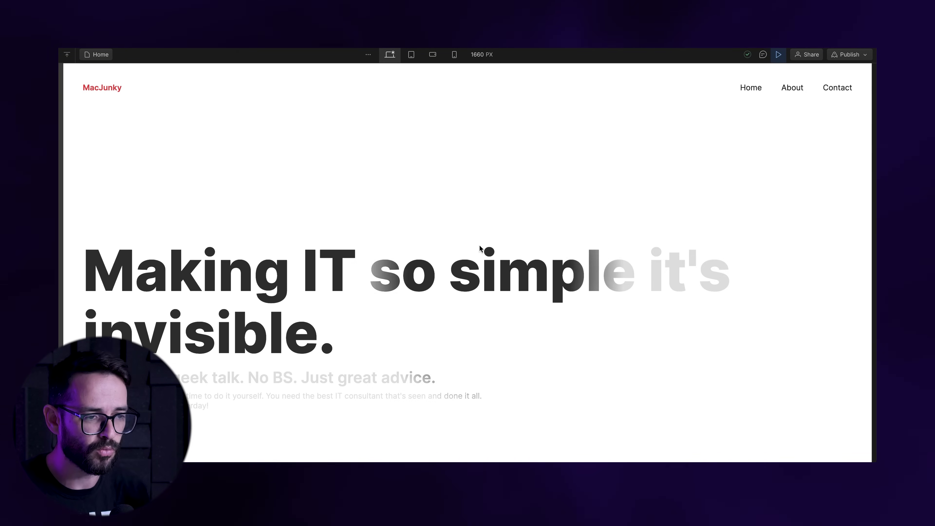
# Step: Leave preview and inspect the fixed-position maskwrapper and its grad child in the Navigator
pyautogui.click(778, 54)
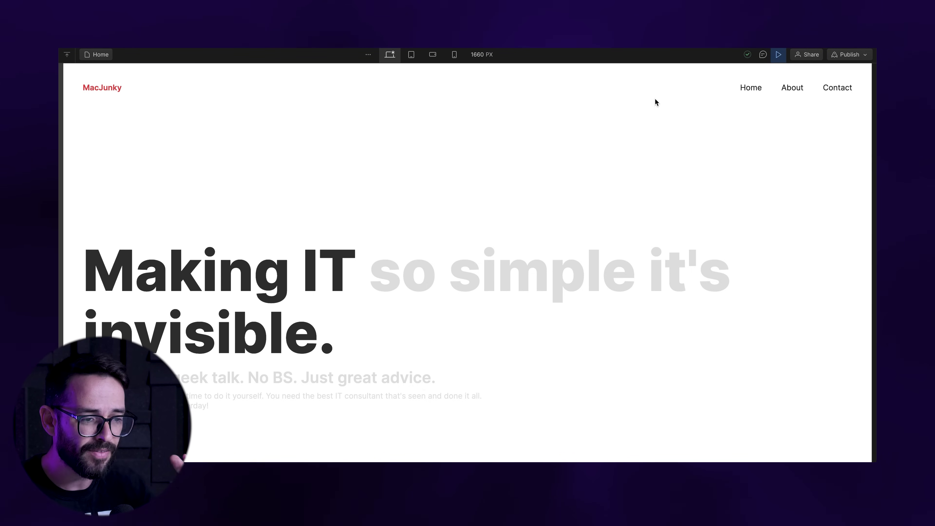
pyautogui.click(67, 108)
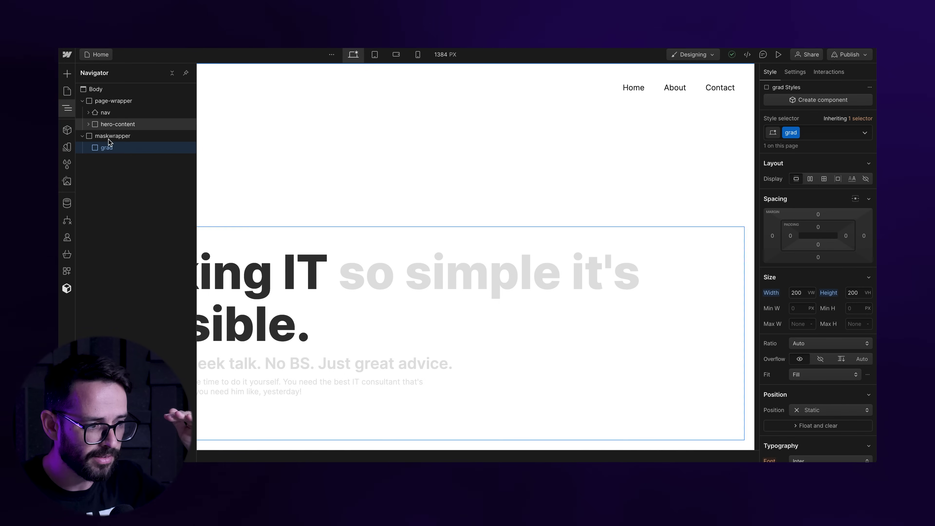
pyautogui.click(114, 136)
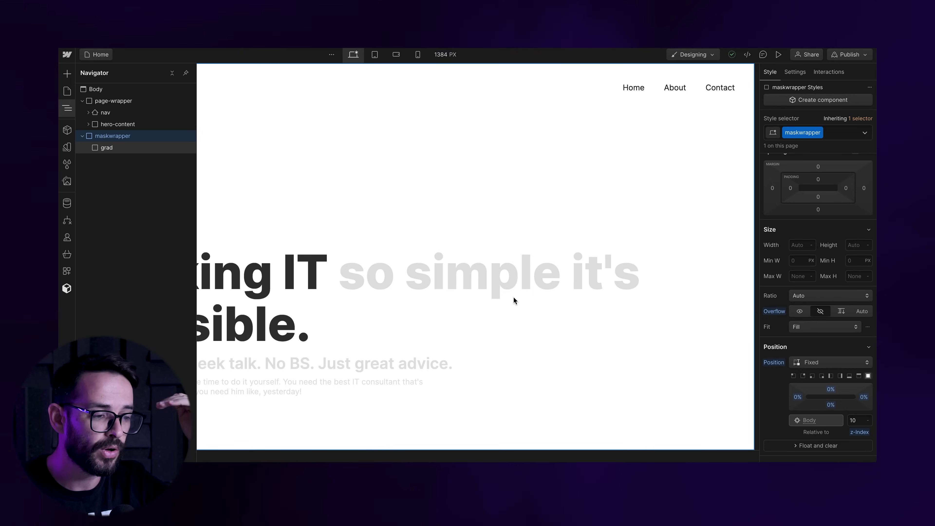
pyautogui.click(413, 311)
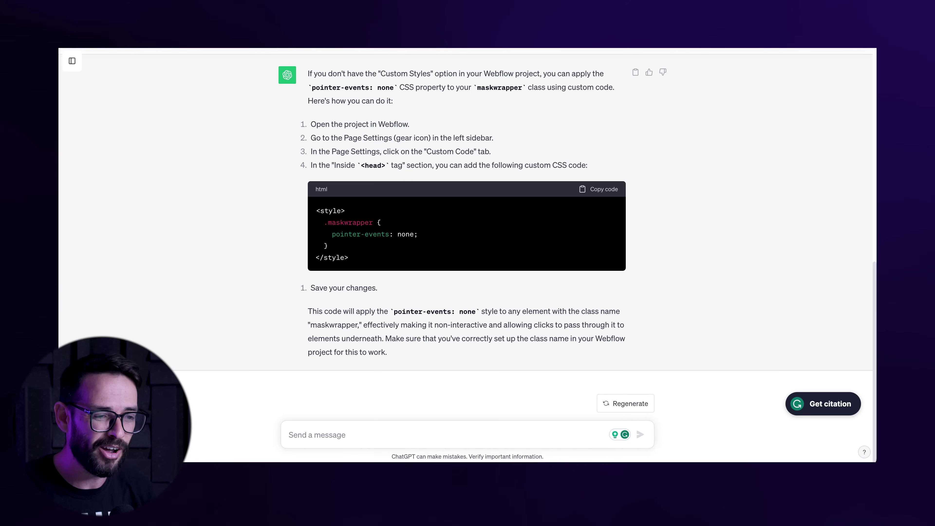
# Step: Reread the original question in ChatGPT and scroll through the answer
pyautogui.scroll(10, 289, 166)
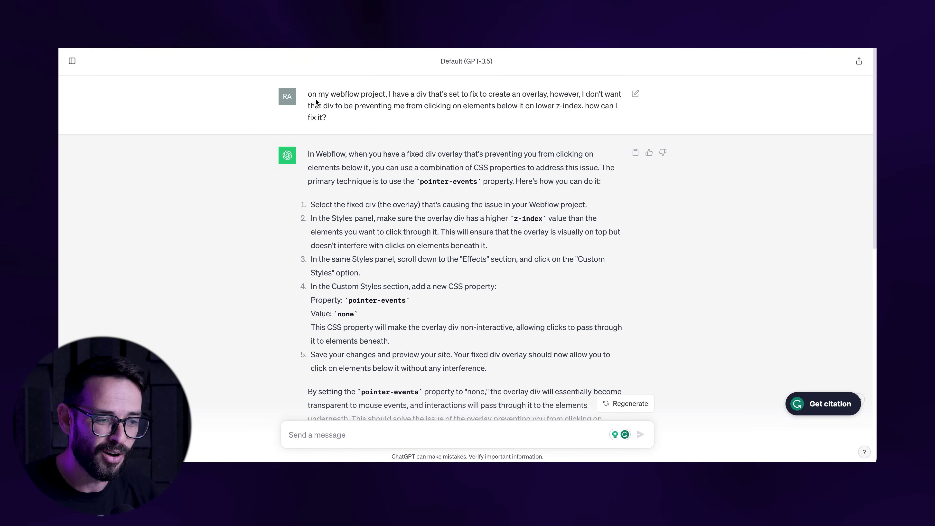
pyautogui.moveTo(307, 94); pyautogui.dragTo(554, 94)
pyautogui.click(553, 94)
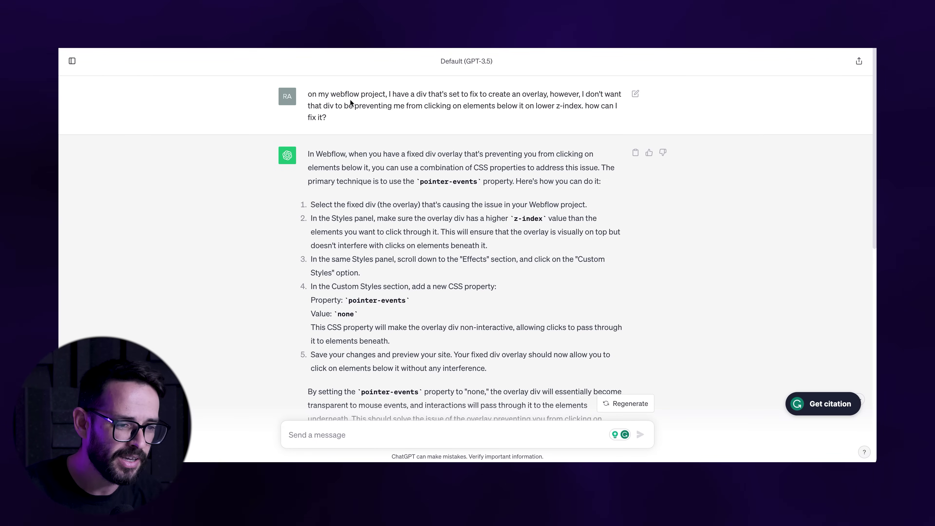
pyautogui.scroll(-5, 350, 103)
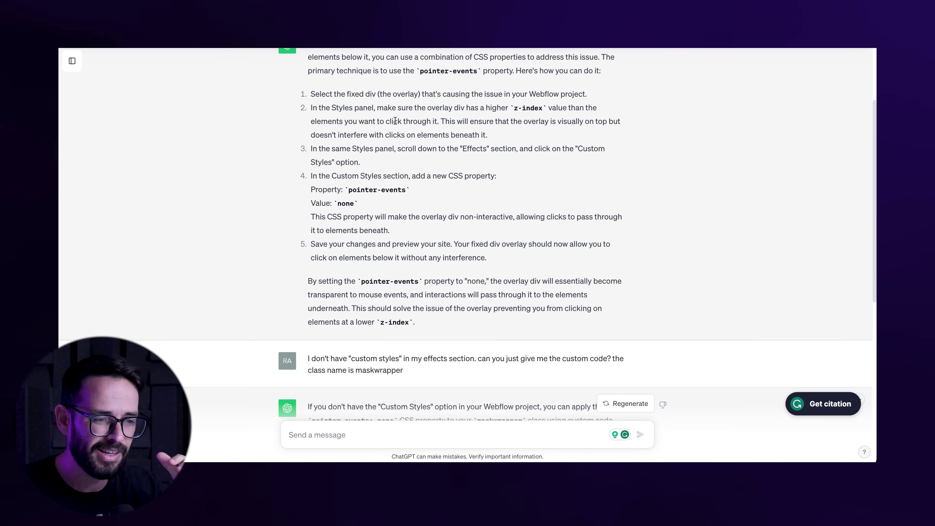
pyautogui.scroll(-2, 399, 135)
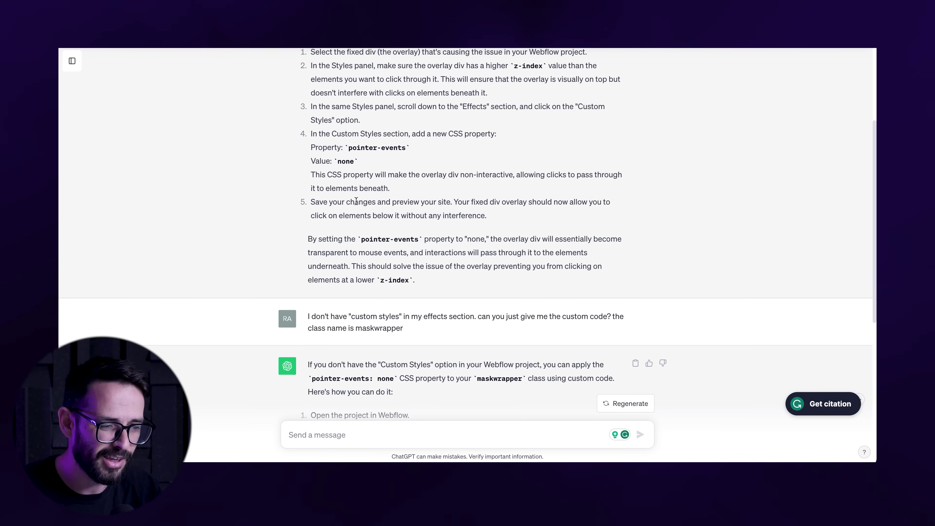
pyautogui.scroll(-2, 356, 202)
pyautogui.scroll(2, 342, 185)
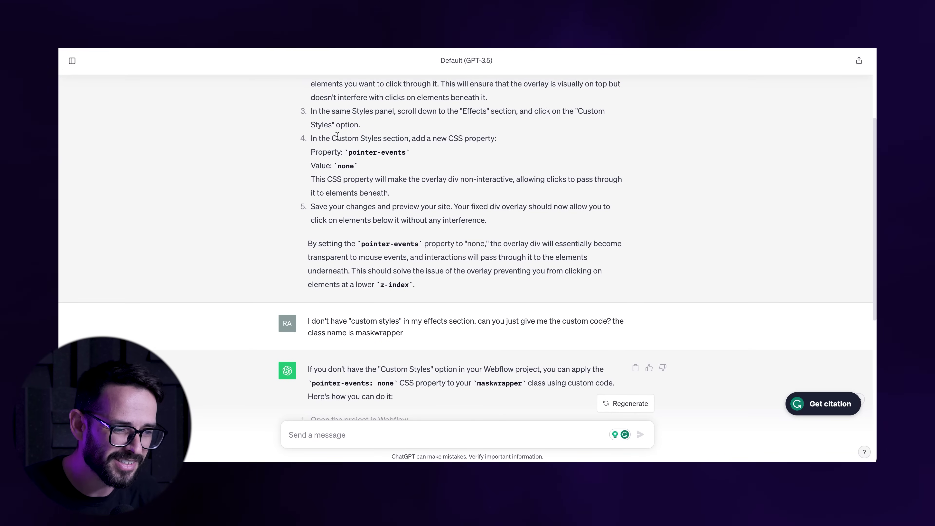
# Step: Review the answer's step about adding a pointer-events CSS property to the overlay
pyautogui.moveTo(329, 138); pyautogui.dragTo(390, 138)
pyautogui.moveTo(496, 138); pyautogui.dragTo(390, 135)
pyautogui.click(390, 136)
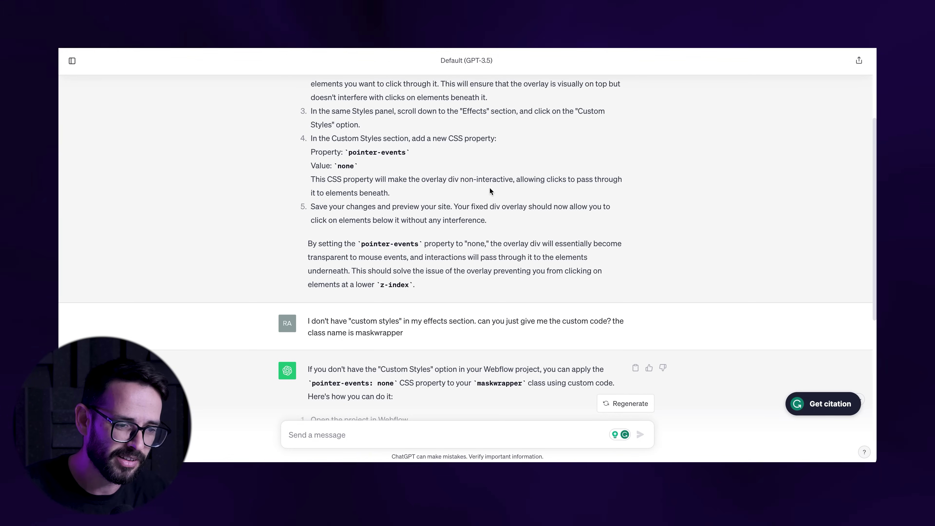
pyautogui.scroll(-8, 483, 190)
pyautogui.scroll(4, 380, 194)
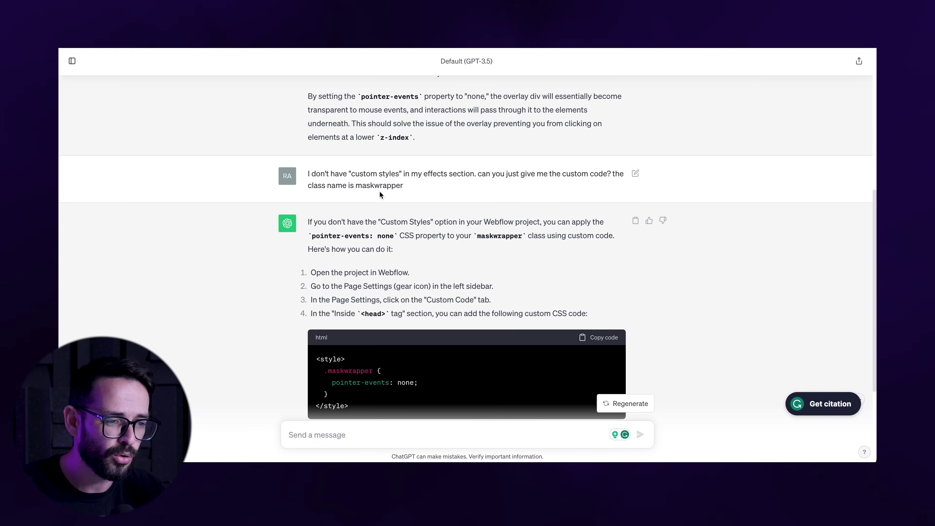
pyautogui.scroll(-1, 383, 188)
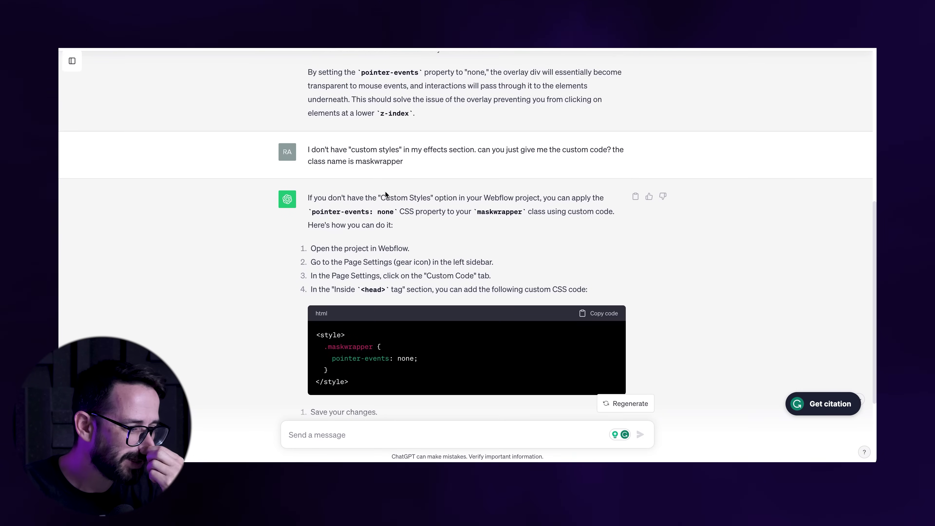
pyautogui.scroll(-2, 374, 210)
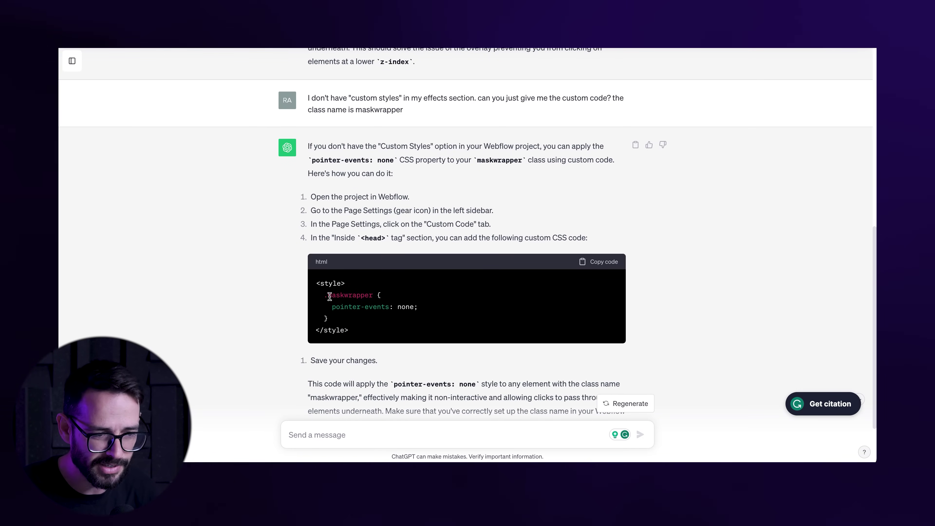
# Step: Copy the .maskwrapper pointer-events: none style block and return to Webflow's element tree
pyautogui.moveTo(323, 296); pyautogui.dragTo(411, 296)
pyautogui.click(348, 295)
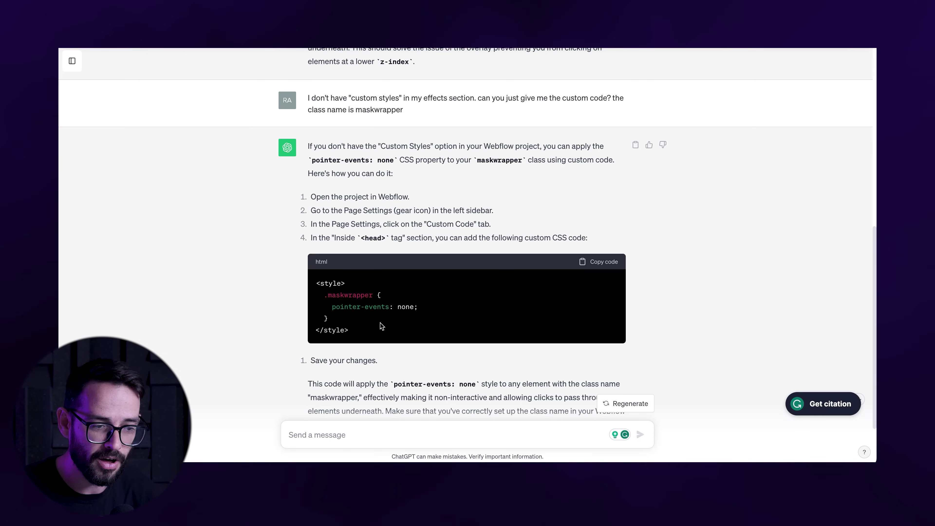
pyautogui.moveTo(349, 330); pyautogui.dragTo(320, 290)
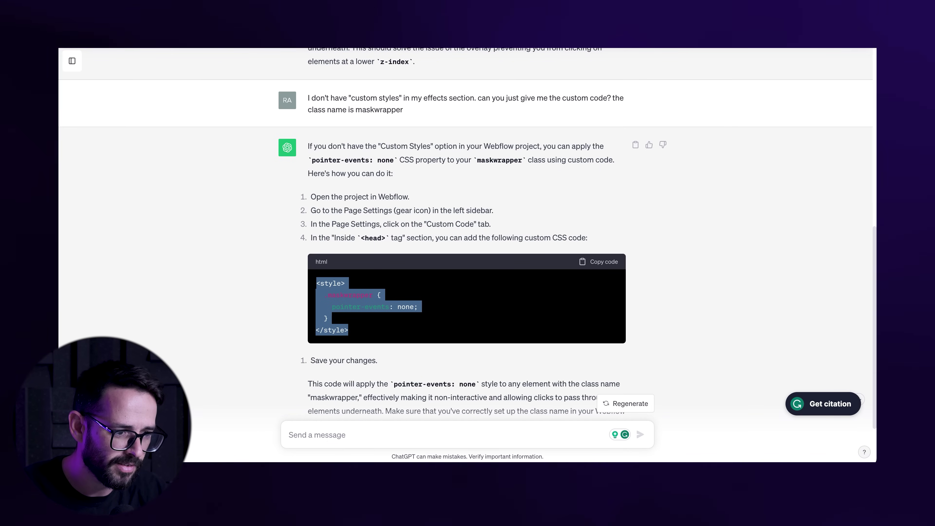
pyautogui.press('super+Tab')
pyautogui.click(67, 109)
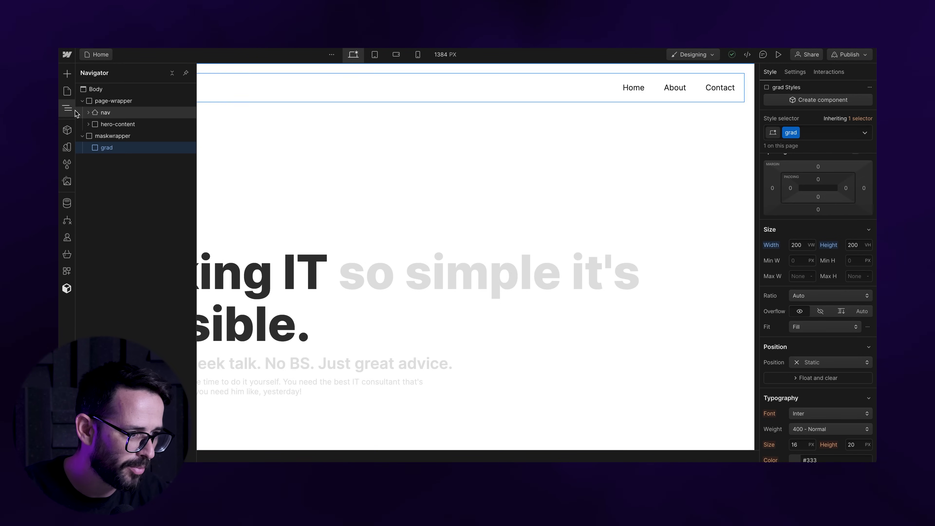
# Step: Paste the .maskwrapper pointer-events style into the Home page's Inside <head> custom code
pyautogui.click(67, 91)
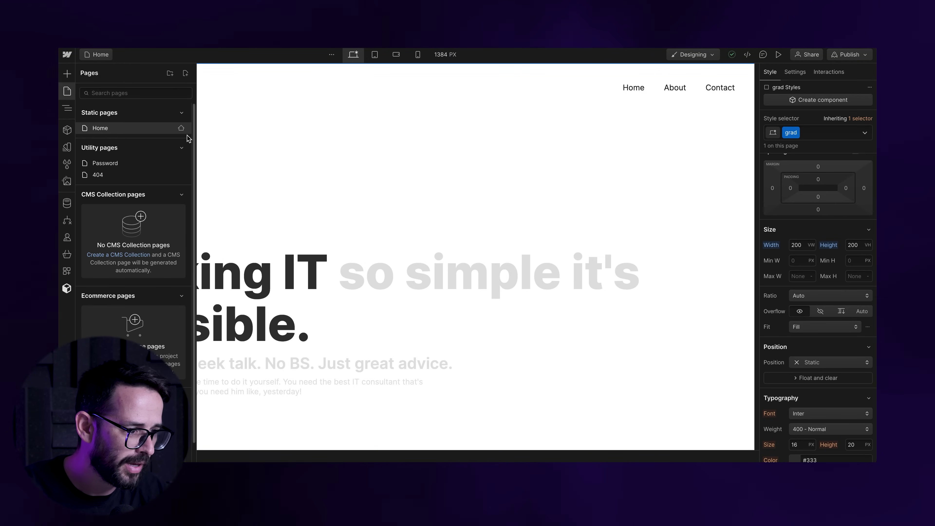
pyautogui.click(182, 128)
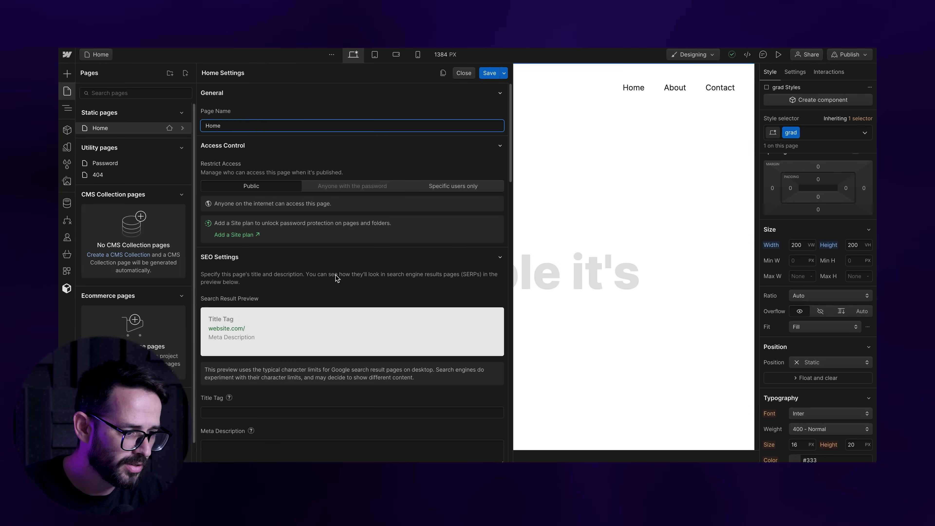
pyautogui.scroll(-15, 336, 278)
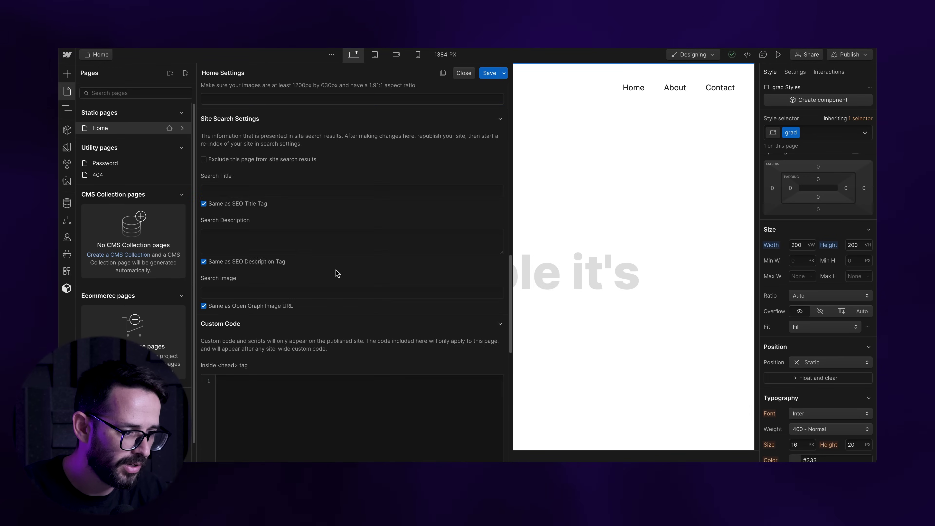
pyautogui.scroll(3, 291, 331)
pyautogui.click(282, 275)
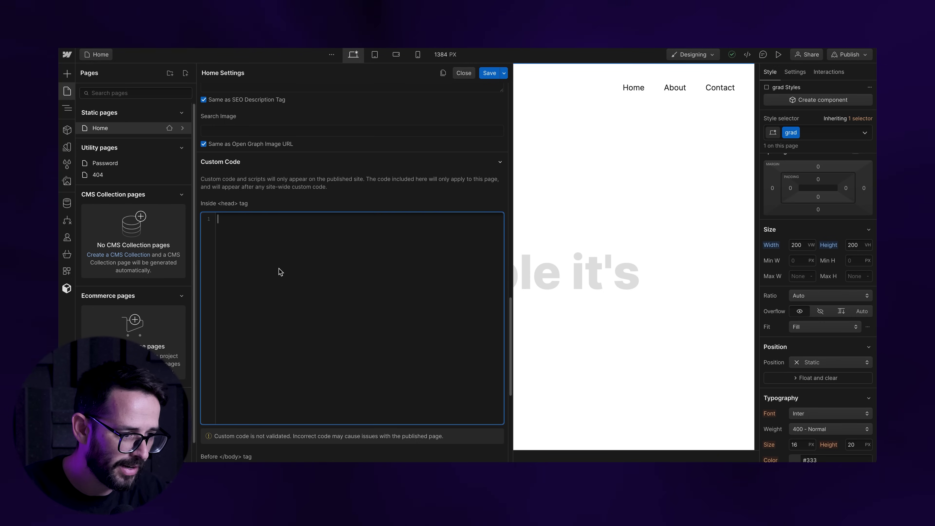
pyautogui.write('<style>   .maskwrapper {     pointer-events: none;   } </style>')
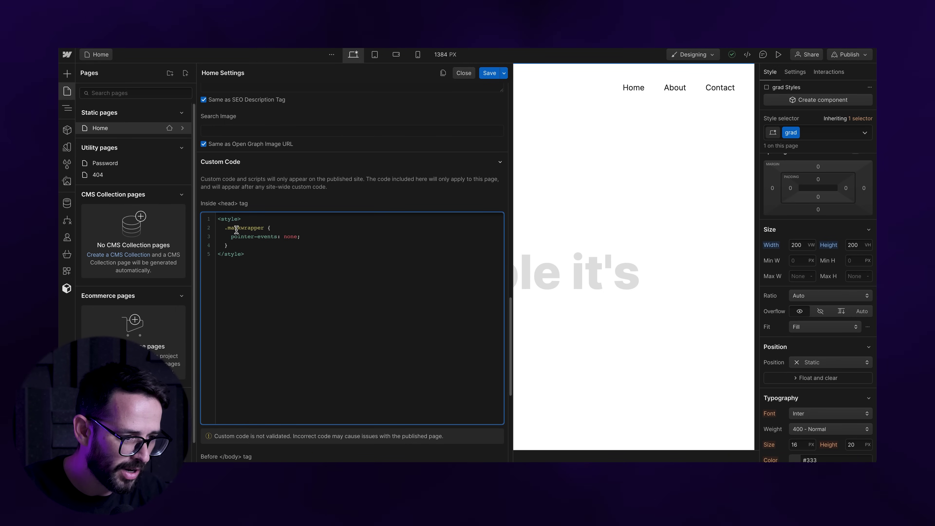
# Step: Save the Home page settings and publish the site to its selected domains
pyautogui.click(484, 75)
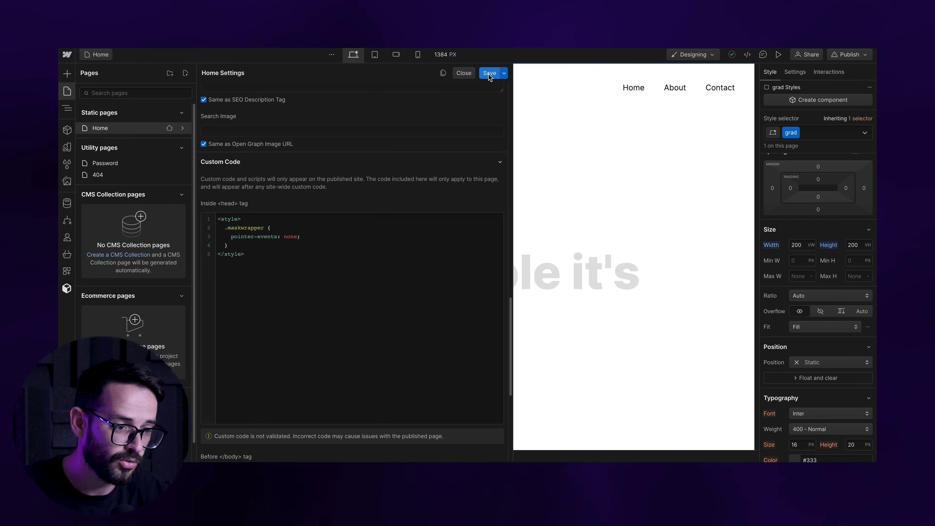
pyautogui.click(846, 54)
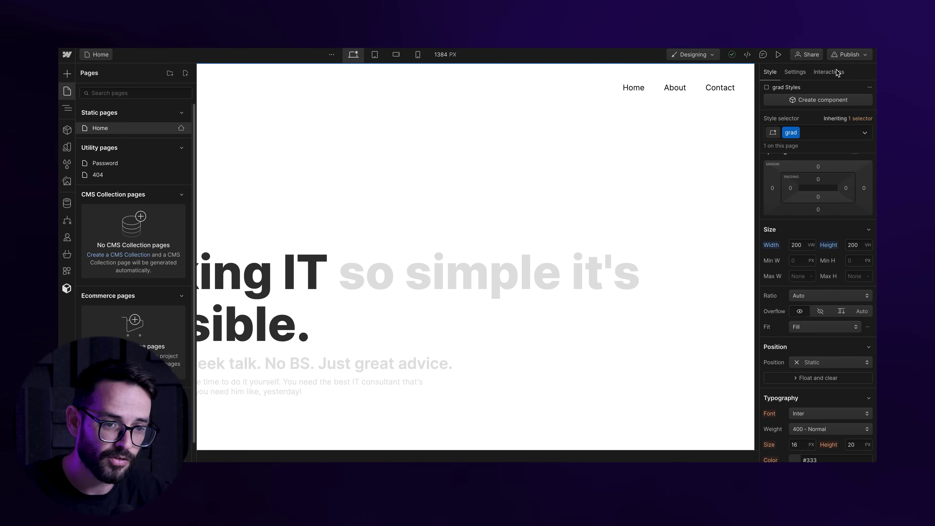
pyautogui.click(791, 195)
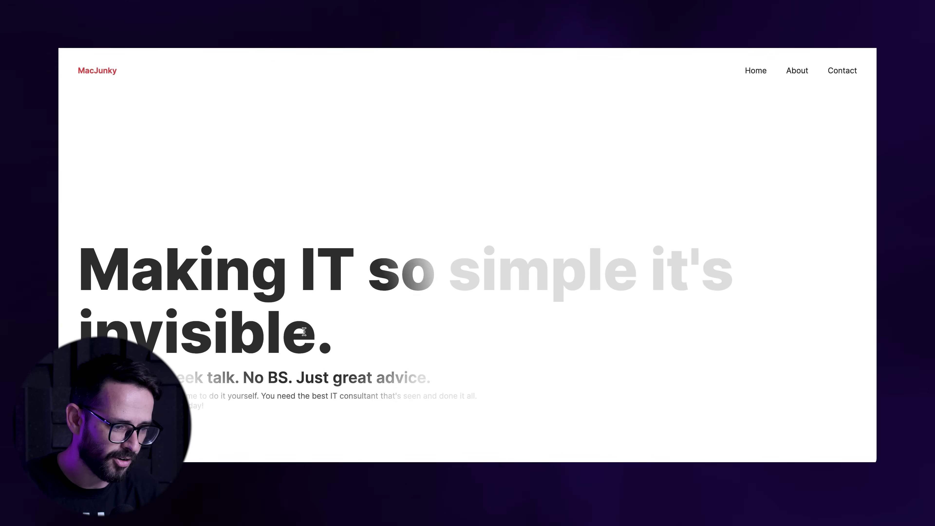
# Step: Drag across the subheading on the published page to confirm it's selectable through the overlay
pyautogui.moveTo(330, 377); pyautogui.dragTo(129, 324)
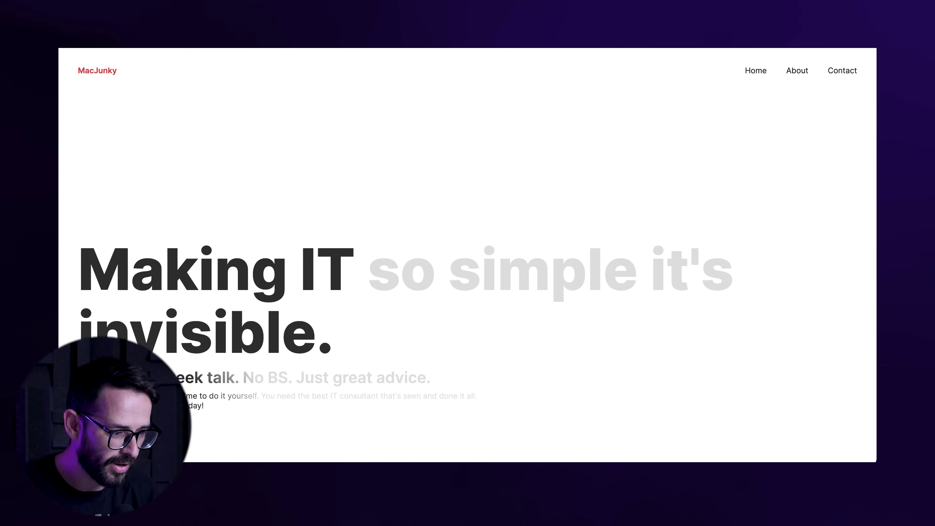